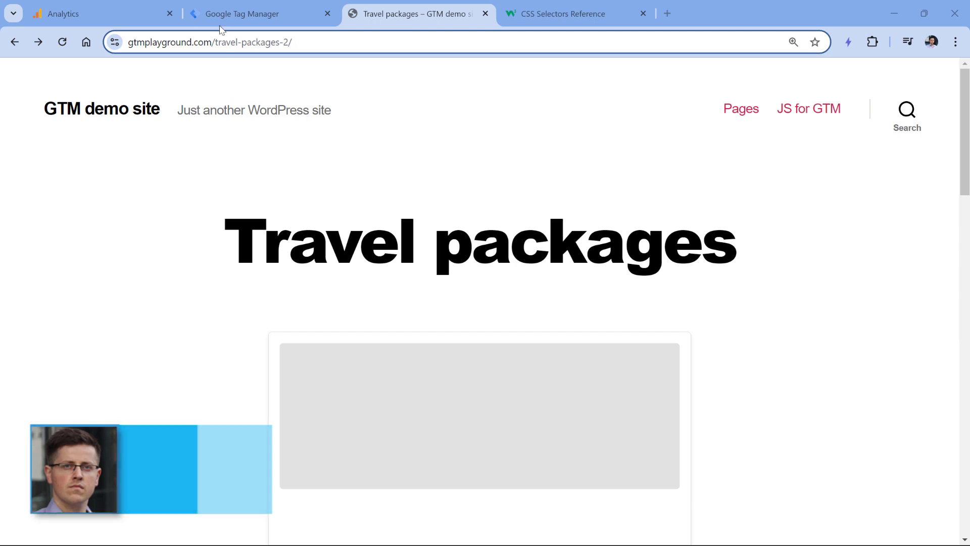
# Review the configuration of the All link clicks trigger and the list of enabled built-in variables in Google Tag Manager
pyautogui.click(256, 15)
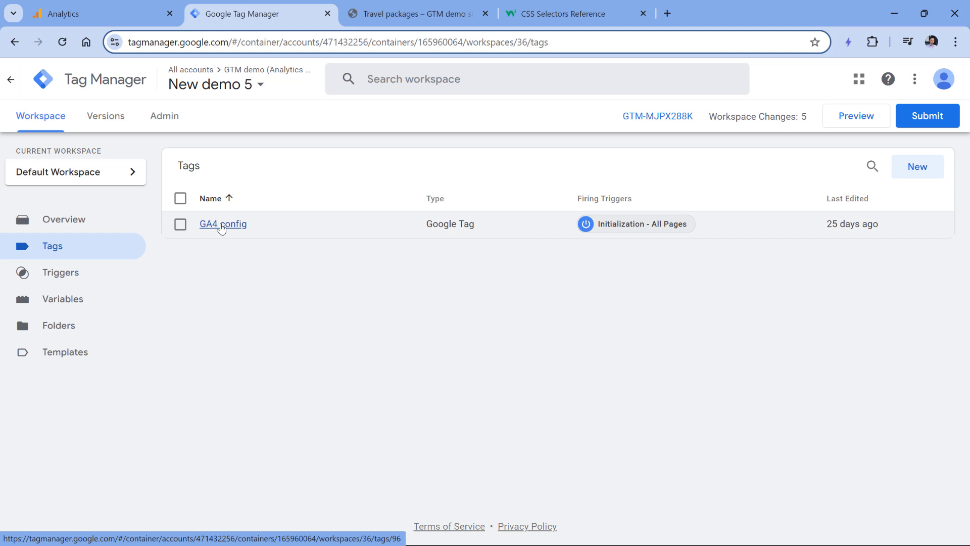
pyautogui.click(64, 277)
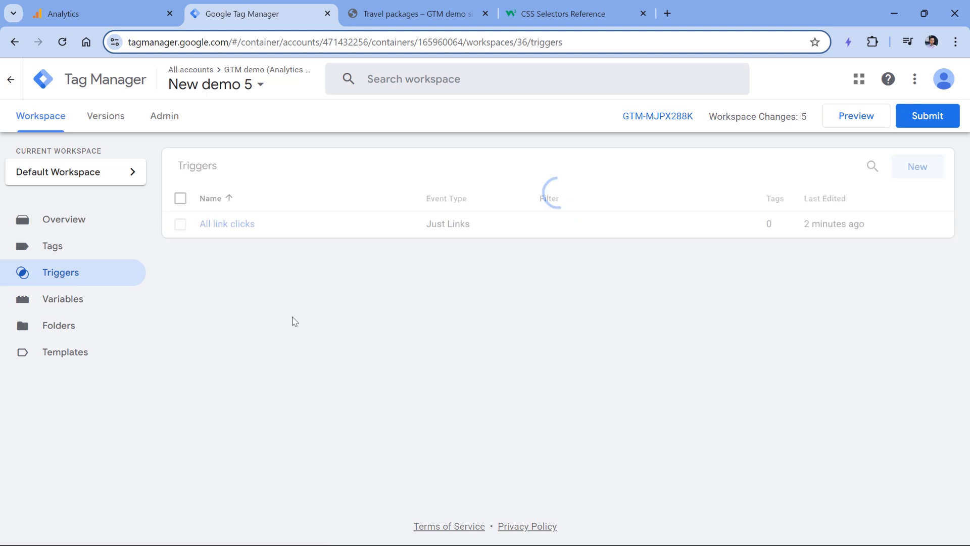
pyautogui.click(234, 225)
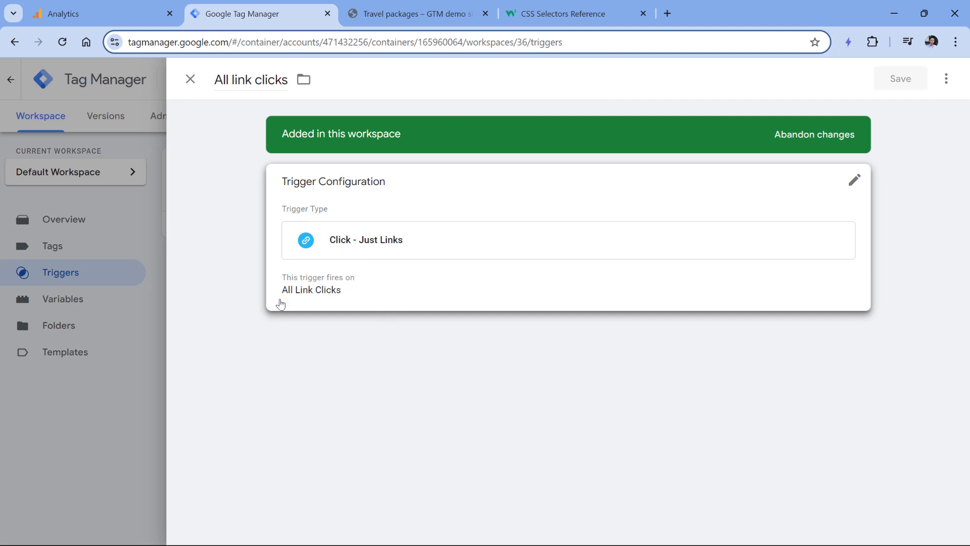
pyautogui.click(134, 346)
pyautogui.click(63, 304)
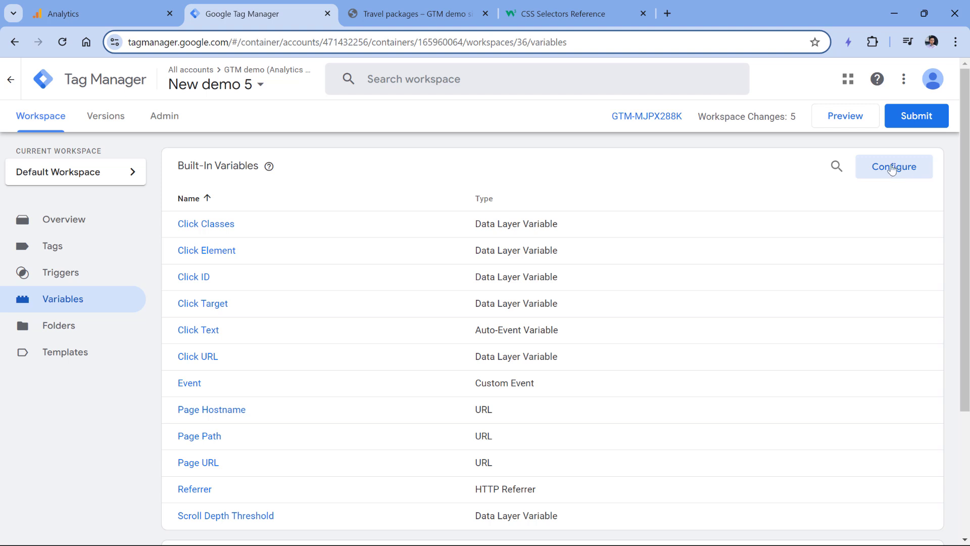
pyautogui.hotkey('ctrl', 'Tab')
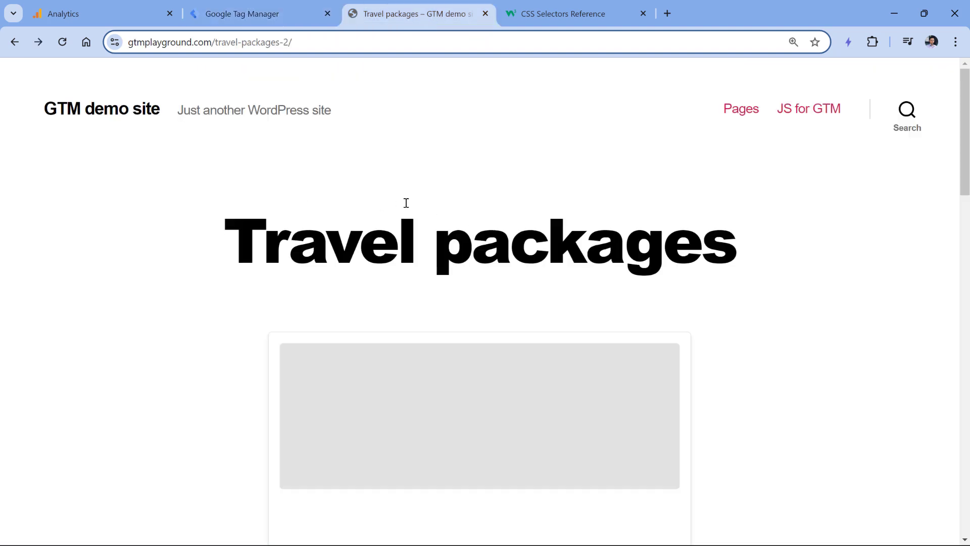
pyautogui.scroll(-20, 418, 206)
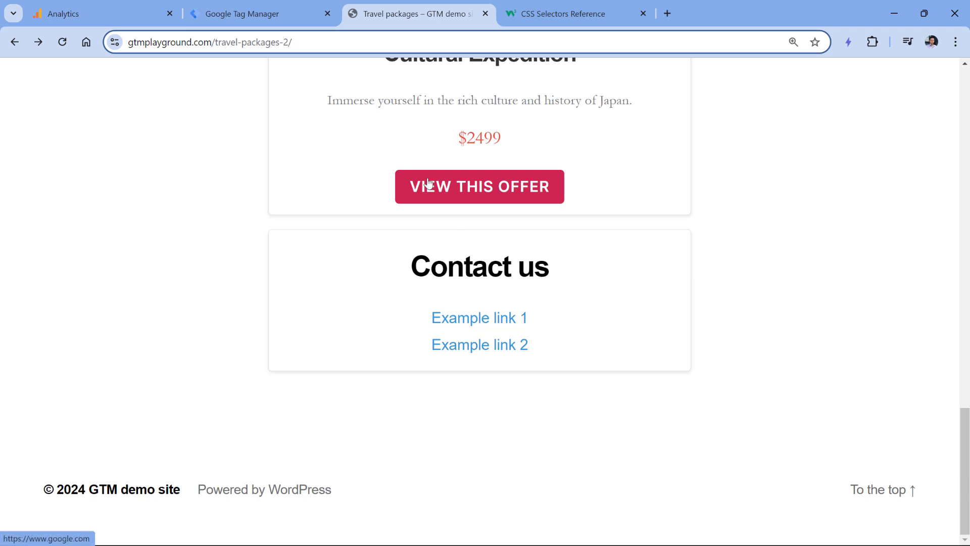
pyautogui.click(268, 14)
pyautogui.click(844, 115)
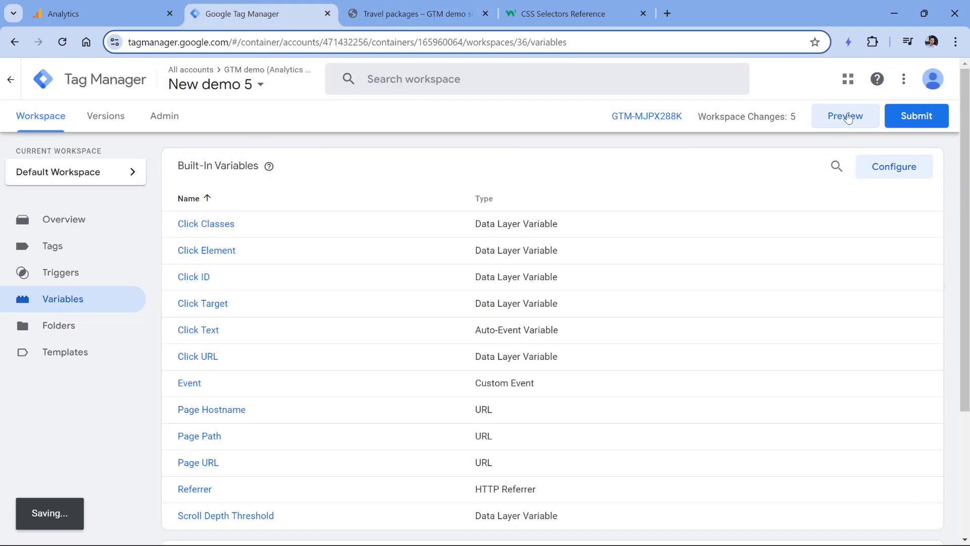
pyautogui.click(370, 319)
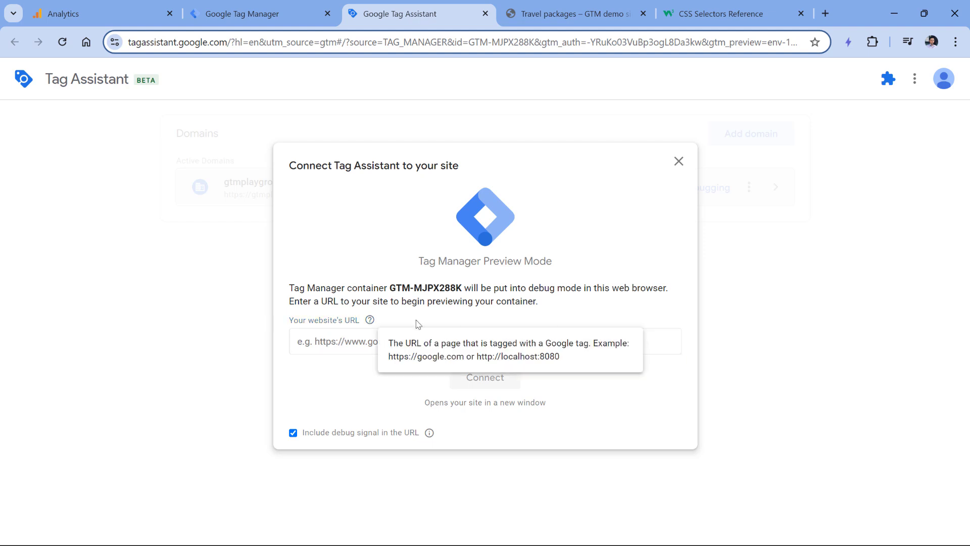
pyautogui.click(439, 341)
pyautogui.write('https://gtmplayground.com/travel-packages-2/')
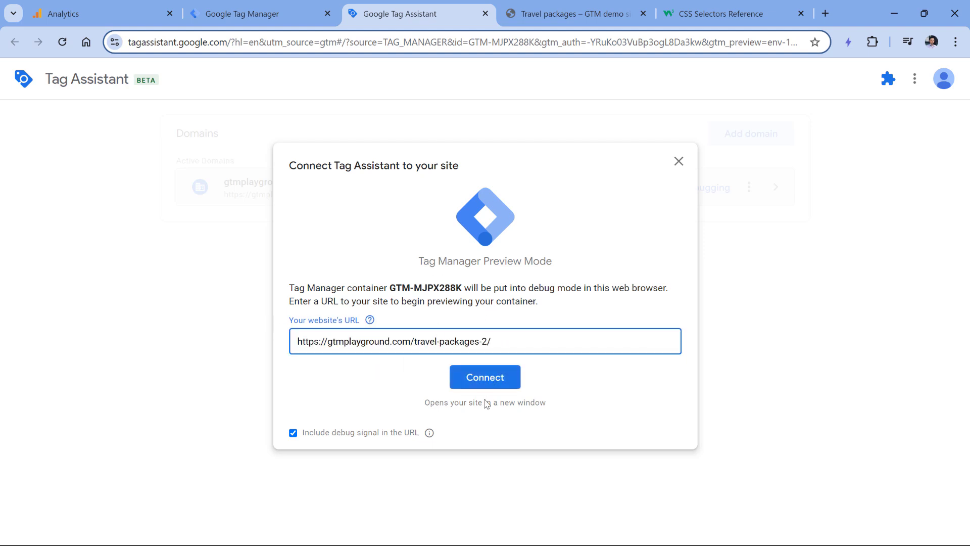
pyautogui.click(485, 378)
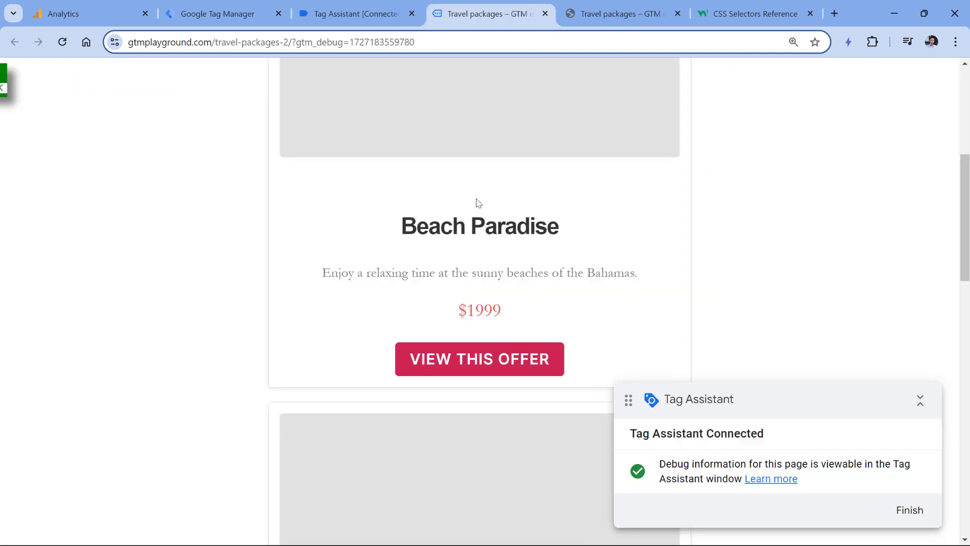
# Follow Example link 1 and Example link 2 in the Contact us block of the page in debug mode
pyautogui.scroll(-10, 473, 189)
pyautogui.click(474, 322)
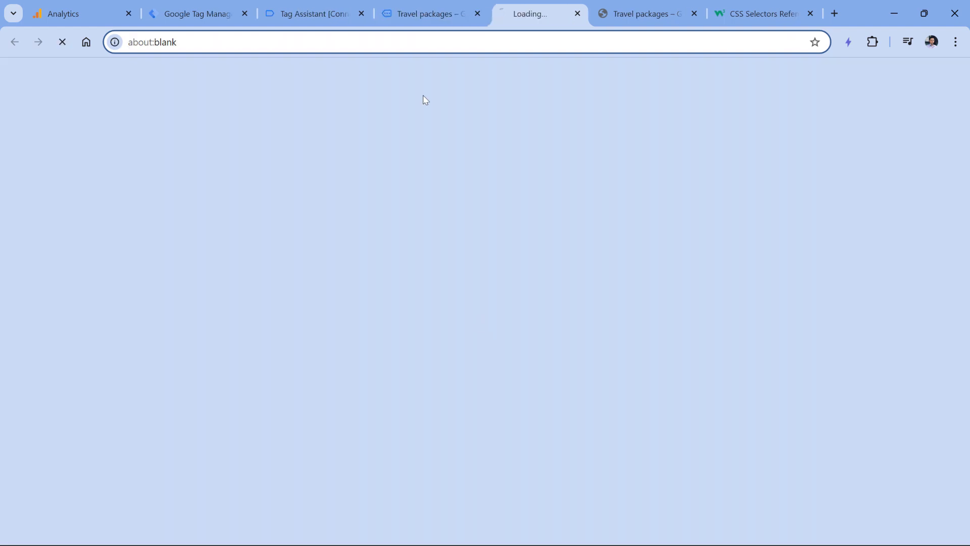
pyautogui.click(427, 18)
pyautogui.click(477, 346)
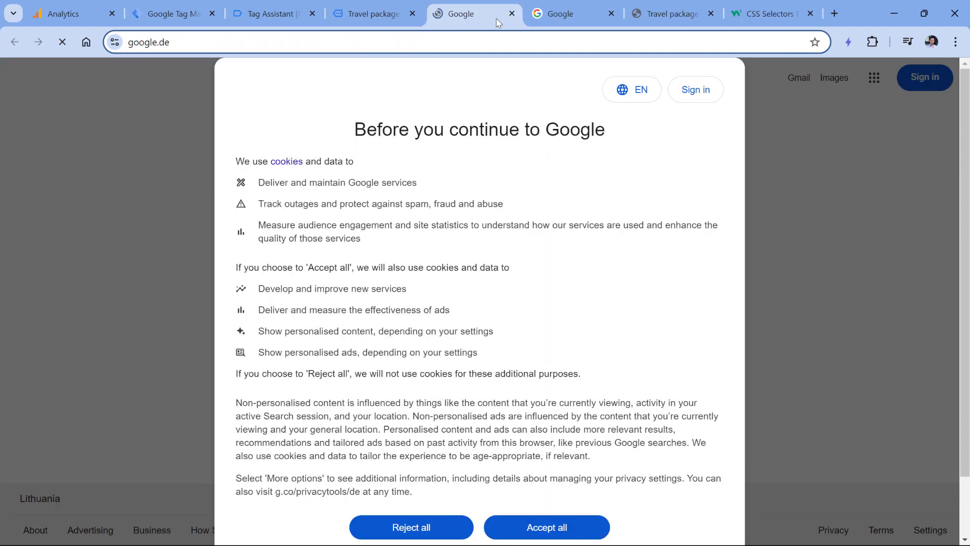
# Show the variables of the first Link Click event in Tag Assistant
pyautogui.click(276, 16)
pyautogui.click(453, 310)
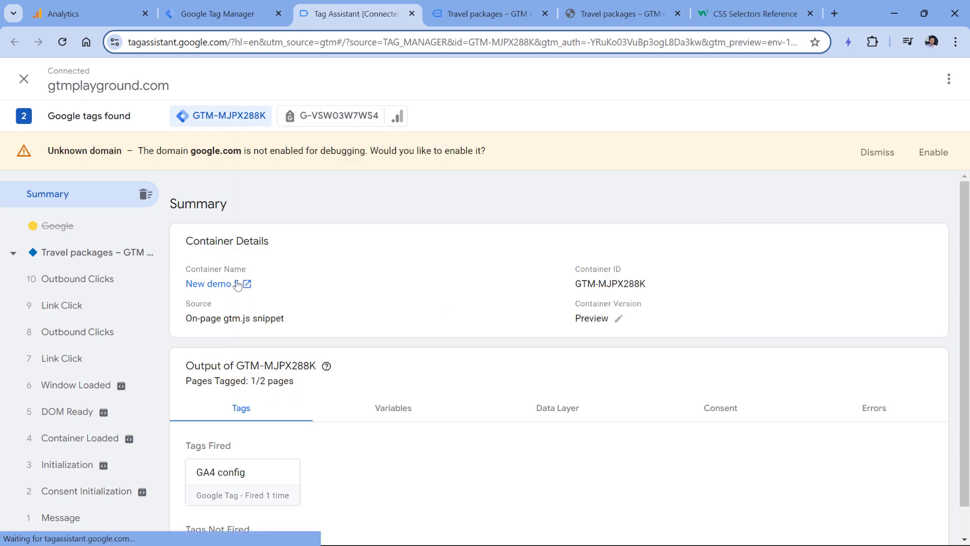
pyautogui.click(82, 365)
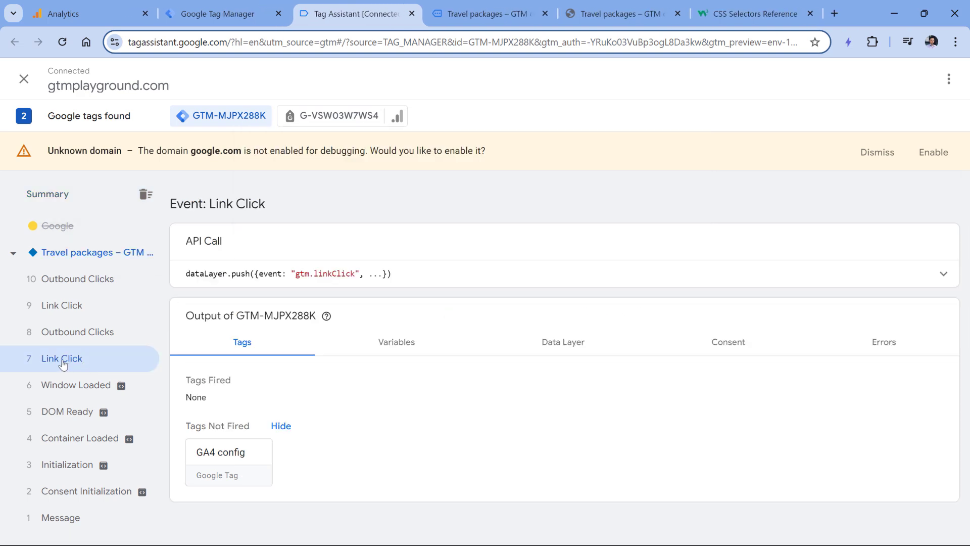
pyautogui.click(76, 309)
pyautogui.click(83, 362)
pyautogui.click(384, 356)
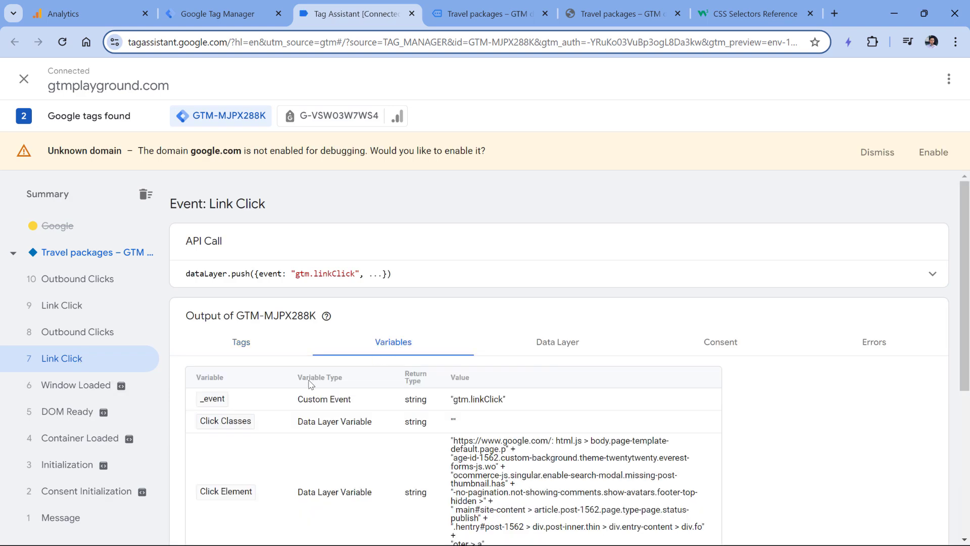
# Examine the Click URL, Click Text, Click ID and Click Classes values of the link click for something that identifies the footer links
pyautogui.scroll(-4, 298, 362)
pyautogui.scroll(-2, 295, 352)
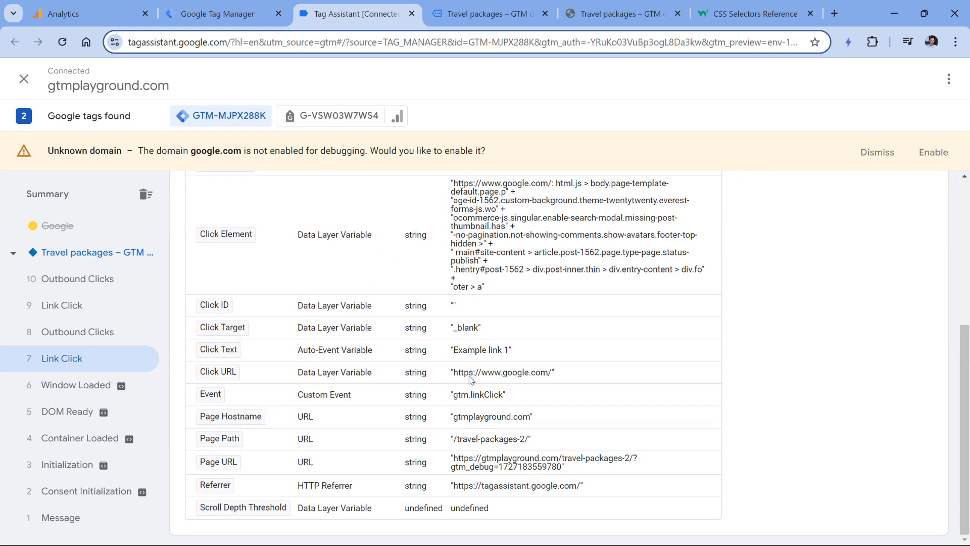
pyautogui.moveTo(458, 377); pyautogui.dragTo(547, 373)
pyautogui.moveTo(457, 350); pyautogui.dragTo(496, 348)
pyautogui.moveTo(450, 306); pyautogui.dragTo(450, 302)
pyautogui.scroll(3, 486, 327)
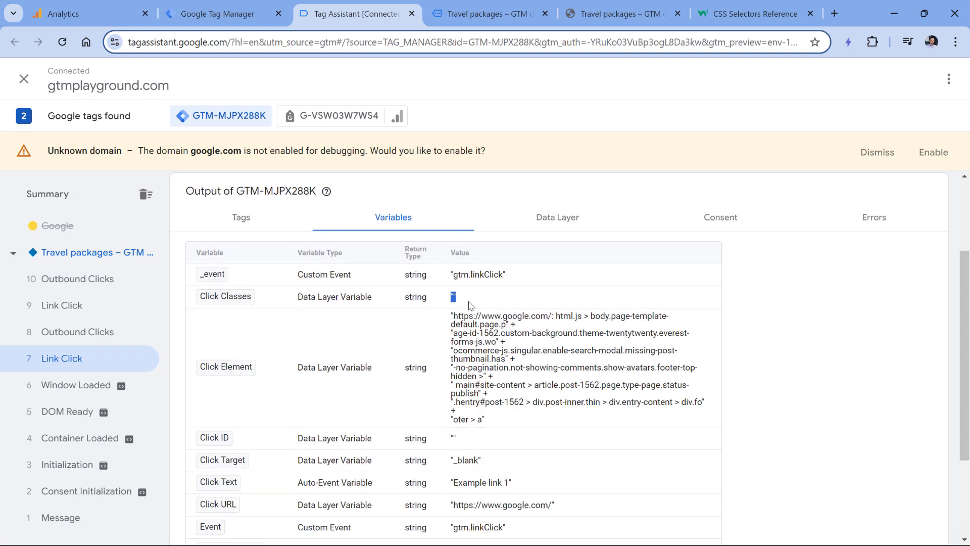
pyautogui.scroll(-3, 475, 306)
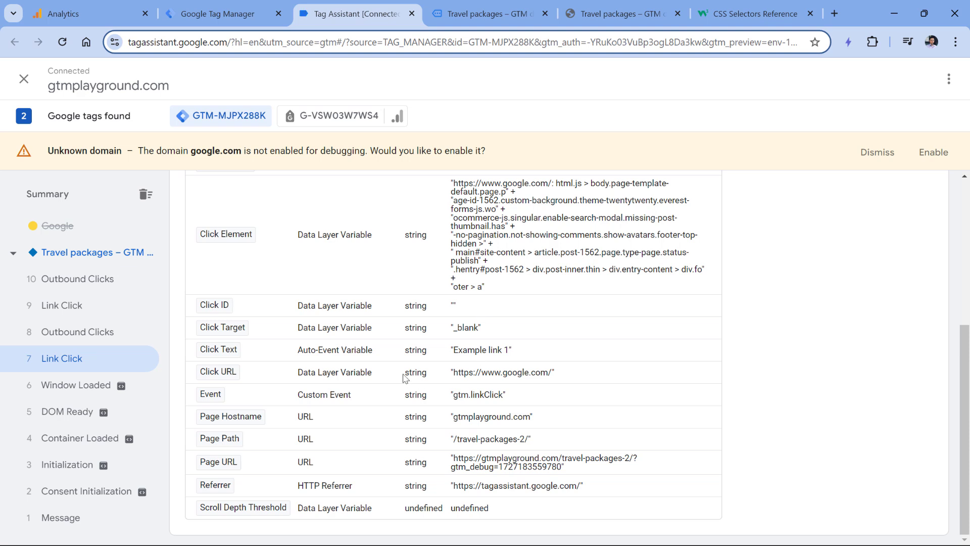
pyautogui.moveTo(451, 375); pyautogui.dragTo(552, 377)
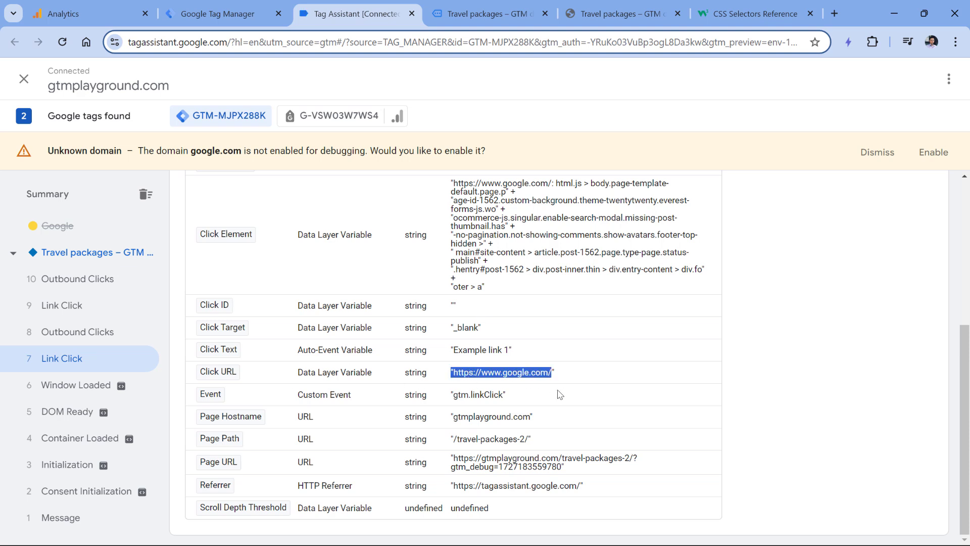
pyautogui.click(500, 399)
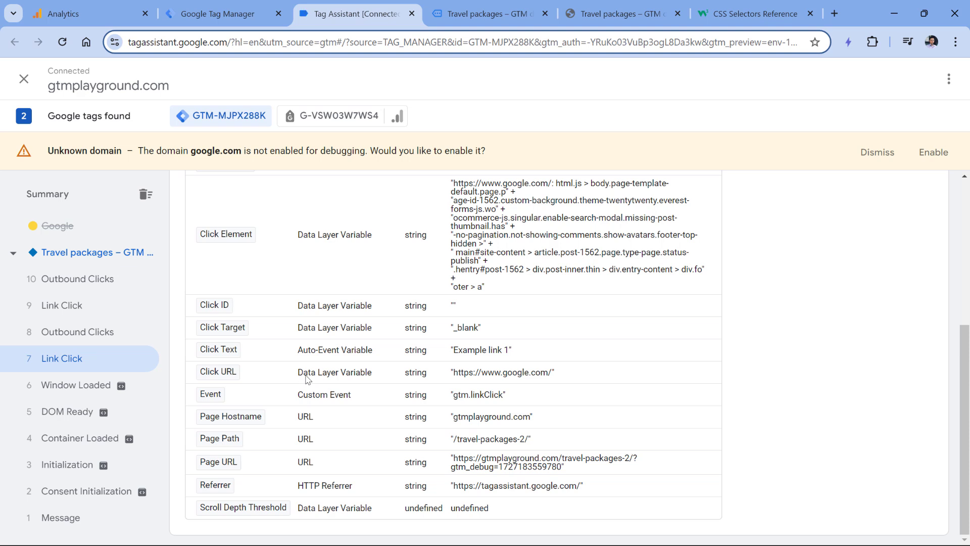
# Inspect the HTML of Example link 1 in the travel page's Contact us block
pyautogui.click(482, 14)
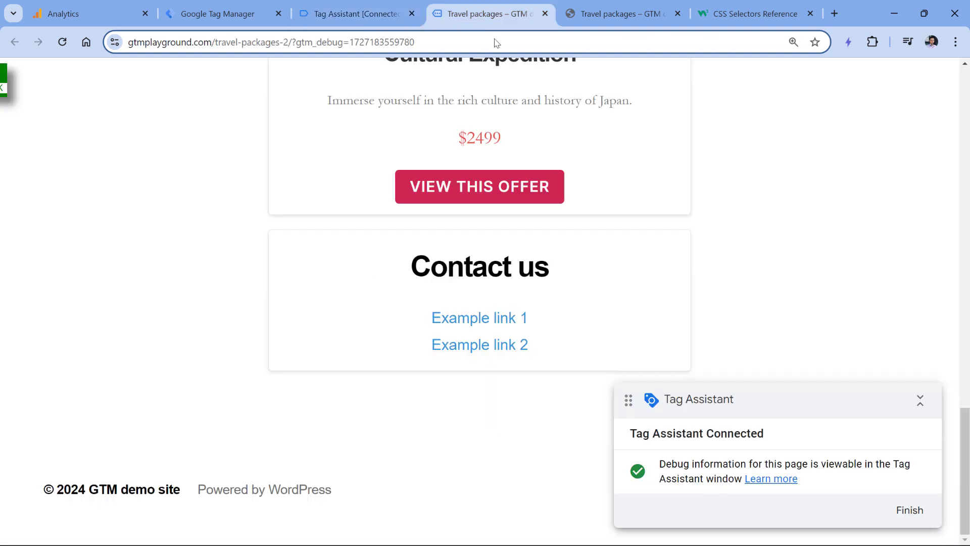
pyautogui.rightClick(484, 316)
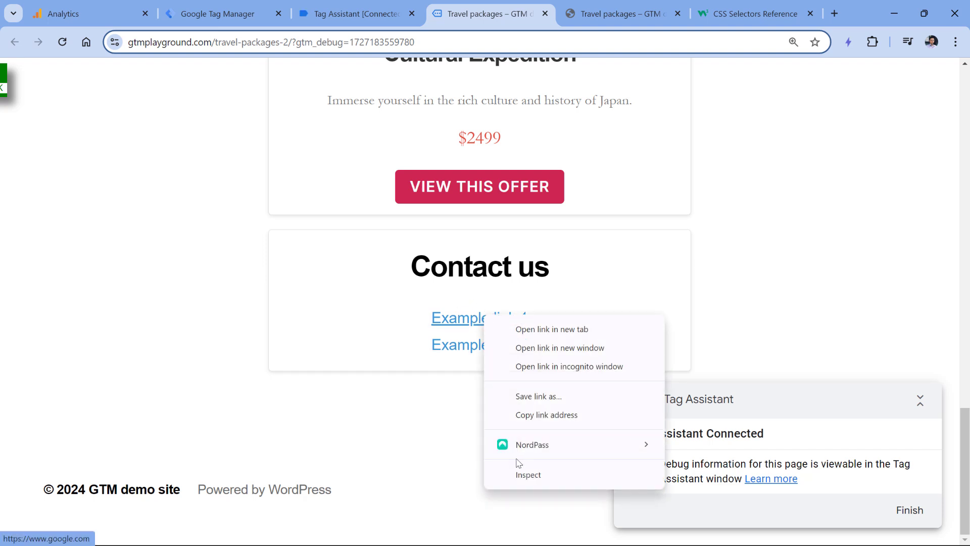
pyautogui.click(555, 484)
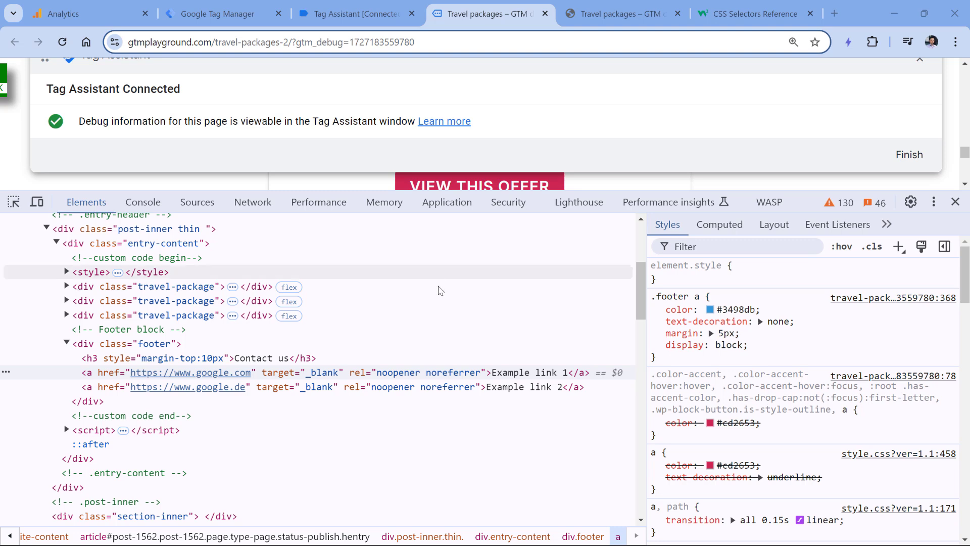
# Study the W3Schools CSS selector patterns and compare them with the HTML of the footer block around the example links
pyautogui.click(748, 14)
pyautogui.scroll(-4, 416, 229)
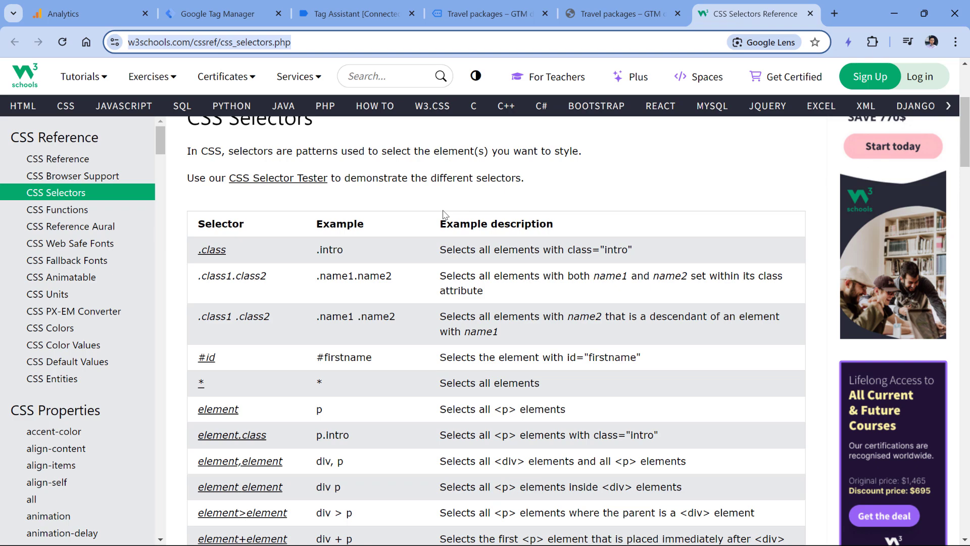
pyautogui.scroll(4, 375, 252)
pyautogui.scroll(-9, 379, 244)
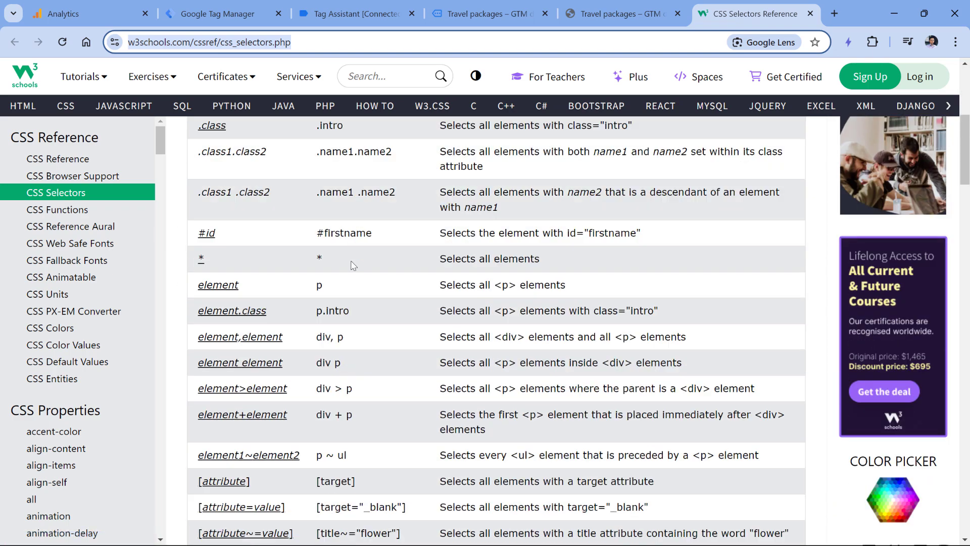
pyautogui.scroll(-2, 344, 255)
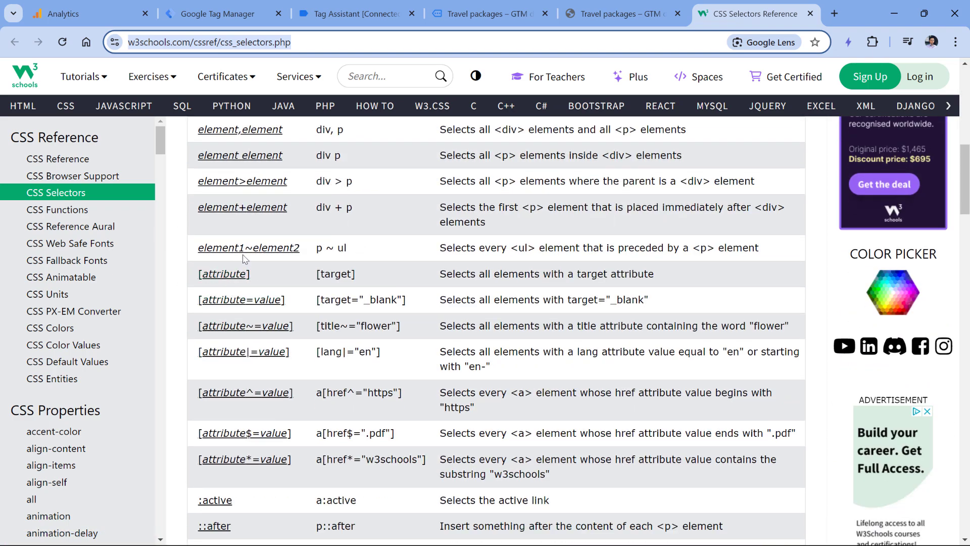
pyautogui.scroll(3, 244, 262)
pyautogui.scroll(1, 267, 285)
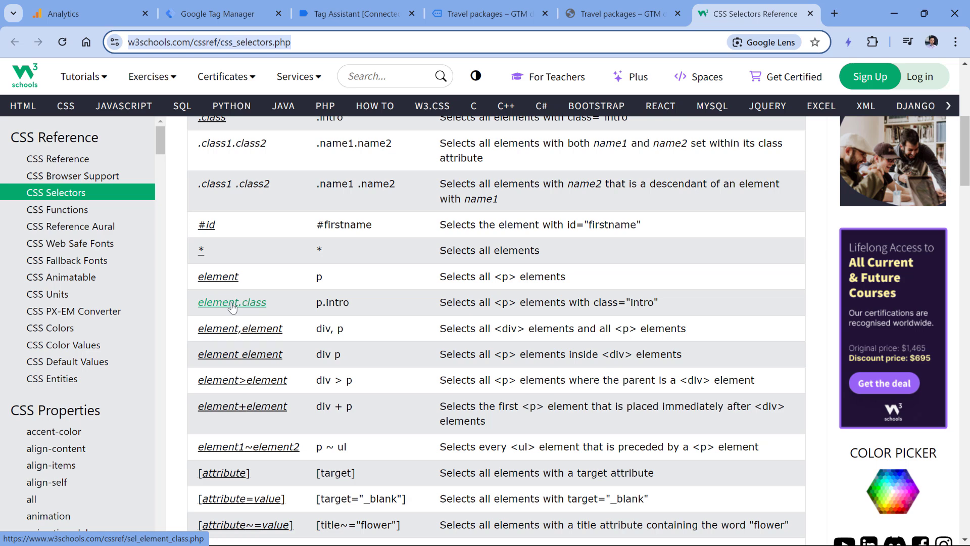
pyautogui.click(485, 9)
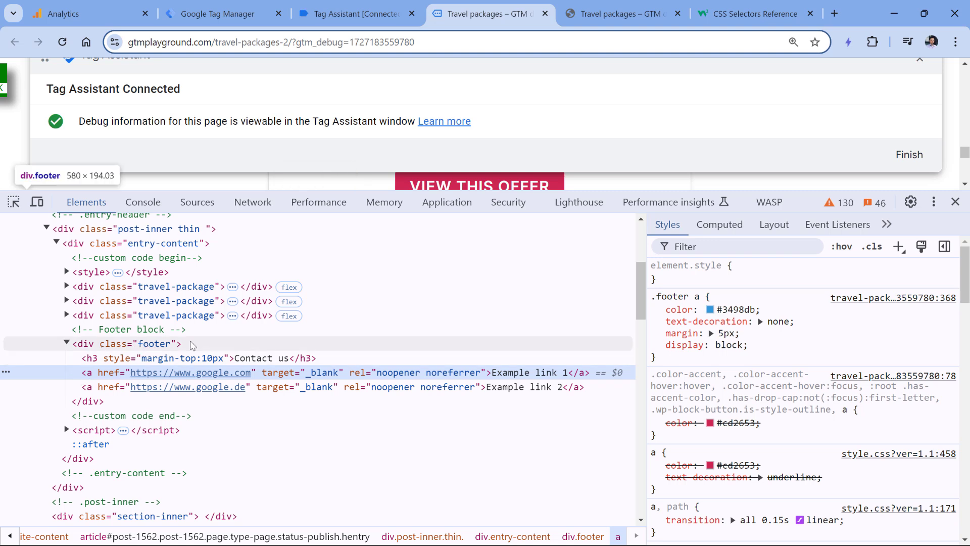
# Open the All link clicks trigger in Google Tag Manager and restrict it to fire on Some Link Clicks
pyautogui.click(227, 14)
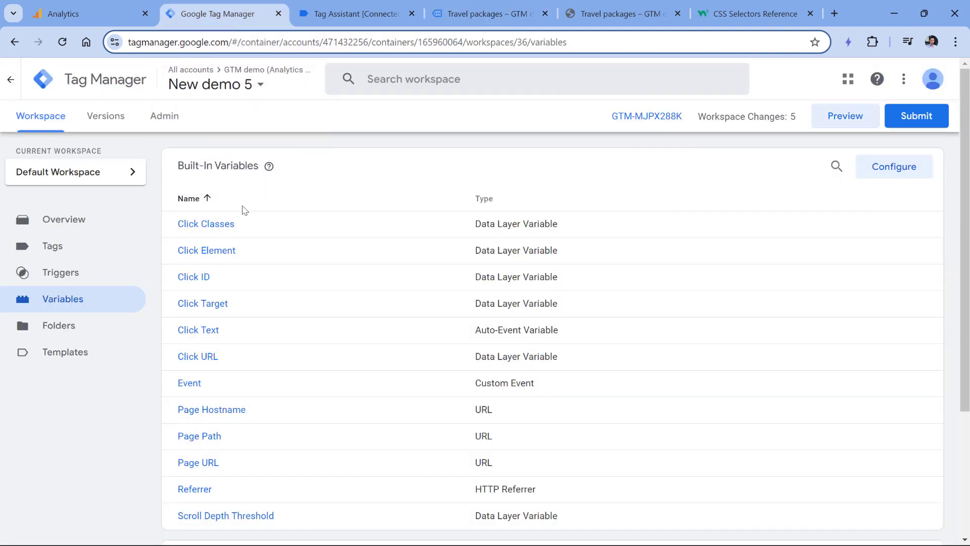
pyautogui.click(60, 273)
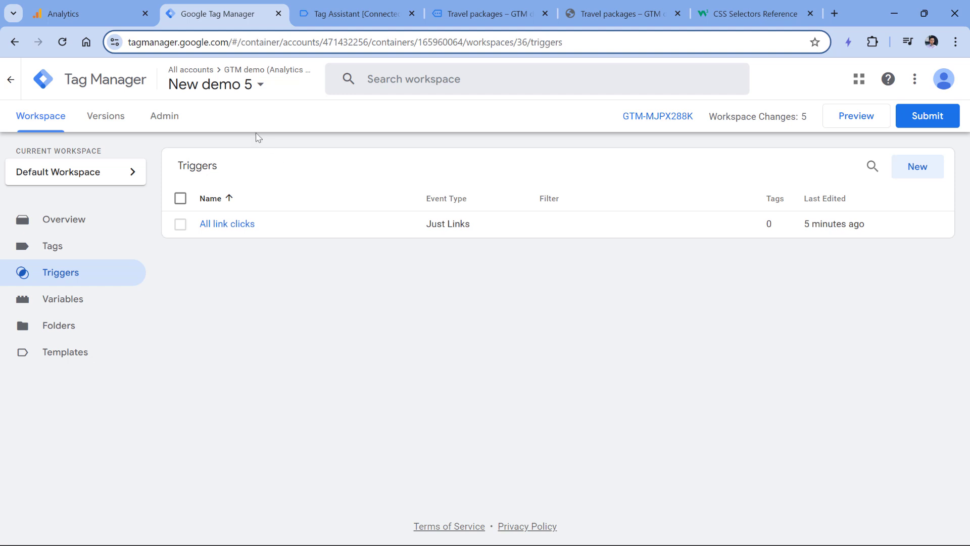
pyautogui.click(225, 226)
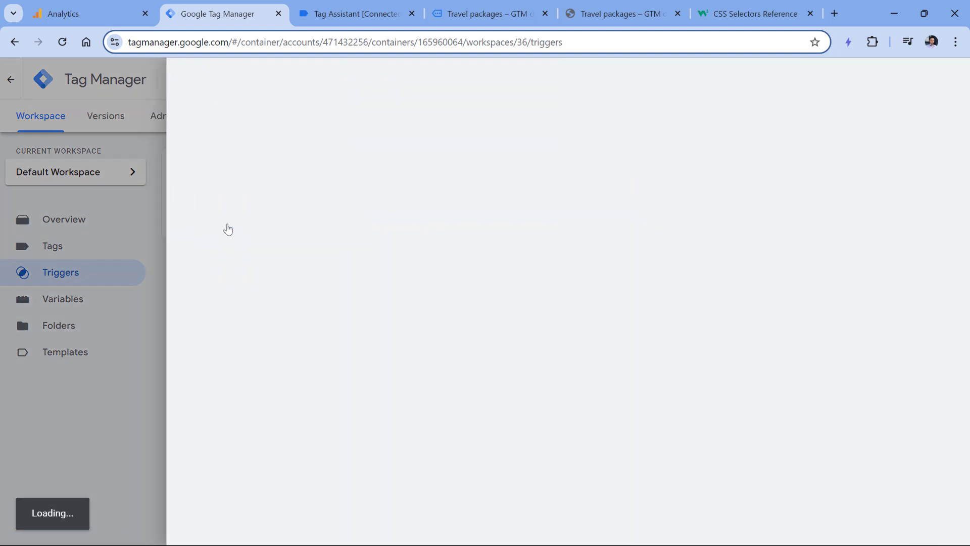
pyautogui.click(359, 285)
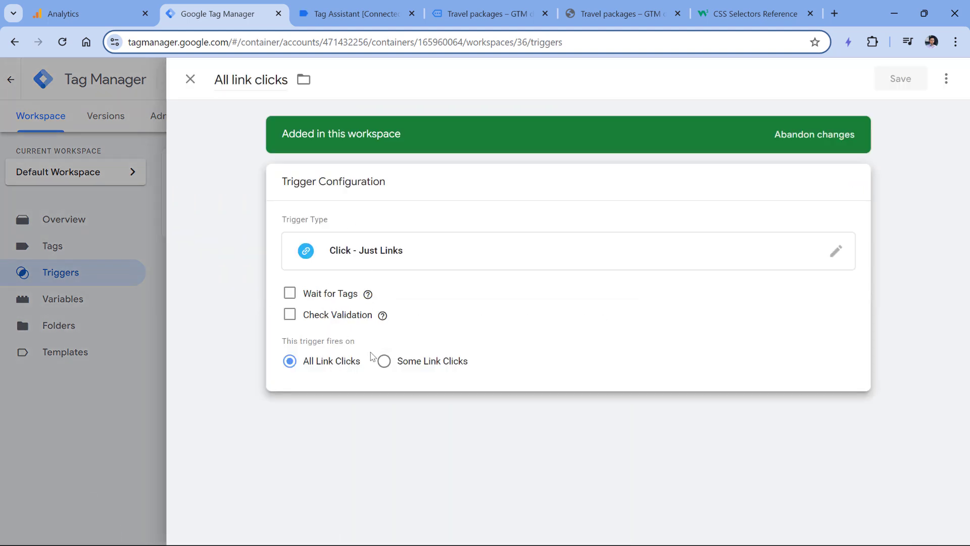
pyautogui.click(383, 362)
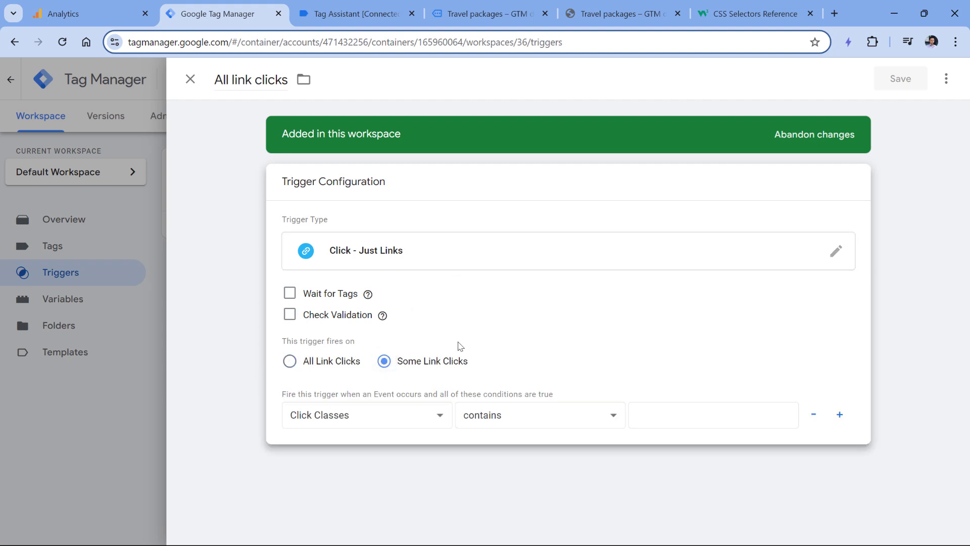
# Set the trigger's firing condition to Click Element with the matches CSS selector operator
pyautogui.click(365, 420)
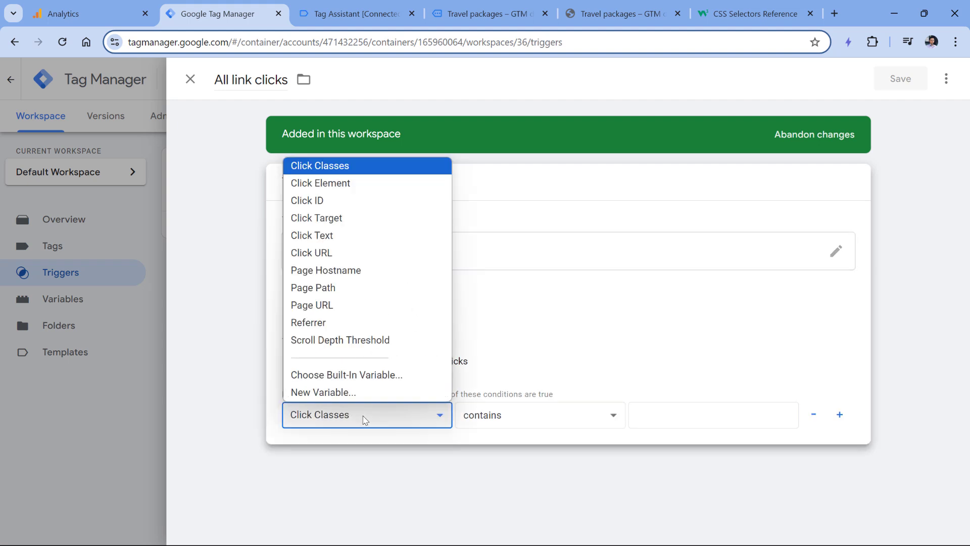
pyautogui.click(336, 183)
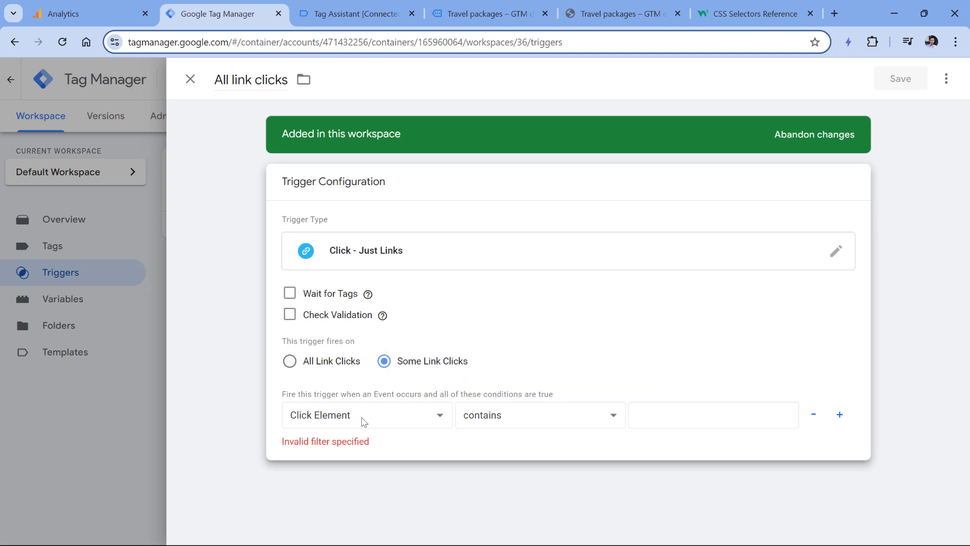
pyautogui.click(538, 423)
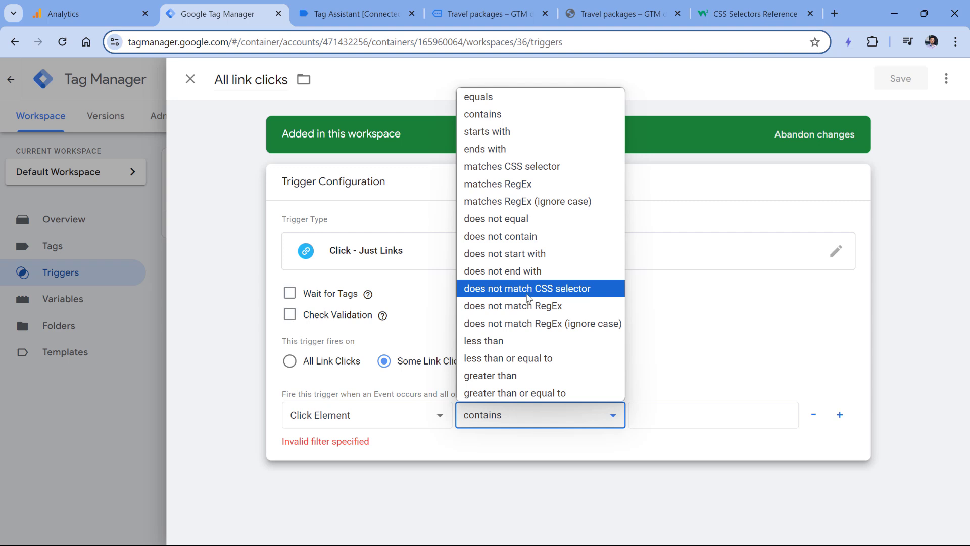
pyautogui.click(523, 169)
pyautogui.click(688, 408)
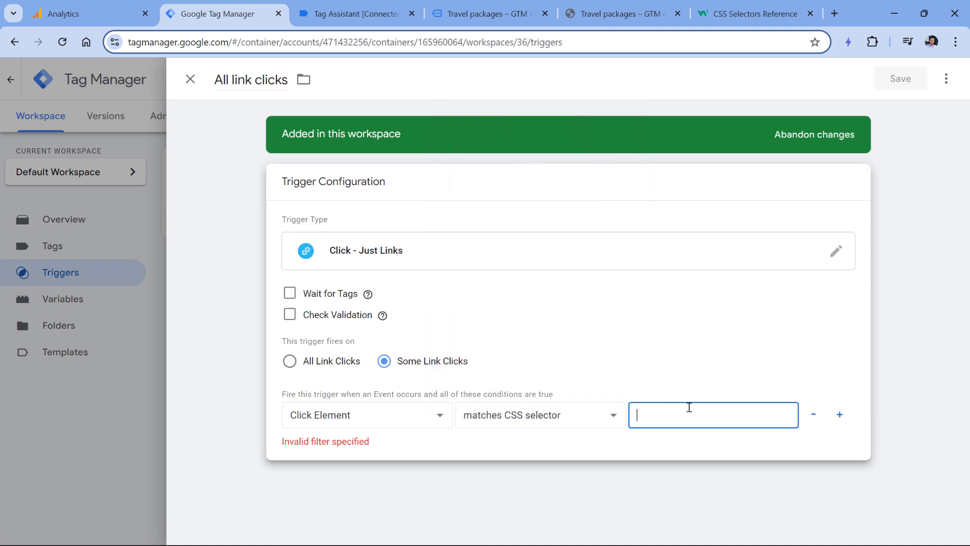
# Enter ".footer > a" as the condition's CSS selector, checking it against the footer block's HTML on the travel page
pyautogui.click(358, 20)
pyautogui.click(482, 13)
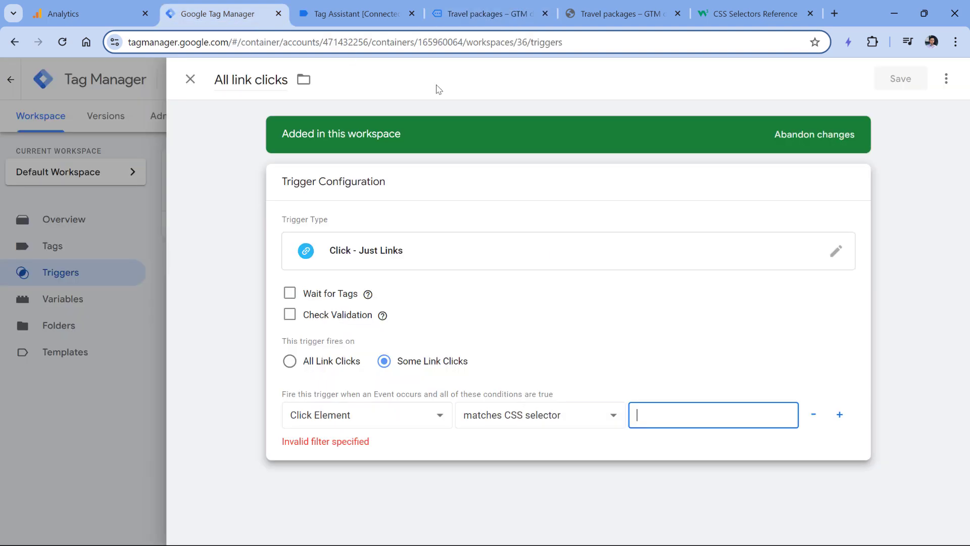
pyautogui.click(225, 14)
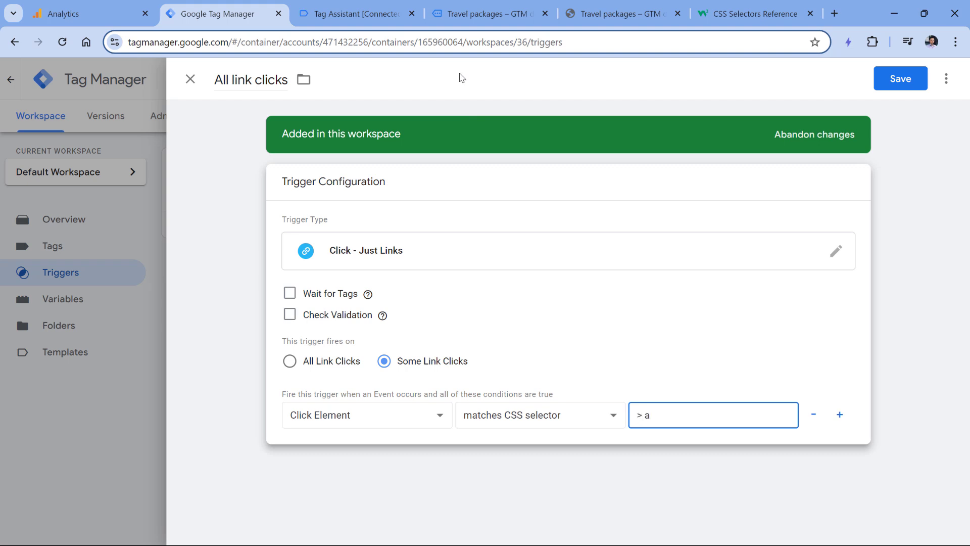
pyautogui.click(460, 14)
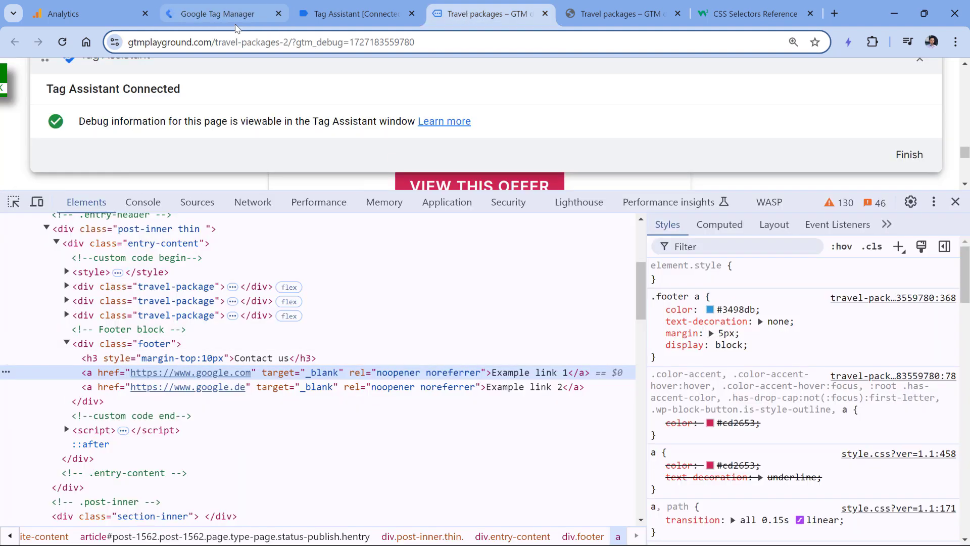
pyautogui.click(222, 14)
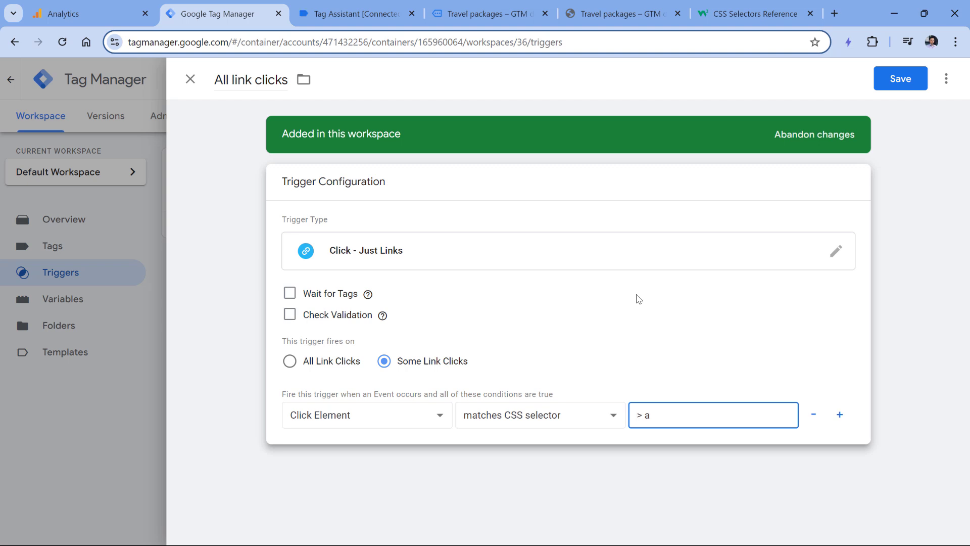
pyautogui.write('.footer')
pyautogui.click(681, 418)
pyautogui.moveTo(664, 415); pyautogui.dragTo(637, 415)
# Rename the trigger "Link click - contact links in footer" and save it
pyautogui.click(248, 80)
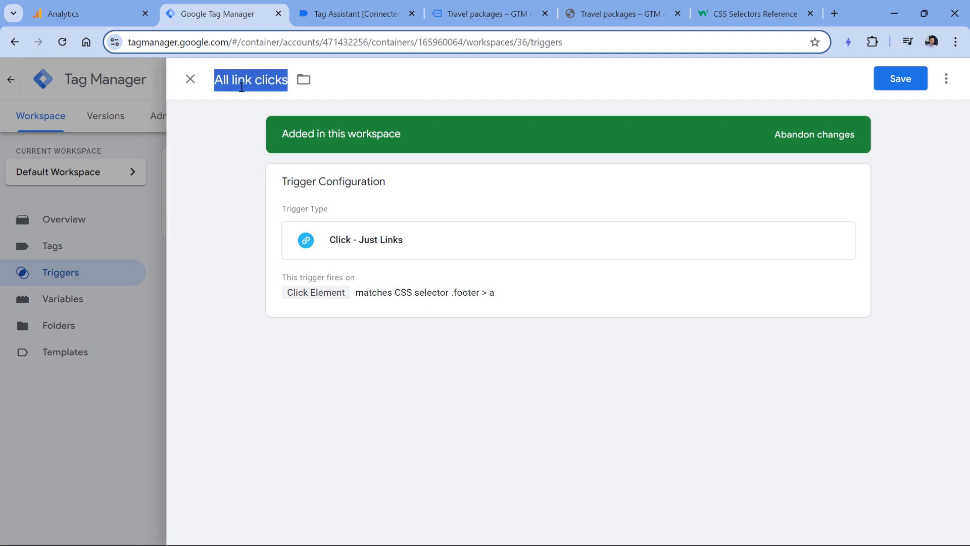
pyautogui.write('Link click - contact links in footer')
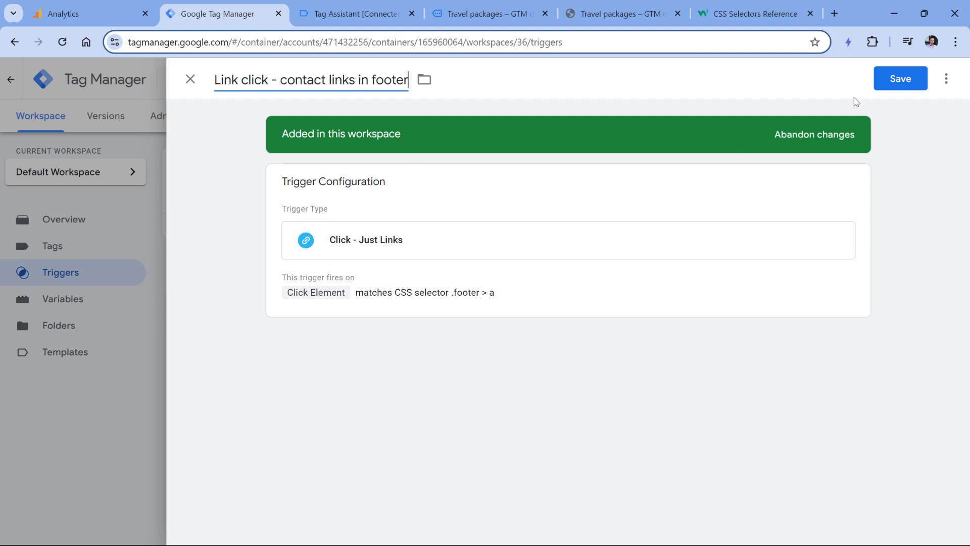
pyautogui.click(897, 78)
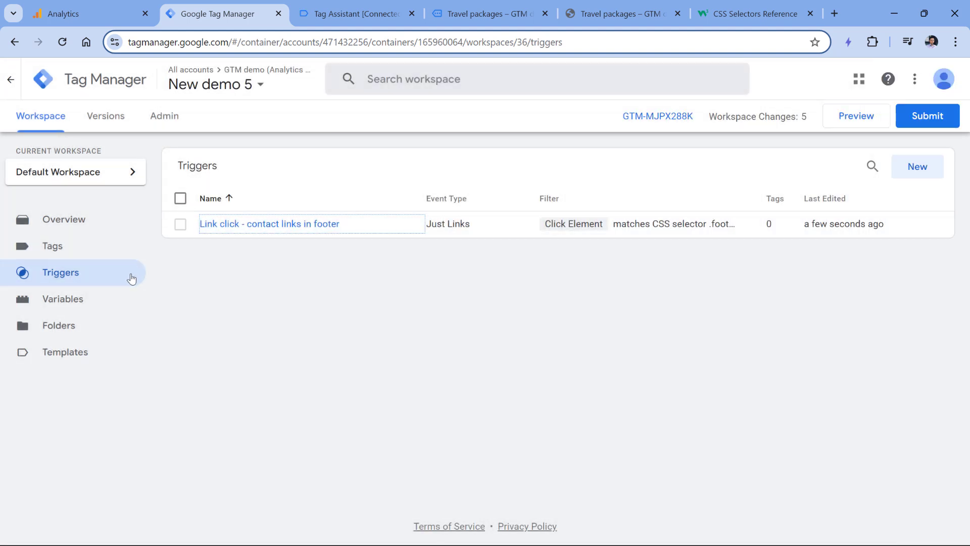
# Create a new tag of type Google Analytics: GA4 Event with the measurement ID G-VSW03W7WS4
pyautogui.click(55, 249)
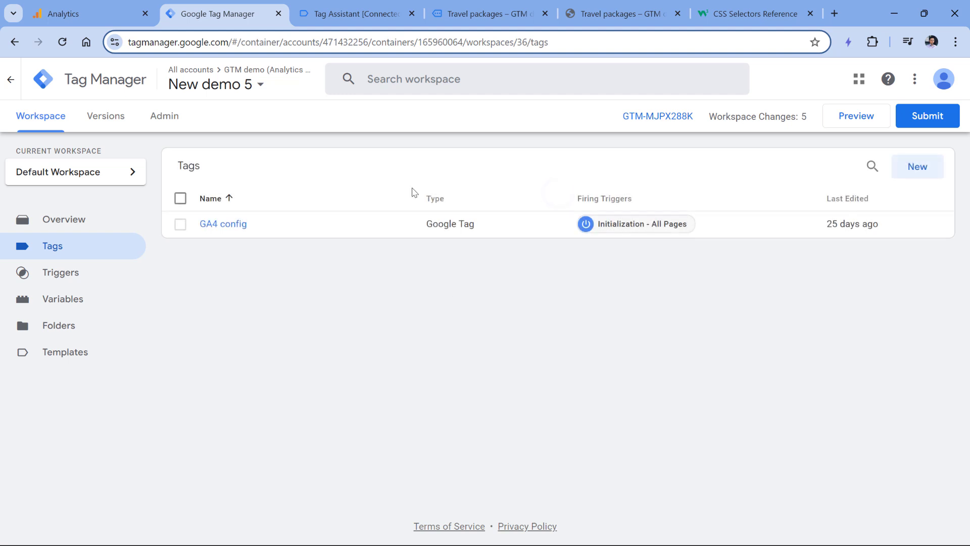
pyautogui.click(917, 167)
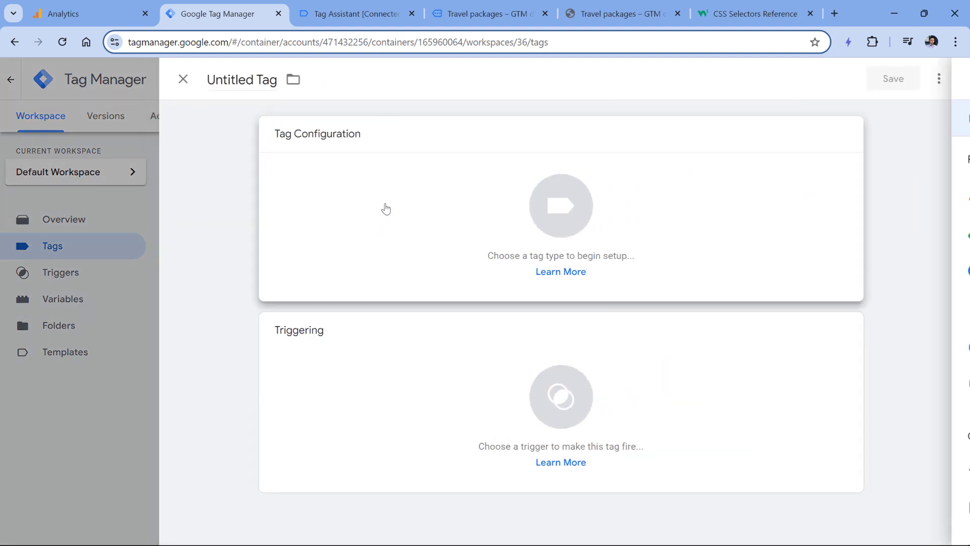
pyautogui.click(386, 210)
pyautogui.click(650, 198)
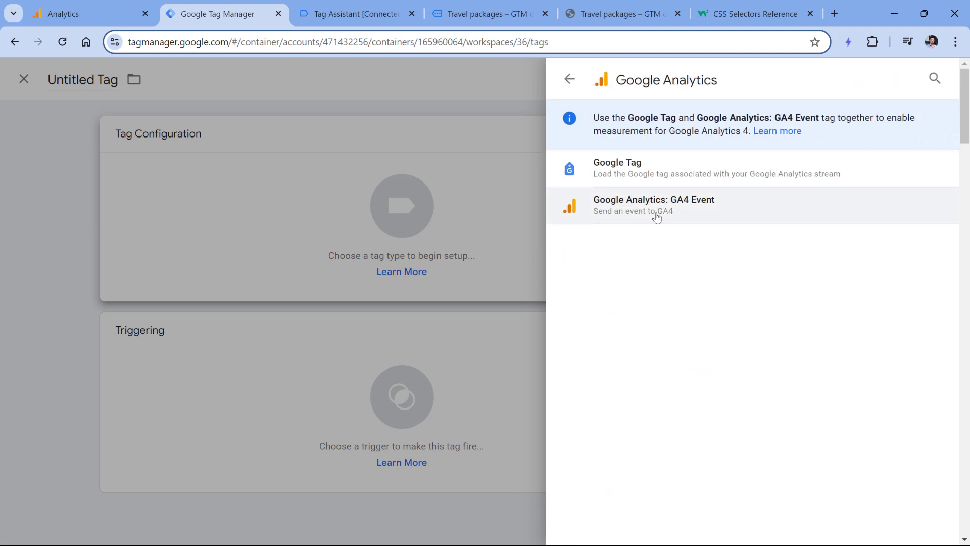
pyautogui.click(659, 212)
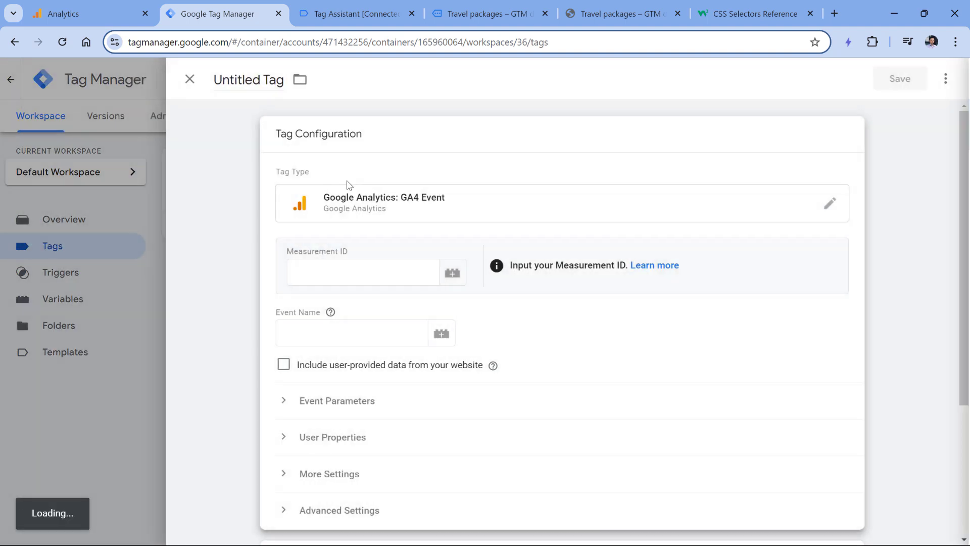
pyautogui.click(379, 271)
pyautogui.write('G-VSW03W7WS4')
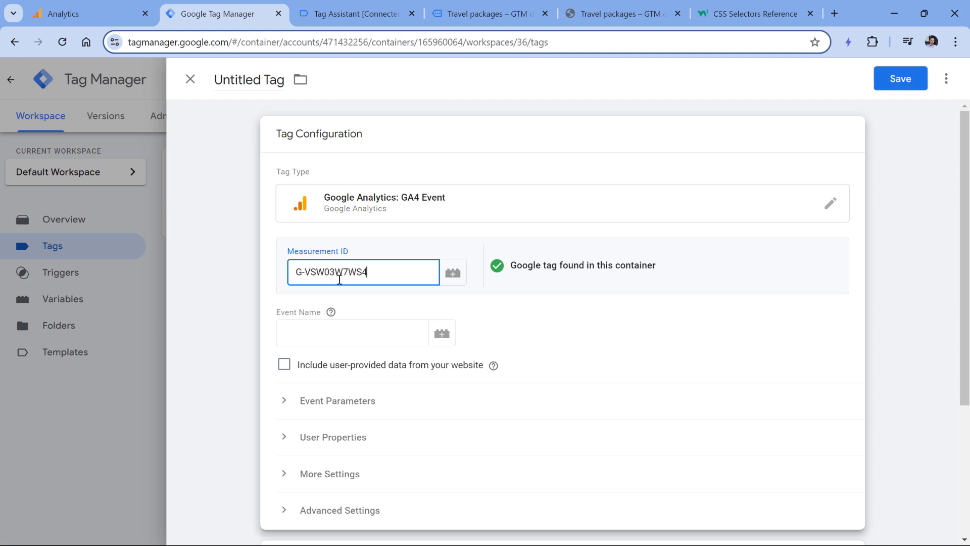
# Look up the measurement ID of the GTM Sandbox website data stream in Google Analytics
pyautogui.click(106, 10)
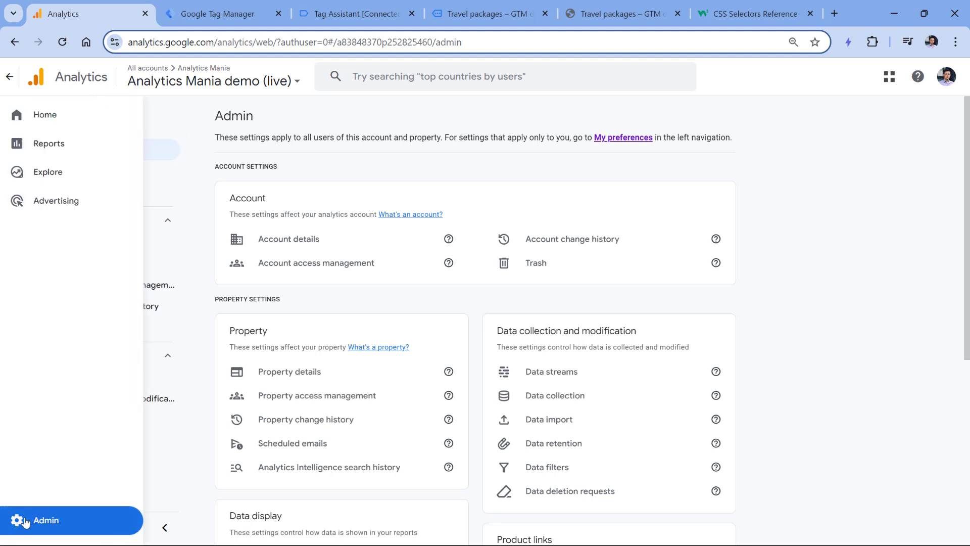
pyautogui.click(551, 373)
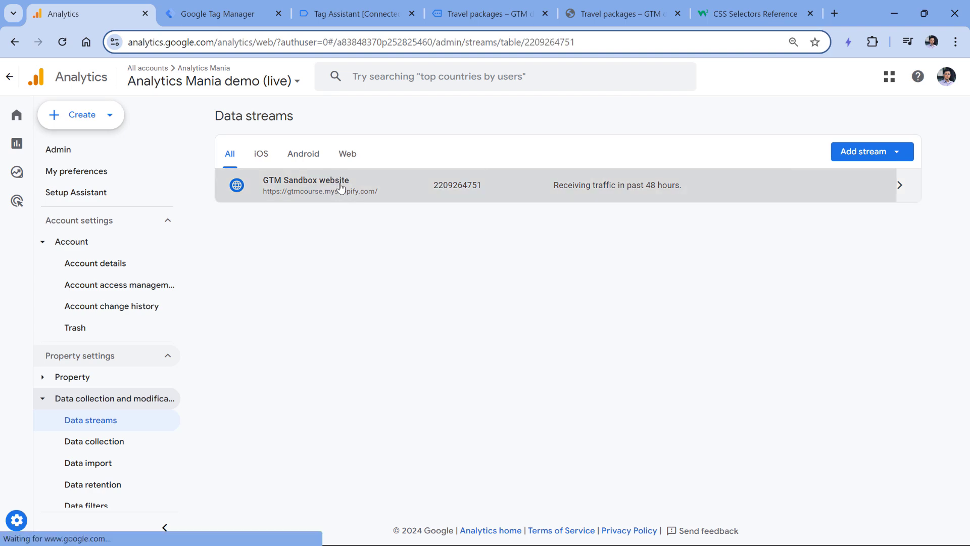
pyautogui.click(340, 188)
pyautogui.moveTo(749, 222); pyautogui.dragTo(834, 222)
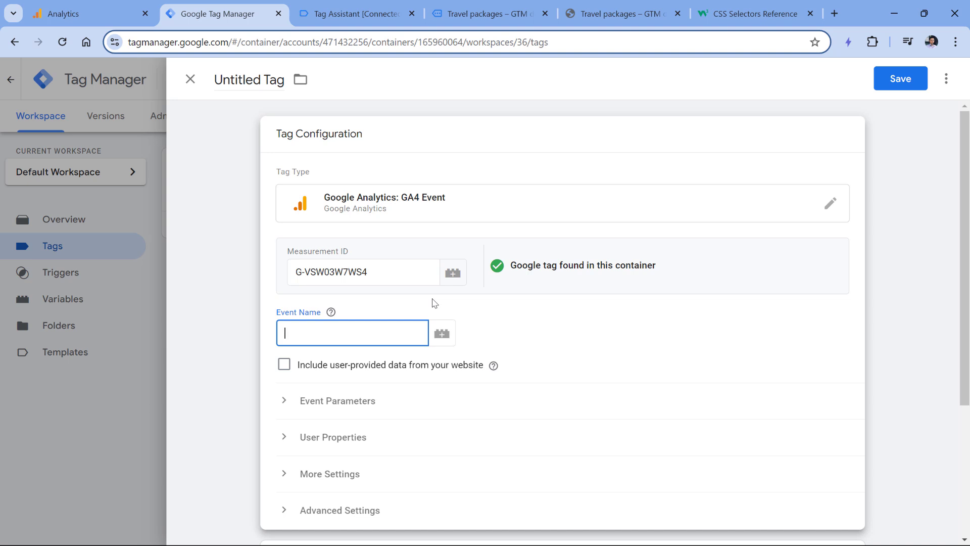
# Set the tag's event name to contact_link_click and expand its event parameters
pyautogui.write('tact_link_click')
pyautogui.click(329, 401)
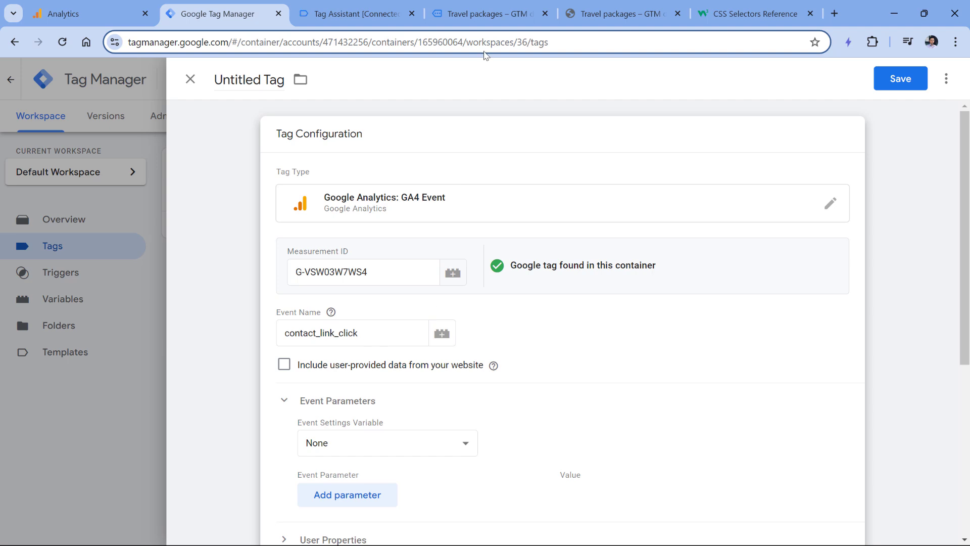
# Examine the Click URL and Click Text values of the link click event in Tag Assistant
pyautogui.click(357, 15)
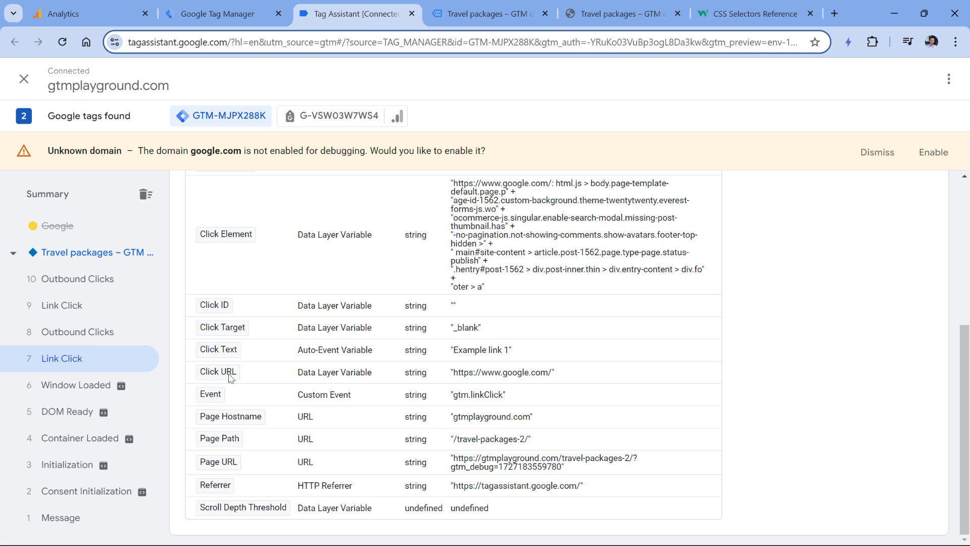
pyautogui.moveTo(454, 374); pyautogui.dragTo(552, 378)
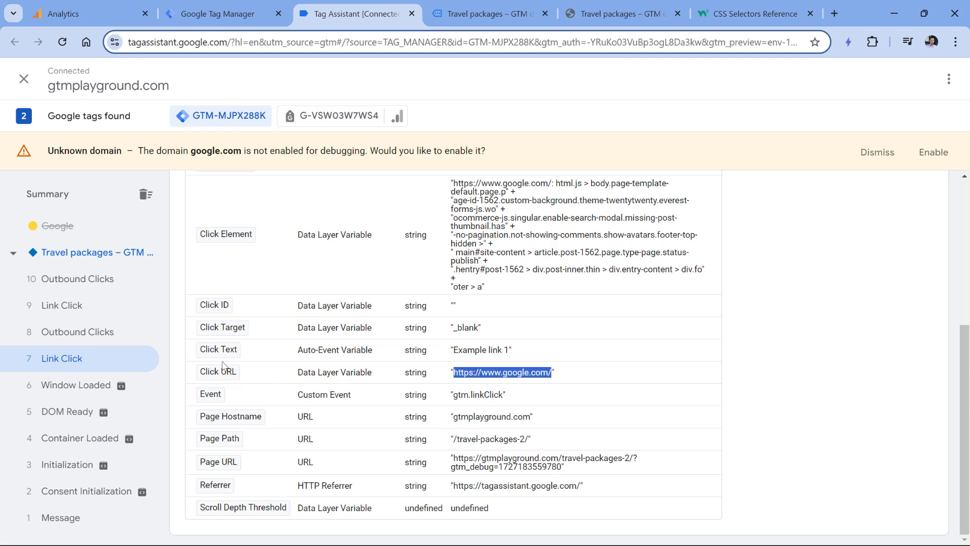
pyautogui.moveTo(454, 350); pyautogui.dragTo(511, 351)
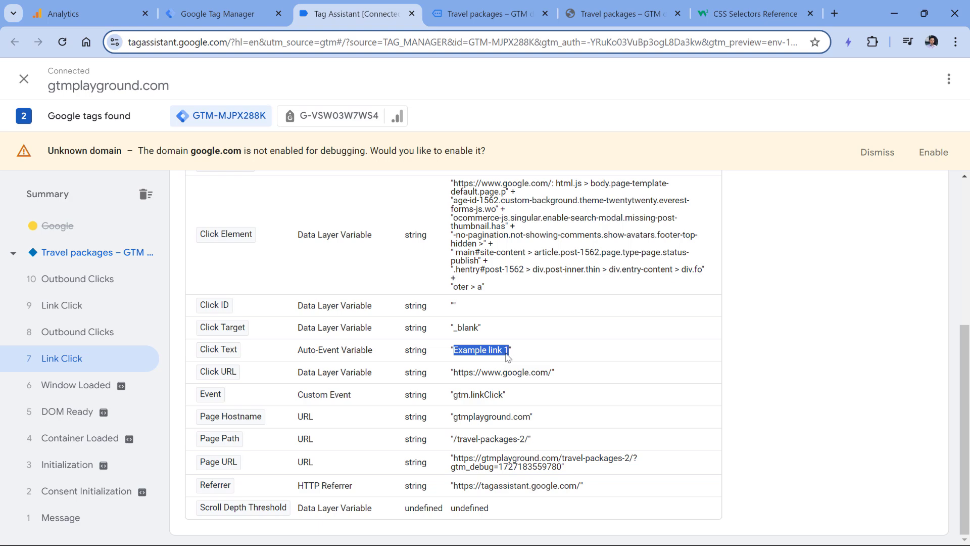
pyautogui.click(84, 12)
# Add two event parameters named link_url and link_text to the contact_link_click tag in Google Tag Manager
pyautogui.click(218, 14)
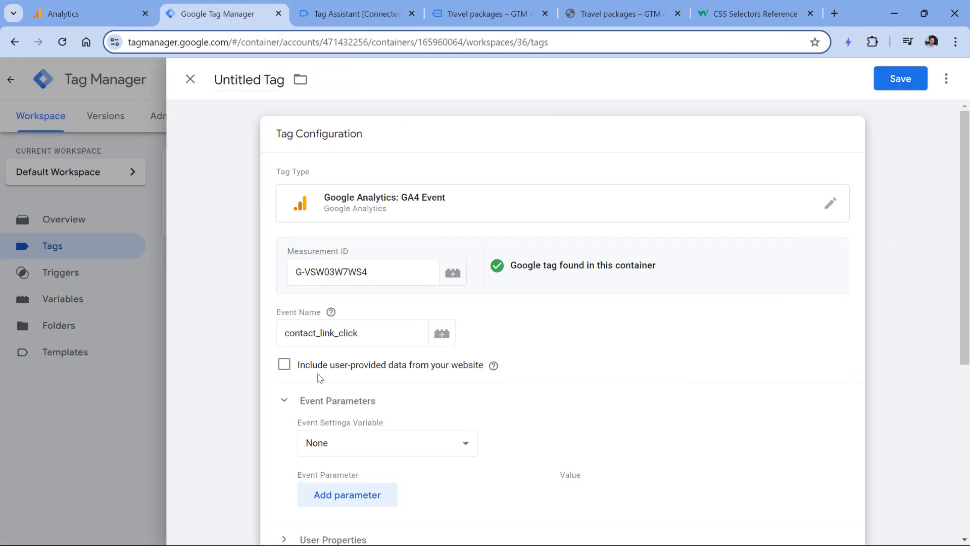
pyautogui.scroll(-4, 341, 389)
pyautogui.click(349, 291)
pyautogui.click(351, 335)
pyautogui.click(359, 300)
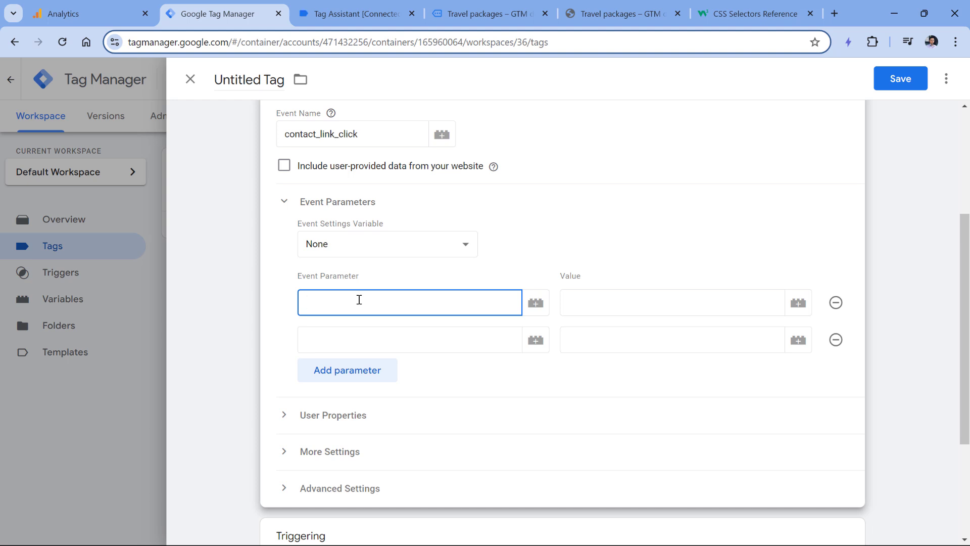
pyautogui.write('link_url')
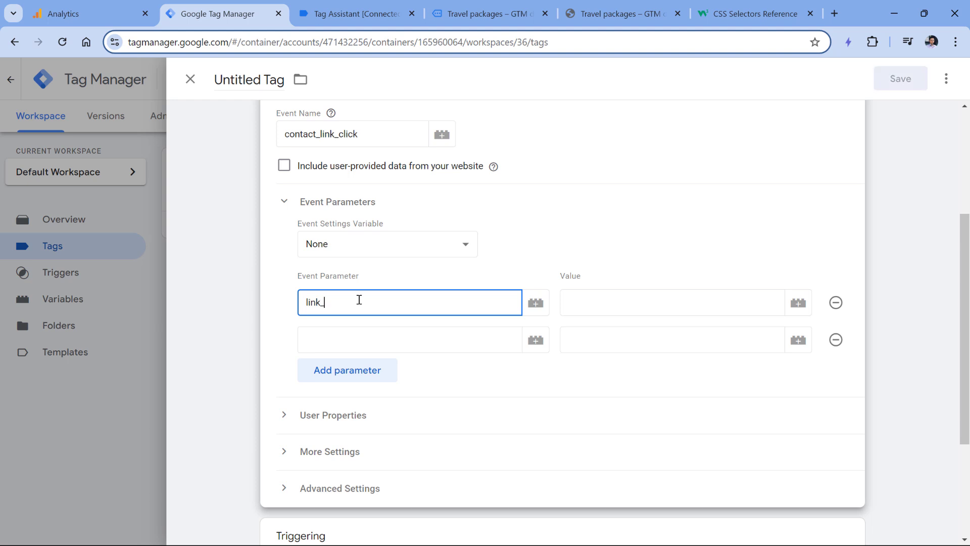
pyautogui.click(369, 347)
pyautogui.write('link_text')
# Assign the {{Click URL}} variable to the link_url parameter and {{Click Text}} to the link_text parameter
pyautogui.click(675, 313)
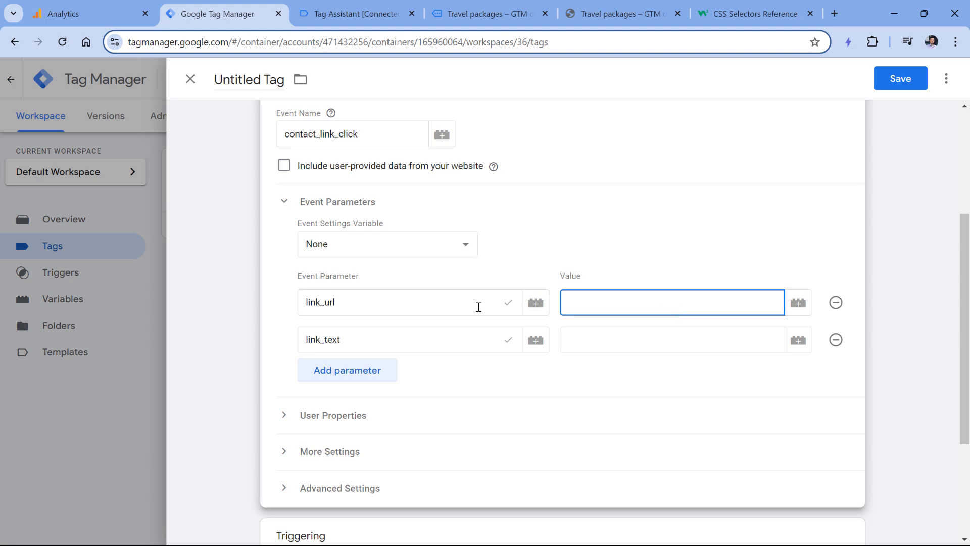
pyautogui.click(678, 303)
pyautogui.click(799, 303)
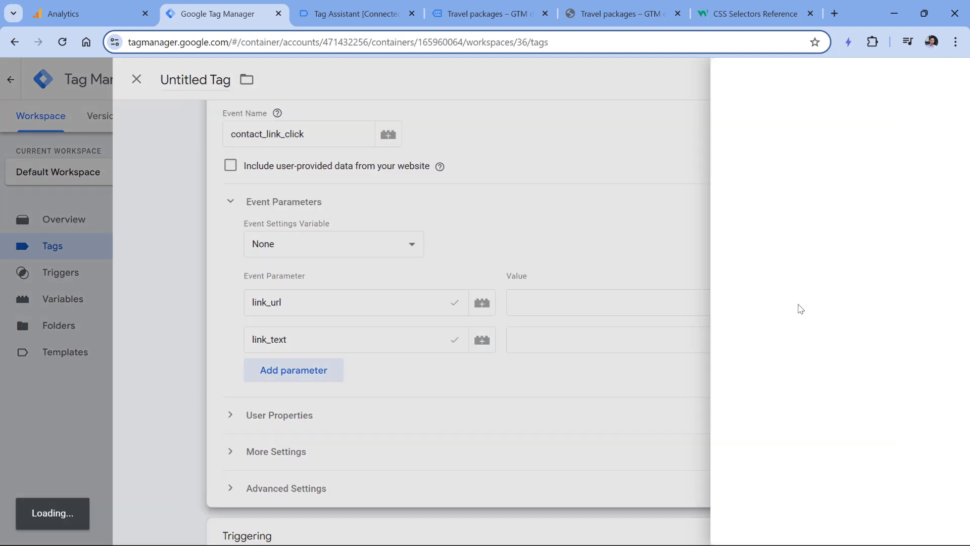
pyautogui.click(260, 276)
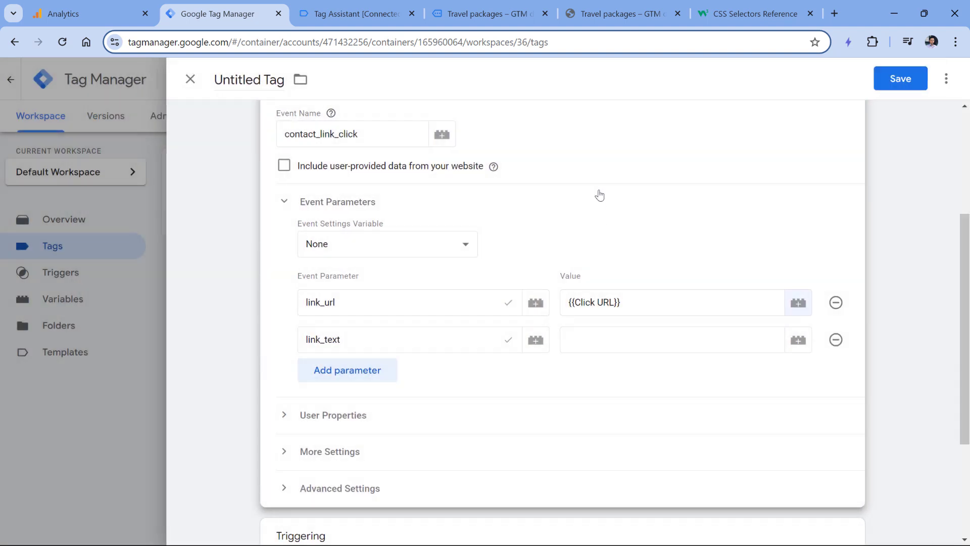
pyautogui.click(798, 342)
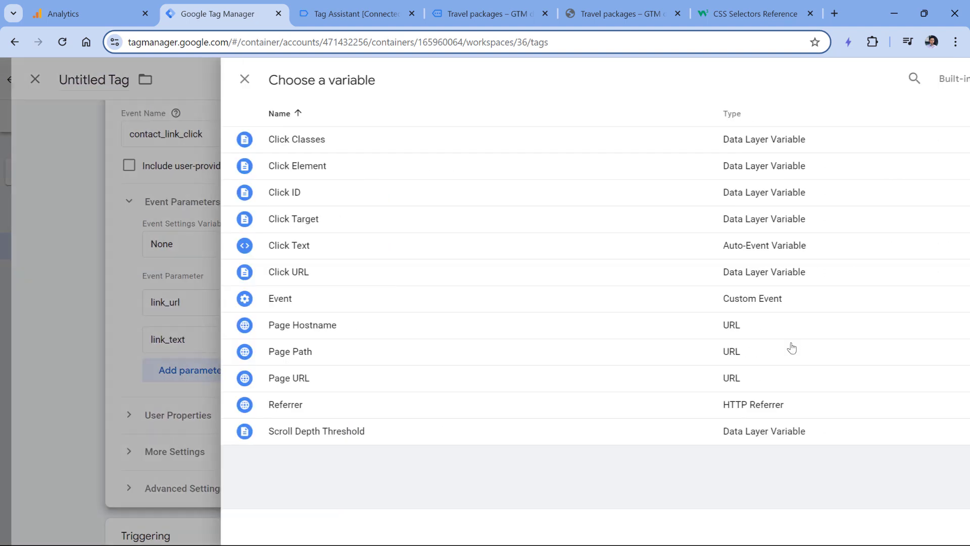
pyautogui.click(290, 252)
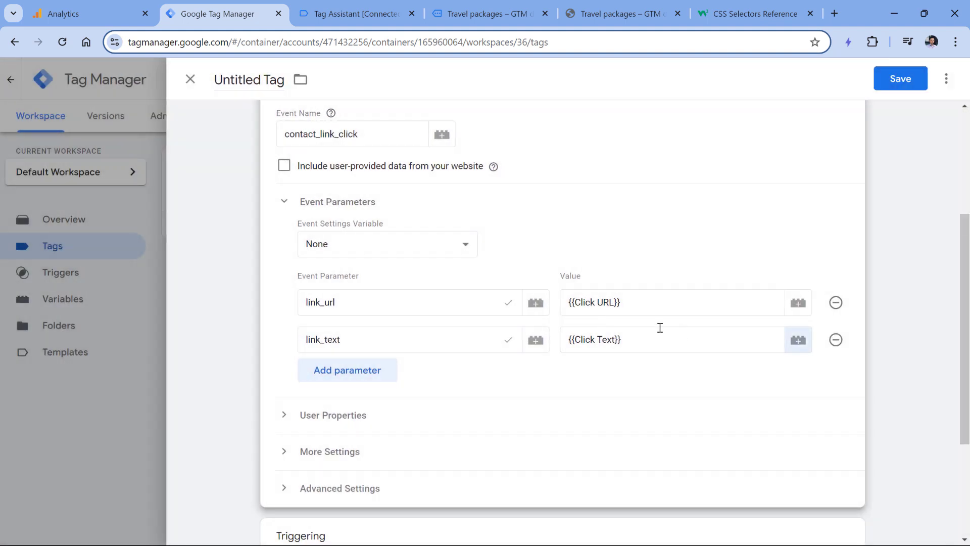
# Assign the "Link click - contact links in footer" trigger to the contact_link_click tag
pyautogui.scroll(-3, 381, 407)
pyautogui.click(348, 405)
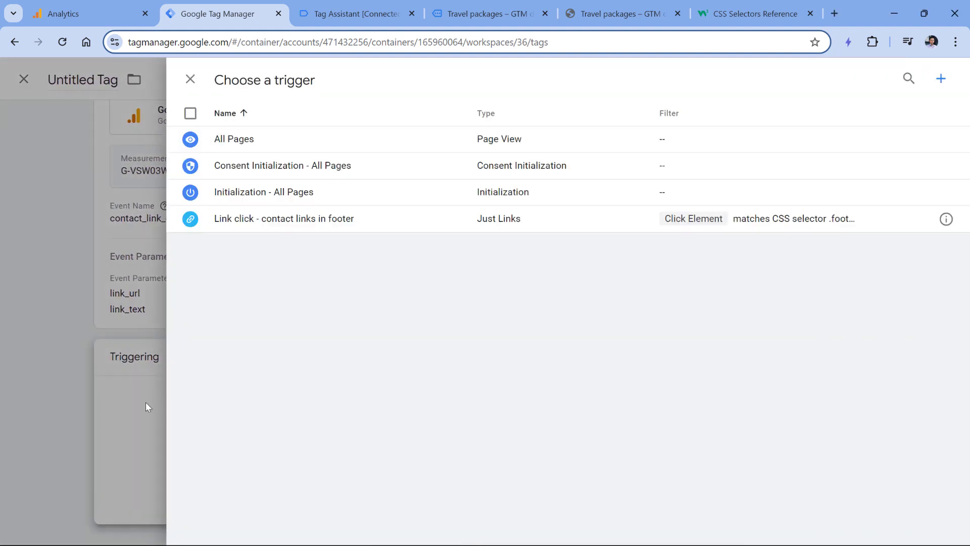
pyautogui.click(282, 228)
# Name the tag "GA4 event - contact_link_click" and save it
pyautogui.doubleClick(234, 81)
pyautogui.tripleClick(234, 80)
pyautogui.write('GA4 event - ')
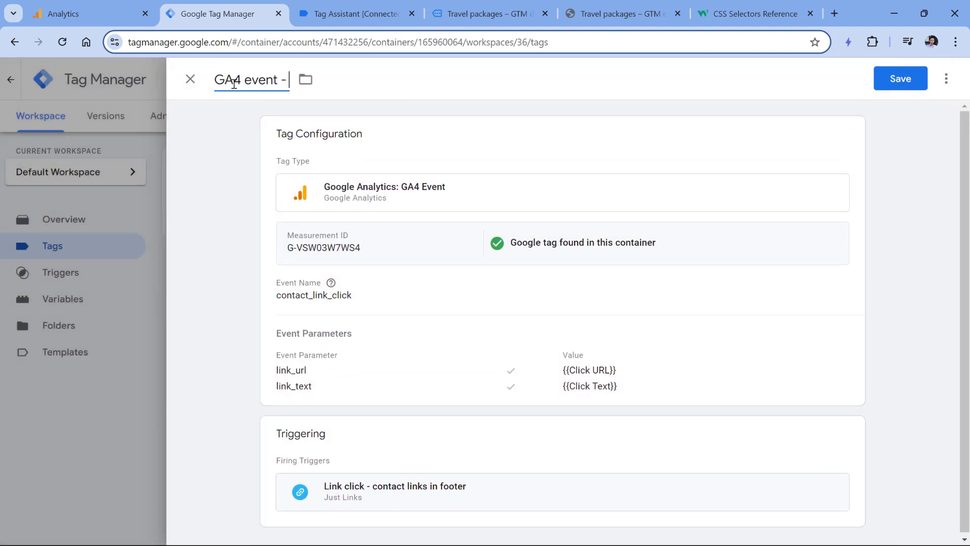
pyautogui.write('contact_link_click')
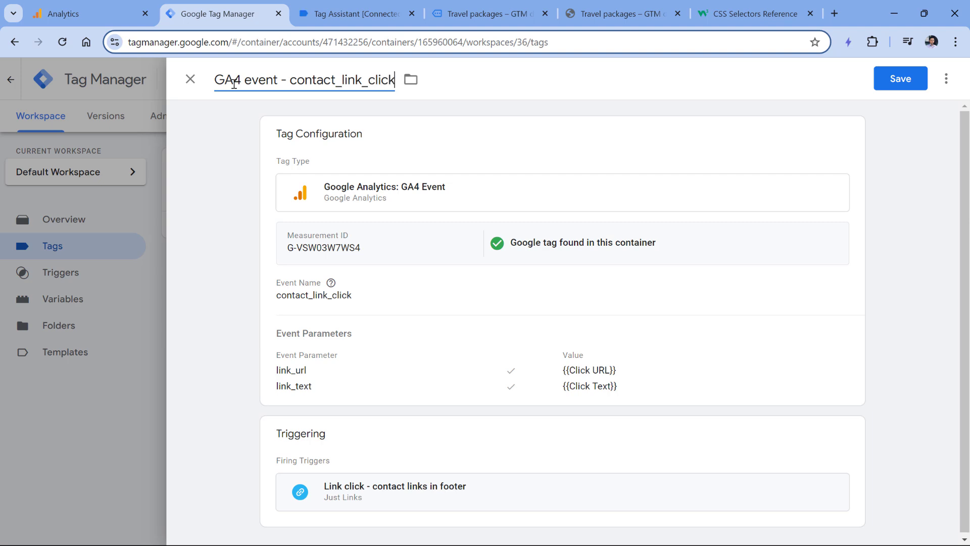
pyautogui.click(901, 79)
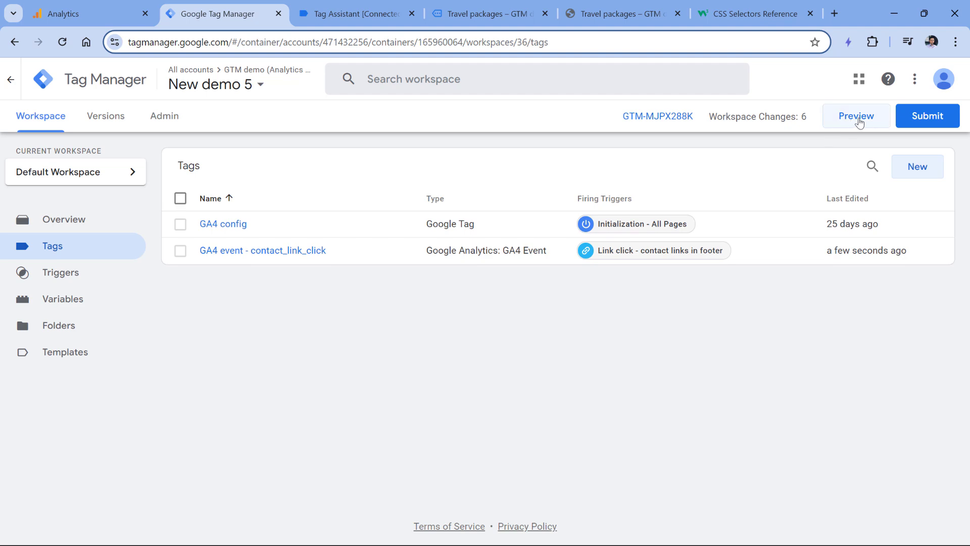
# Start the container preview and switch to the footer of the connected Travel packages page
pyautogui.click(857, 120)
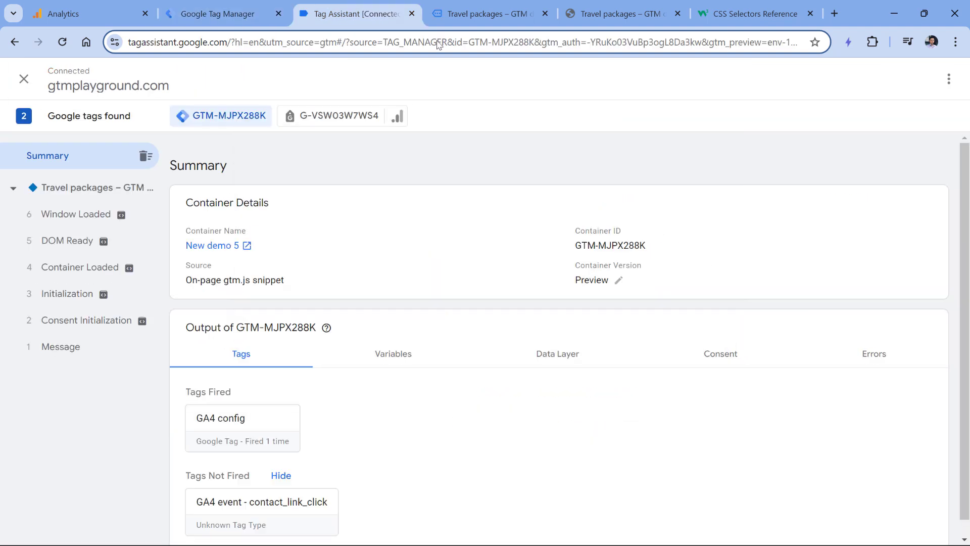
pyautogui.click(485, 14)
pyautogui.click(959, 203)
pyautogui.scroll(-15, 488, 267)
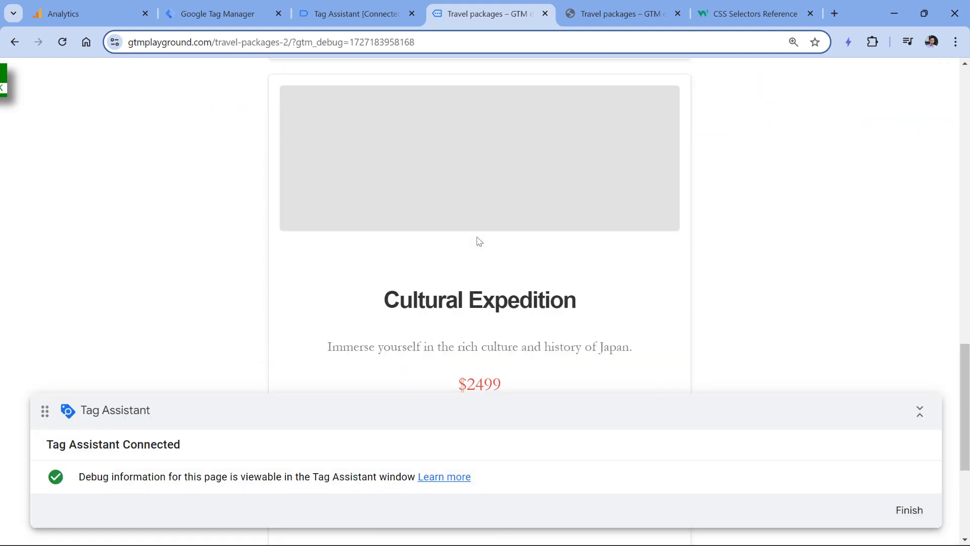
# Test two contact links in the Travel packages page footer, then follow the GTM demo site title link in the page header
pyautogui.click(490, 318)
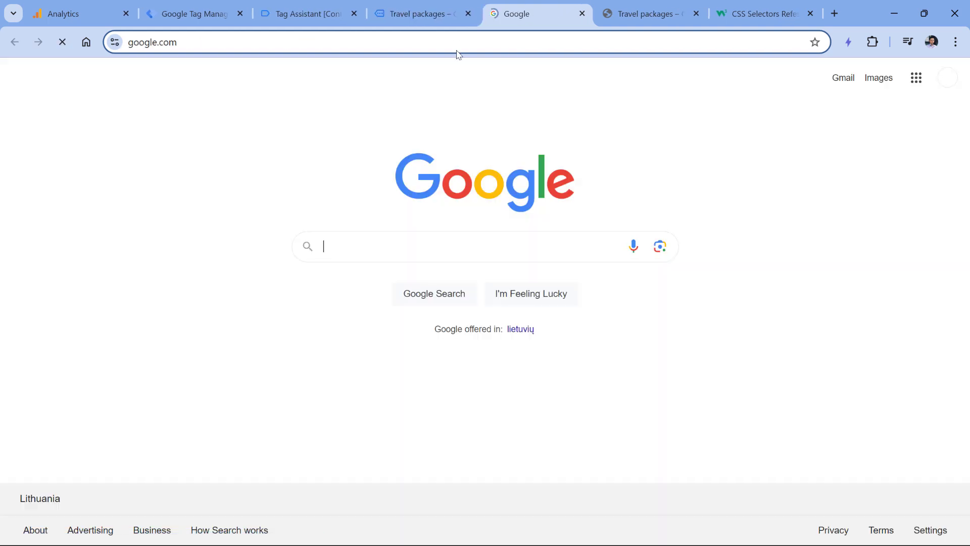
pyautogui.click(425, 13)
pyautogui.click(480, 344)
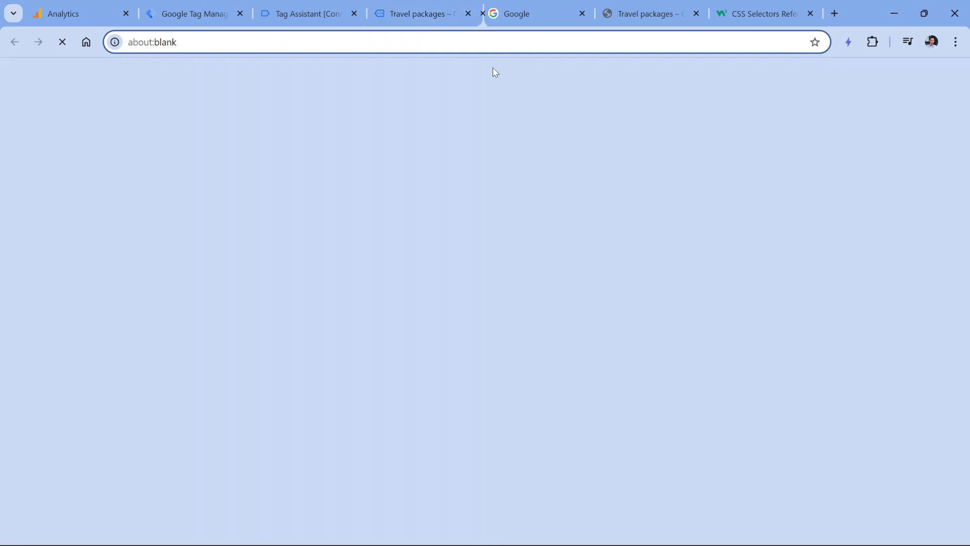
pyautogui.click(525, 14)
pyautogui.click(524, 13)
pyautogui.scroll(15, 531, 221)
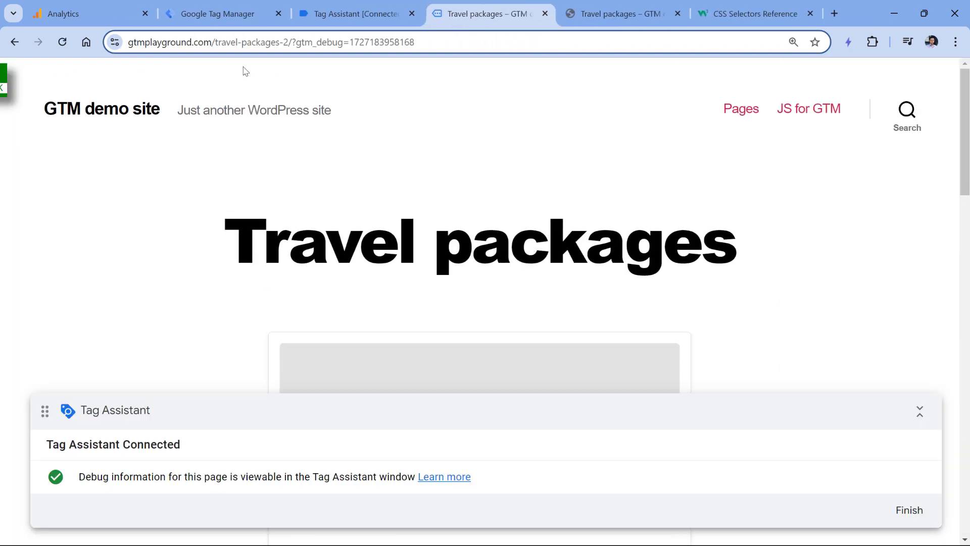
pyautogui.click(106, 113)
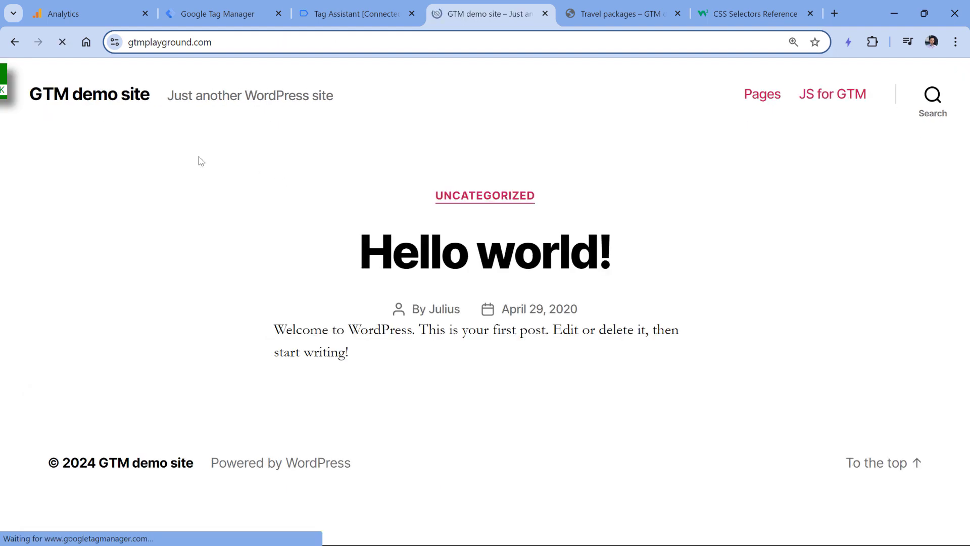
# Check in Tag Assistant which tags fired on Link Click events 7, 9 and 11 of the Travel packages page
pyautogui.click(362, 15)
pyautogui.scroll(-5, 96, 249)
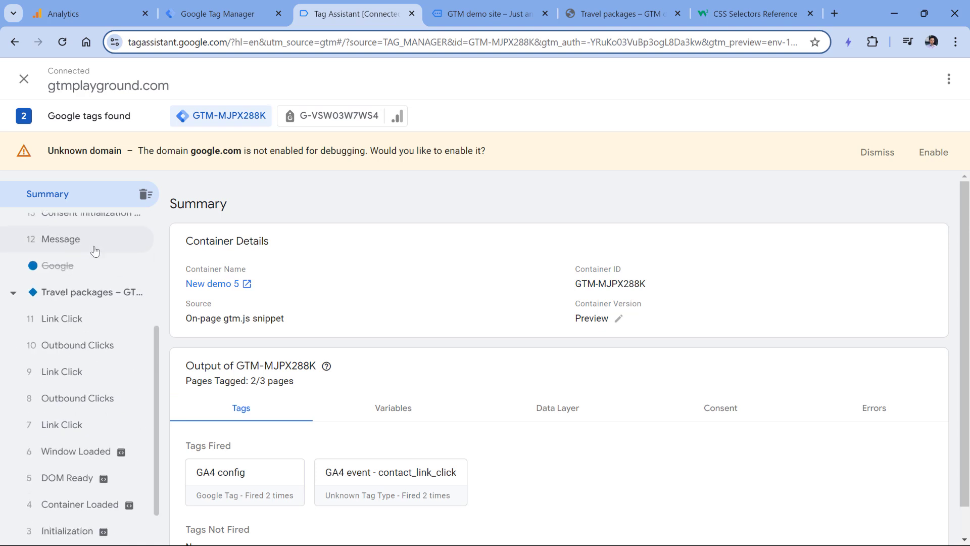
pyautogui.click(72, 378)
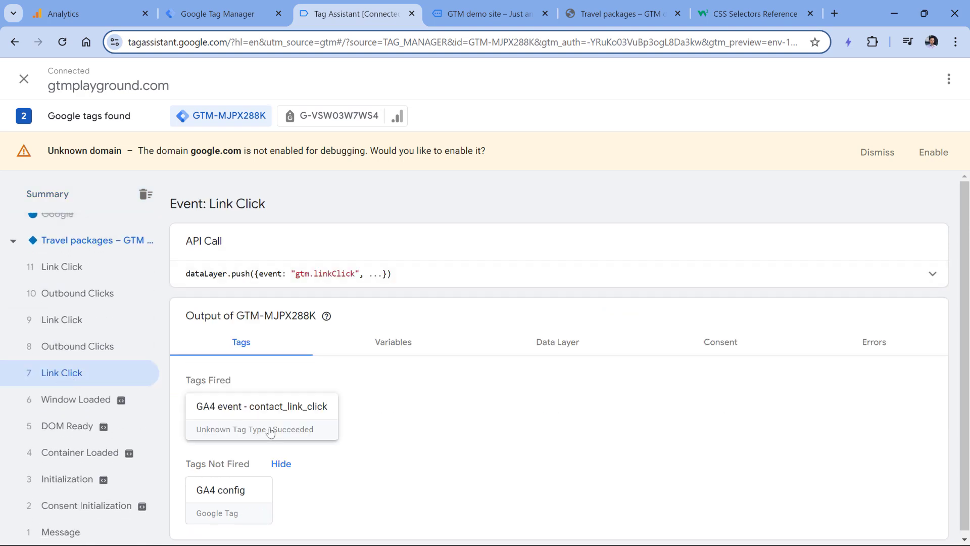
pyautogui.click(70, 320)
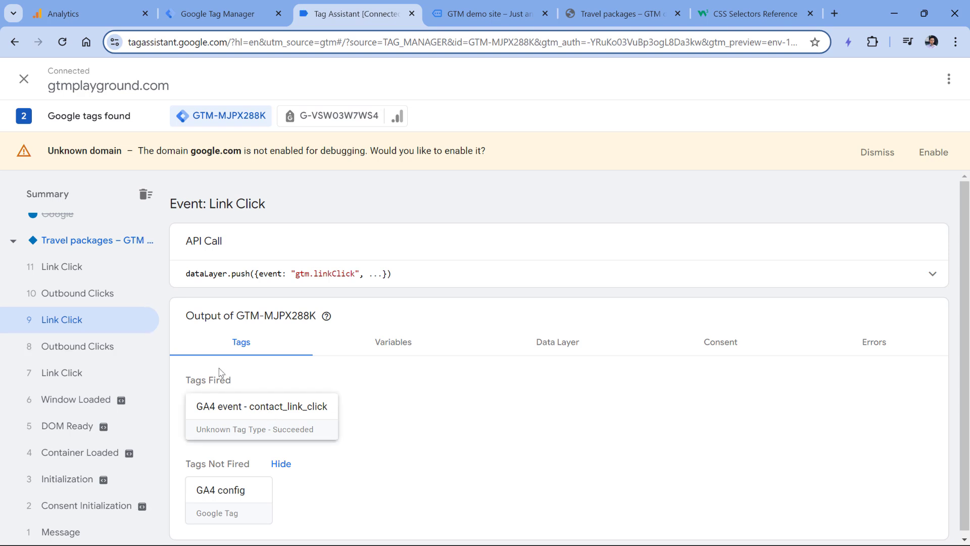
pyautogui.click(73, 269)
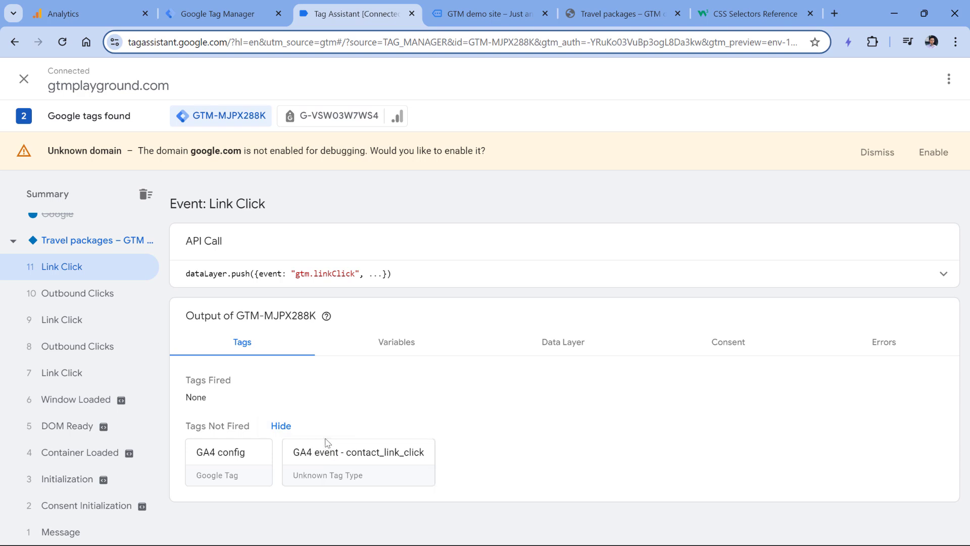
pyautogui.moveTo(185, 427); pyautogui.dragTo(273, 422)
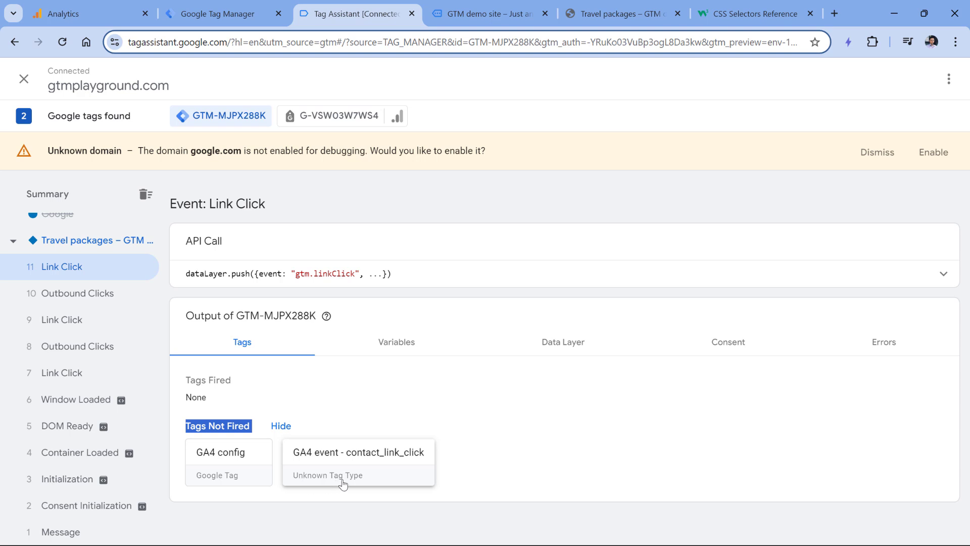
pyautogui.click(62, 373)
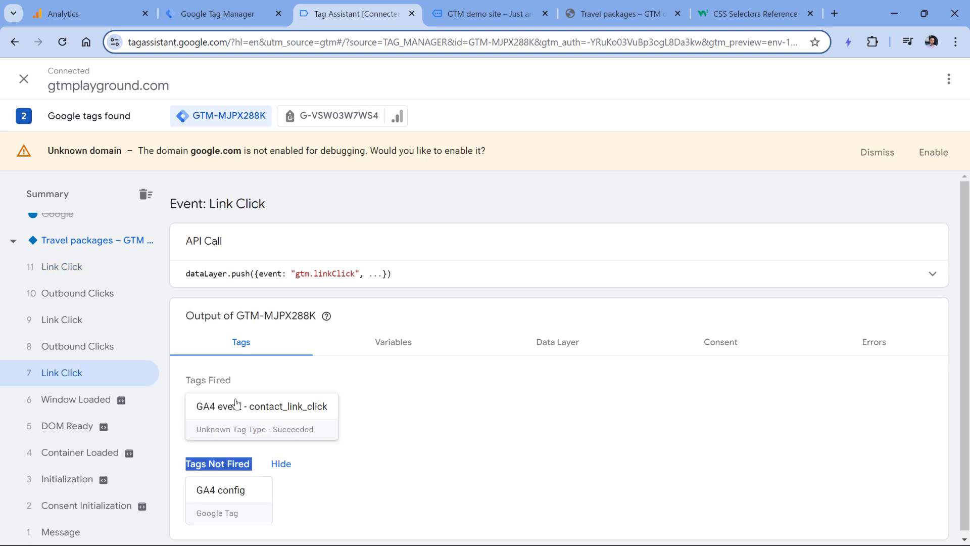
pyautogui.click(76, 319)
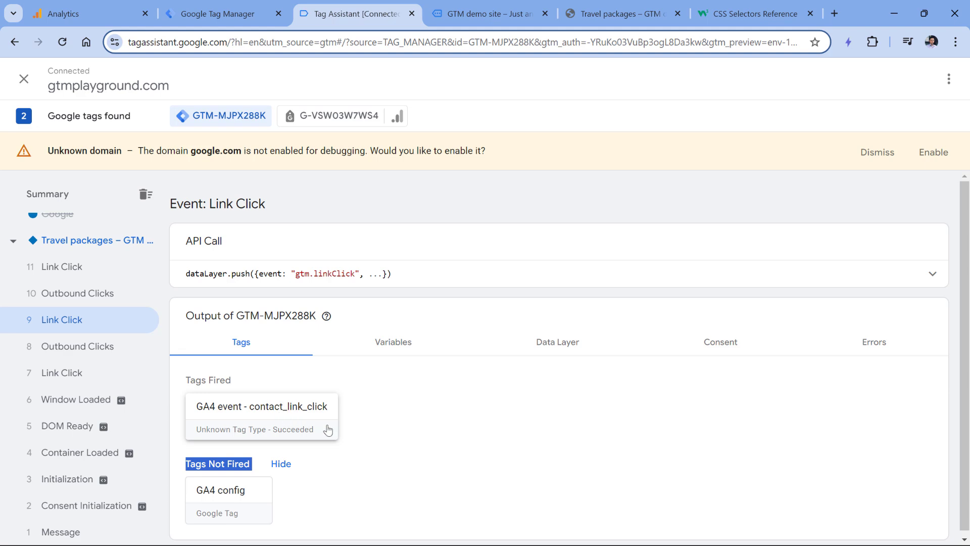
# Switch to Google Analytics, close the web stream details and open the property's DebugView
pyautogui.click(95, 17)
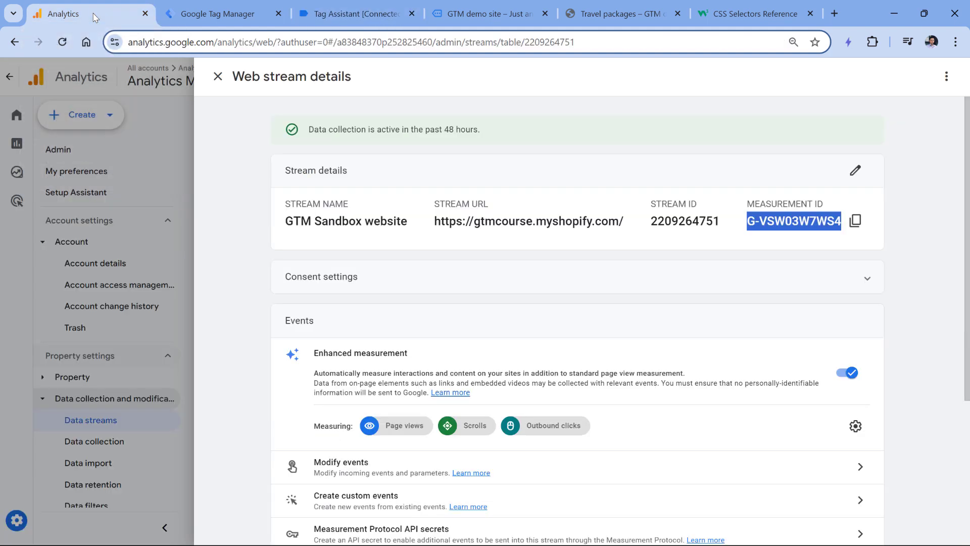
pyautogui.click(149, 143)
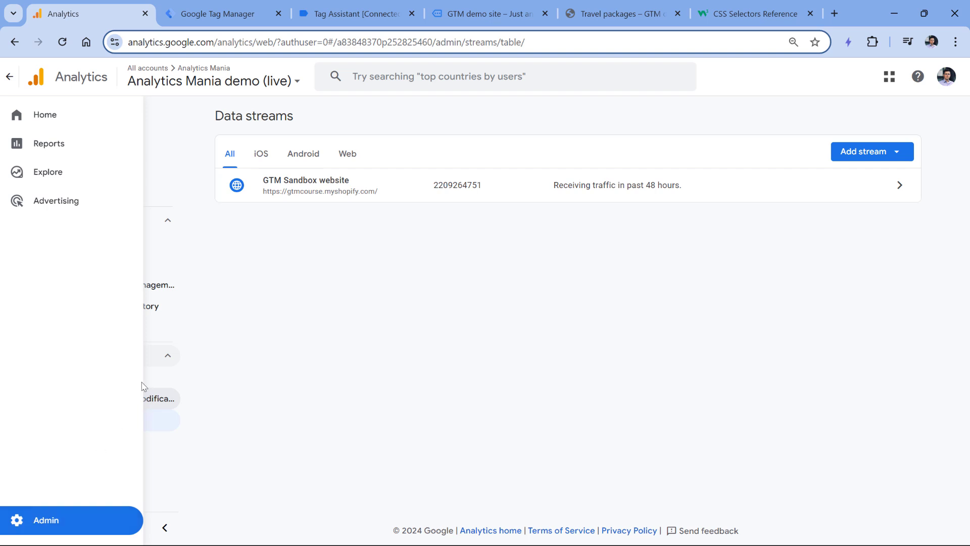
pyautogui.scroll(-5, 143, 328)
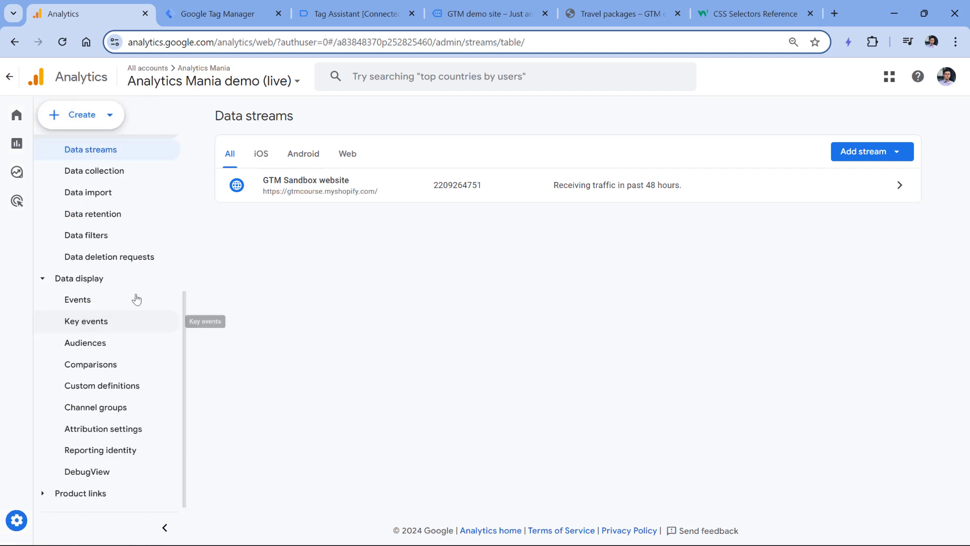
pyautogui.click(92, 477)
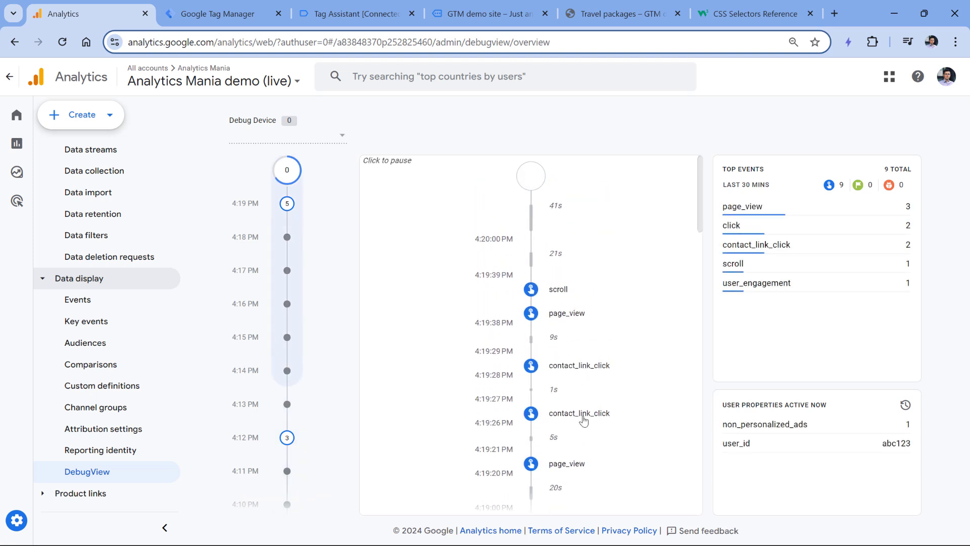
# Inspect the link_text and link_url parameter values of the contact_link_click events in DebugView
pyautogui.click(581, 418)
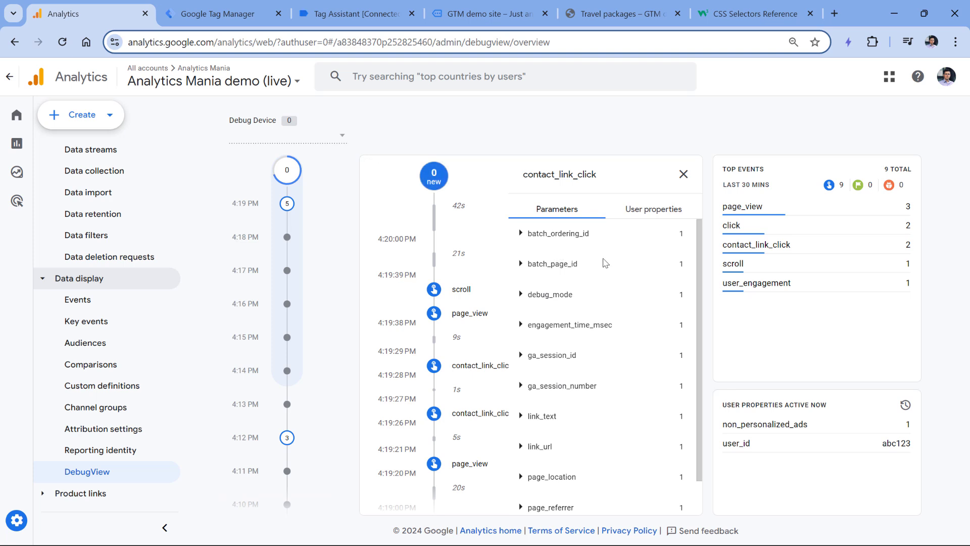
pyautogui.scroll(-1, 605, 262)
pyautogui.click(524, 383)
pyautogui.click(523, 383)
pyautogui.click(522, 417)
pyautogui.click(522, 410)
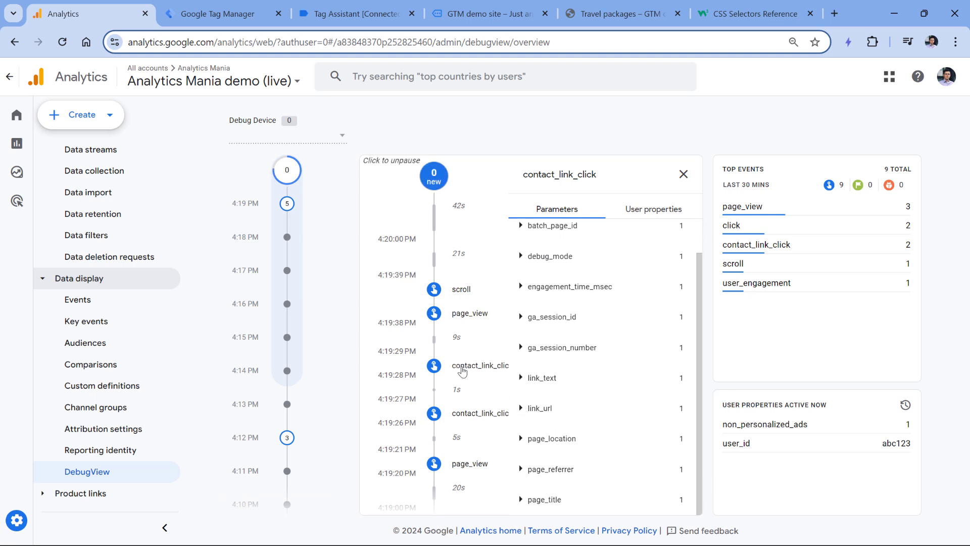
pyautogui.click(521, 378)
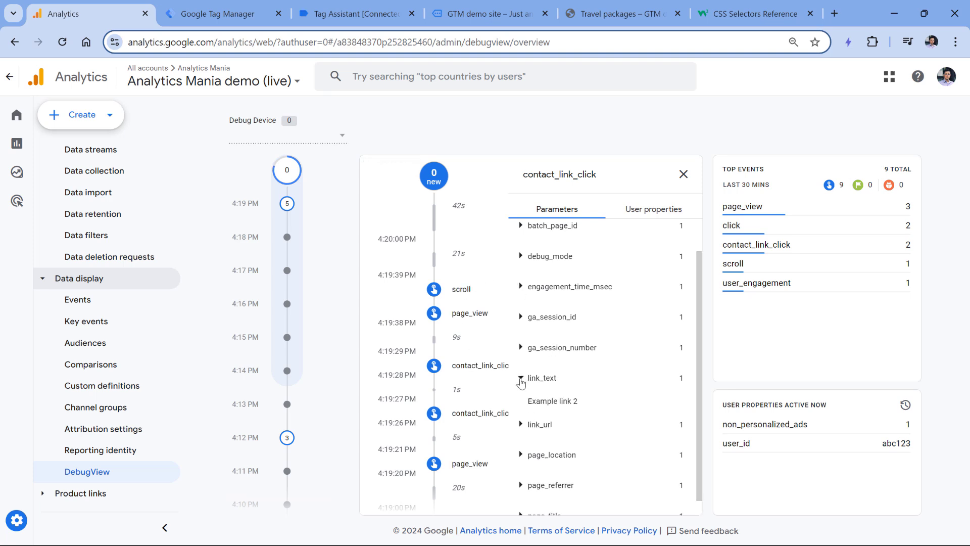
pyautogui.click(522, 425)
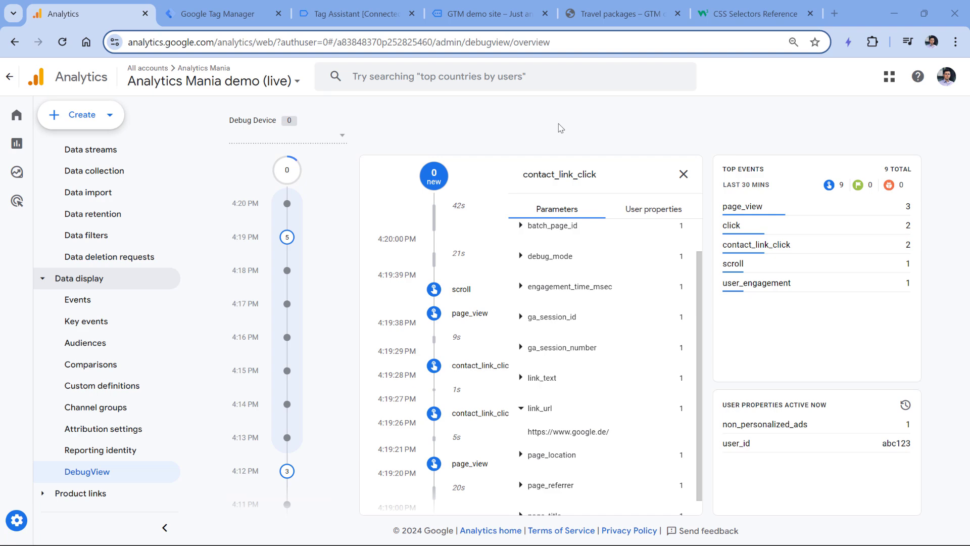
# Review the W3Schools CSS Selector Reference, examining the .class1 .class2, element element and attribute selector rows
pyautogui.click(741, 15)
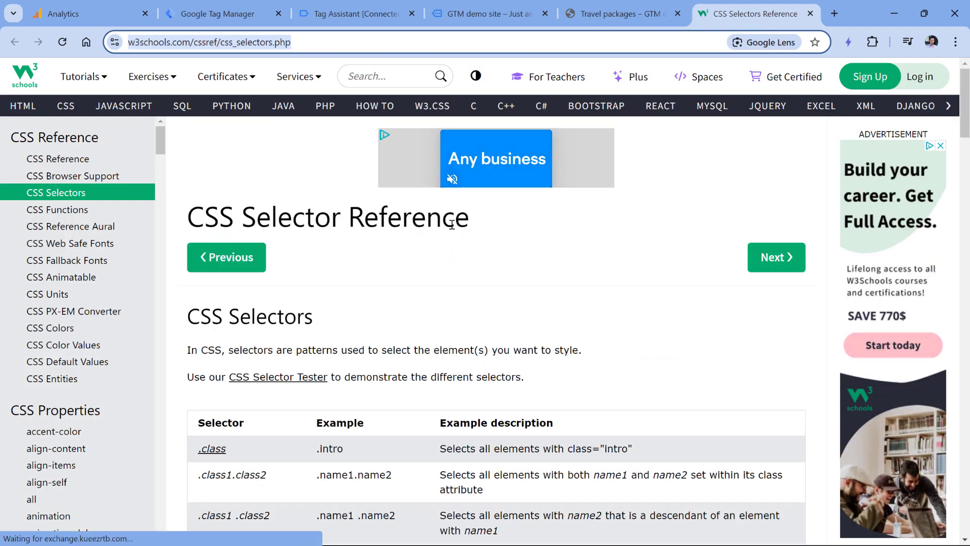
pyautogui.scroll(-5, 403, 246)
pyautogui.scroll(-5, 452, 226)
pyautogui.scroll(3, 303, 247)
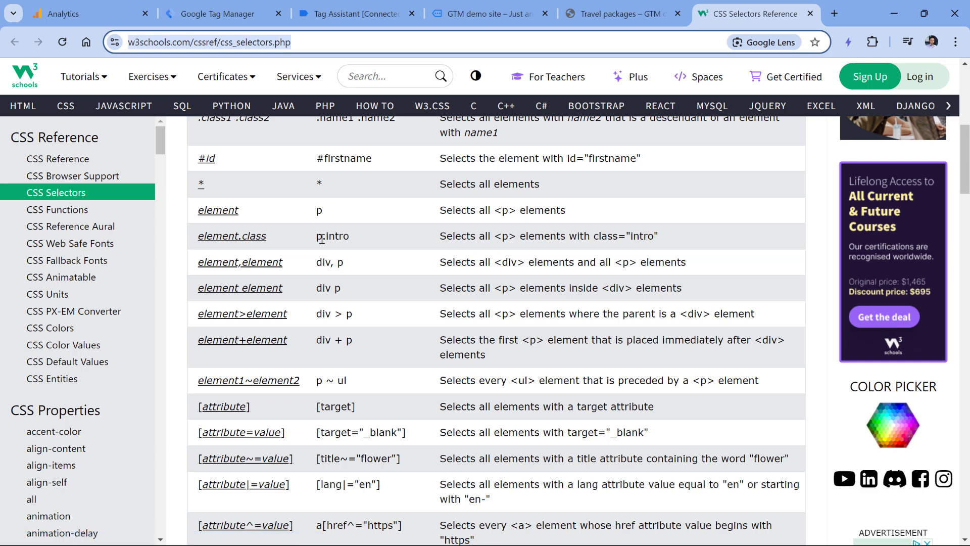
pyautogui.scroll(4, 321, 239)
pyautogui.moveTo(267, 276); pyautogui.dragTo(206, 278)
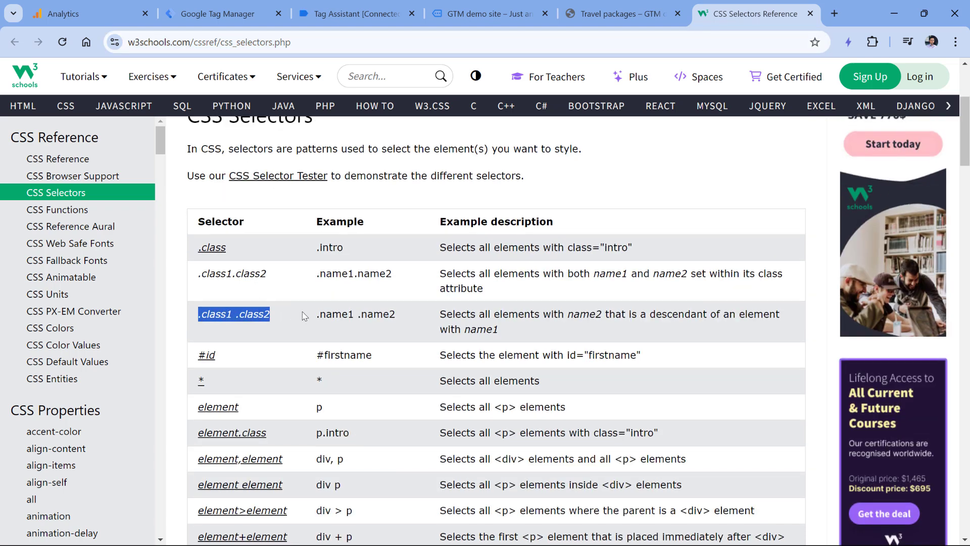
pyautogui.scroll(-3, 290, 329)
pyautogui.moveTo(298, 331); pyautogui.dragTo(198, 329)
pyautogui.scroll(-3, 222, 329)
pyautogui.moveTo(284, 222); pyautogui.dragTo(192, 228)
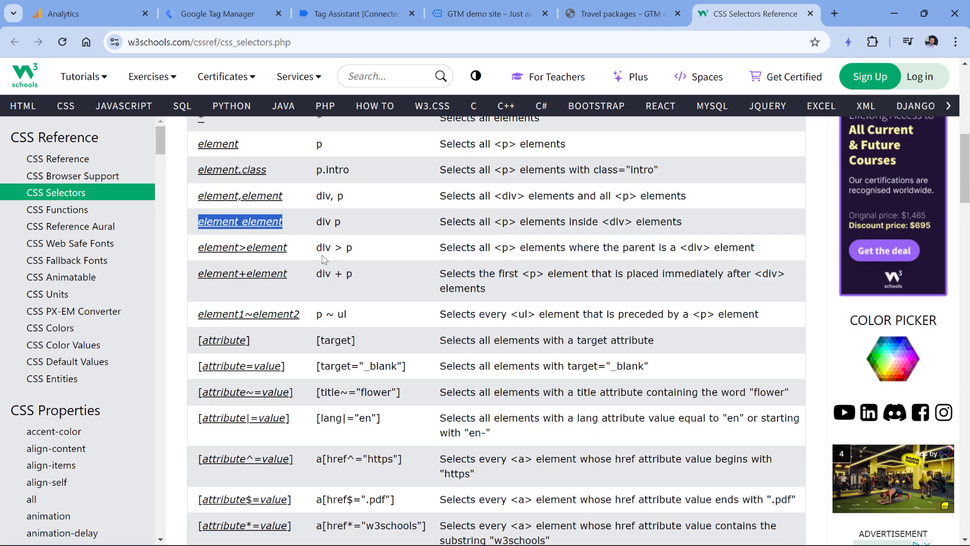
pyautogui.scroll(-2, 252, 282)
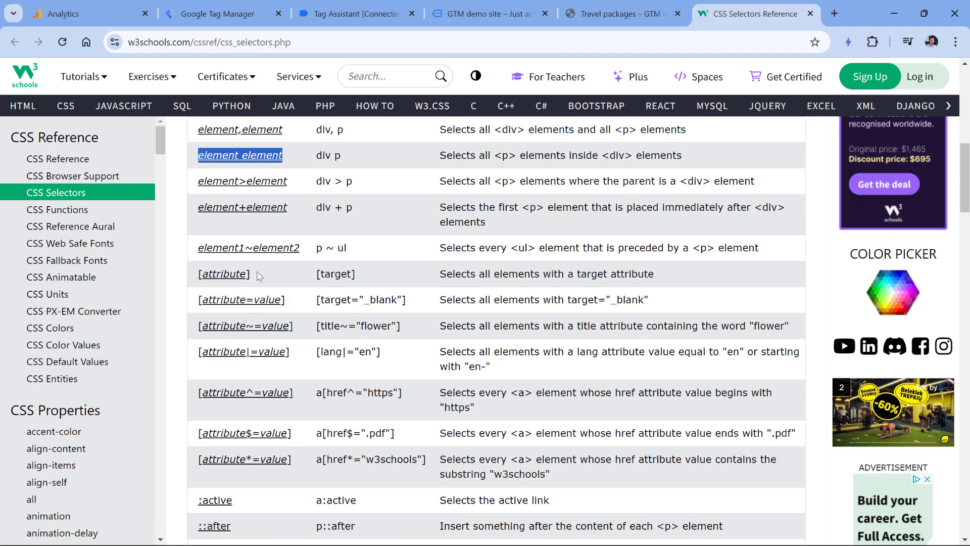
# Examine the attribute selector rows from [attribute] to [attribute*=value] in the CSS Selector Reference
pyautogui.moveTo(288, 301); pyautogui.dragTo(297, 455)
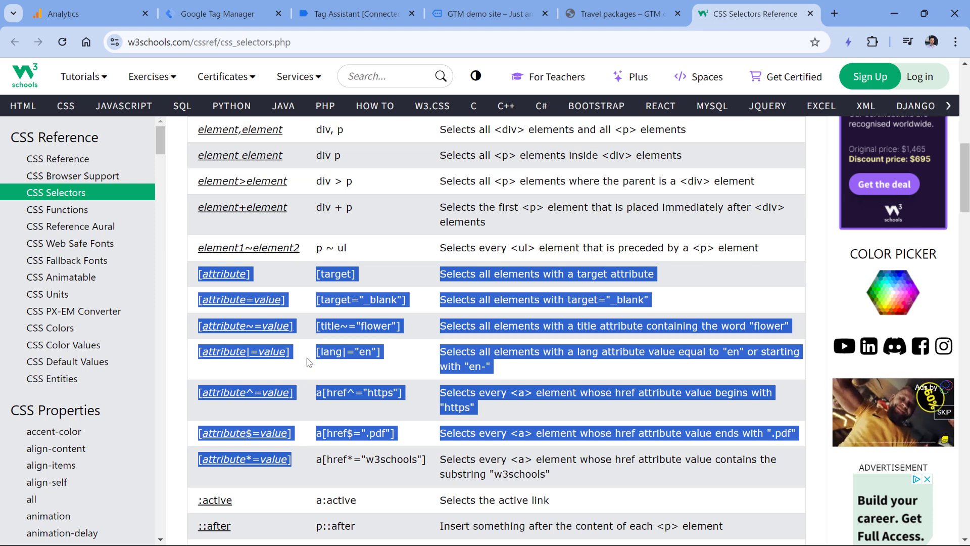
pyautogui.scroll(10, 303, 323)
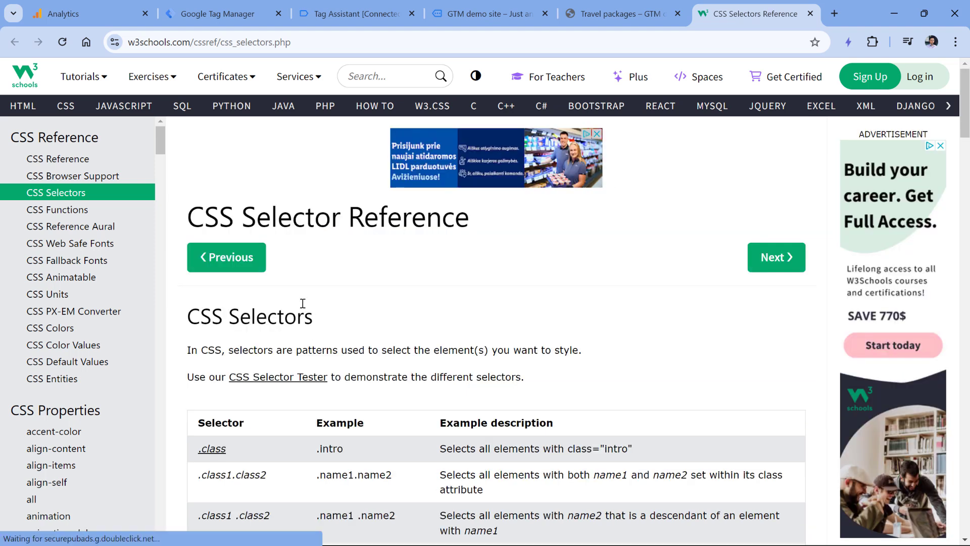
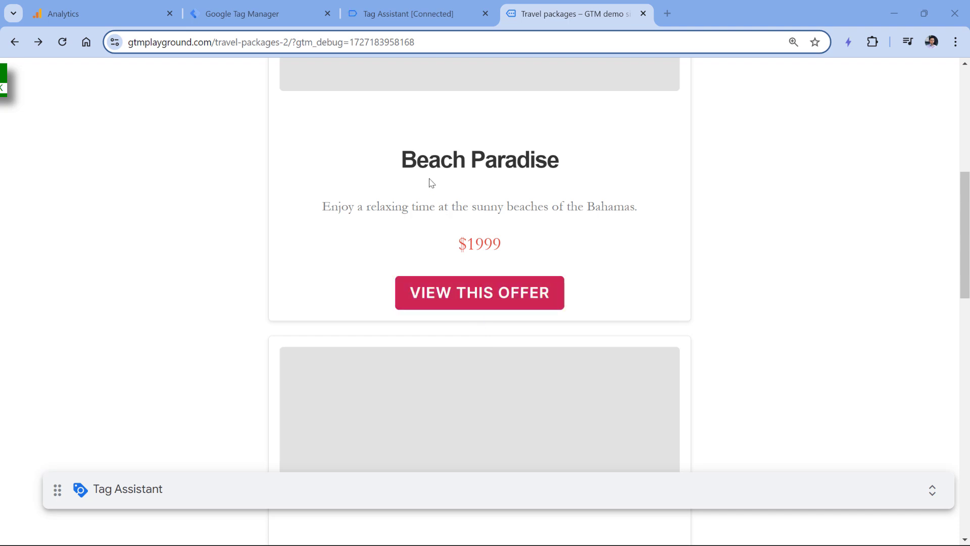
# Compare the Beach Paradise and Mountain Adventure package titles with their View This Offer buttons on the Travel packages page
pyautogui.moveTo(403, 159); pyautogui.dragTo(565, 163)
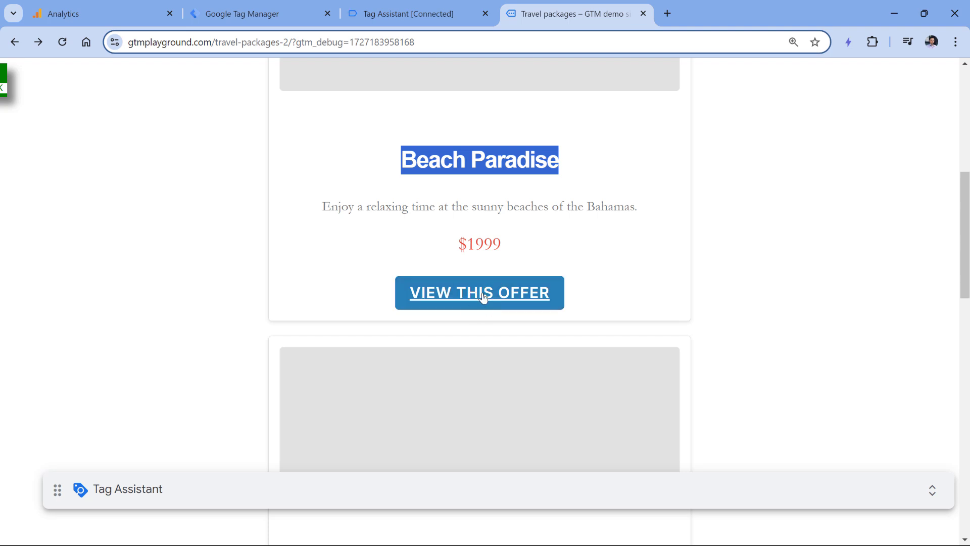
pyautogui.moveTo(403, 159); pyautogui.dragTo(573, 159)
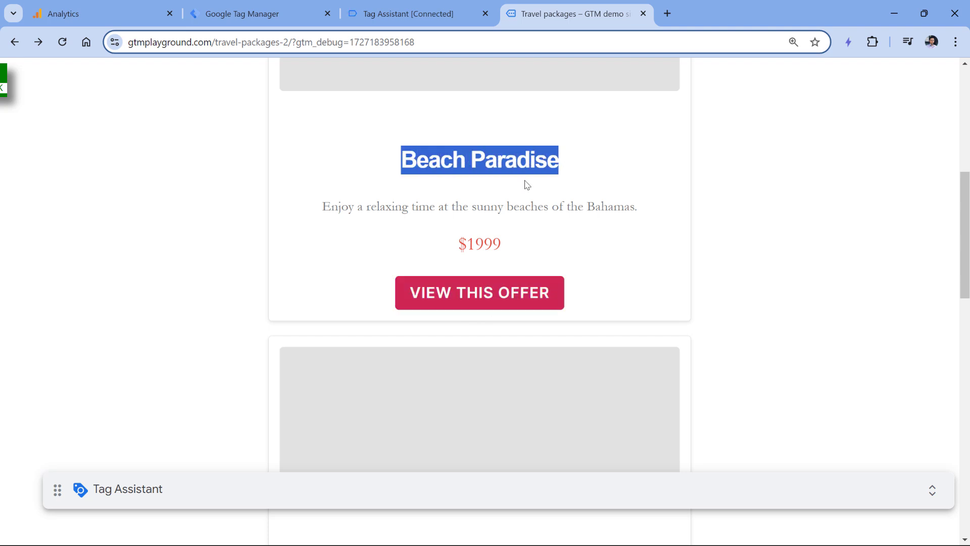
pyautogui.scroll(-5, 527, 184)
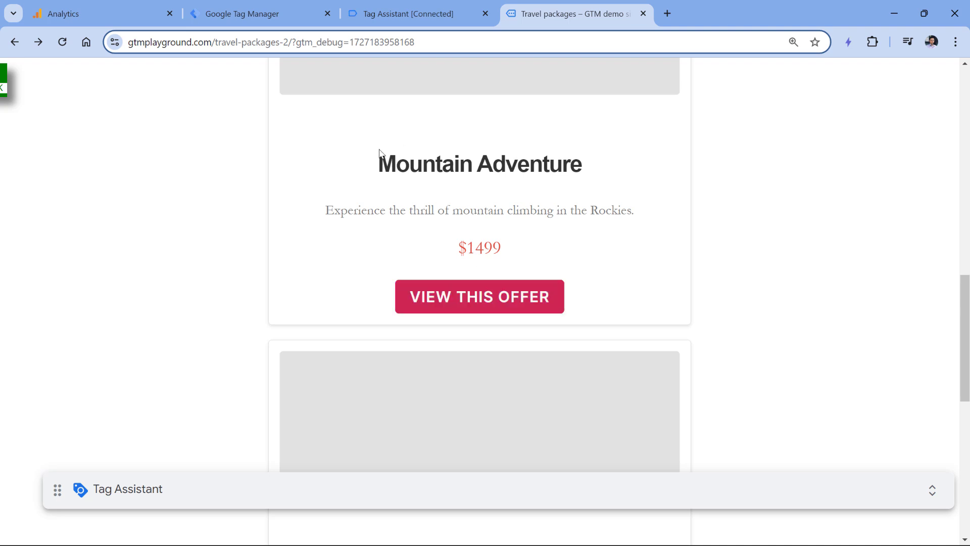
pyautogui.moveTo(386, 156); pyautogui.dragTo(579, 162)
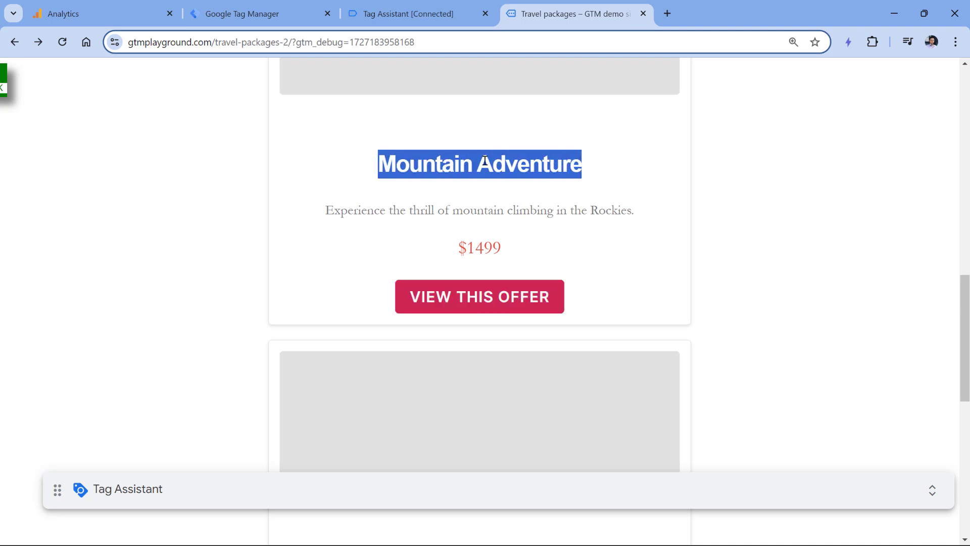
pyautogui.scroll(5, 461, 219)
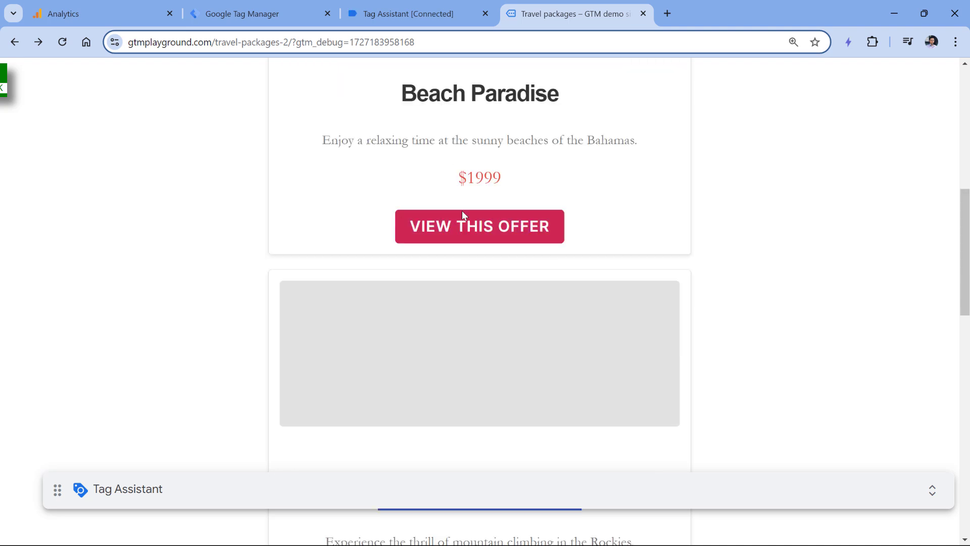
# Create and save a Click - All Elements trigger named "All clicks" in Google Tag Manager, firing on all clicks
pyautogui.click(237, 14)
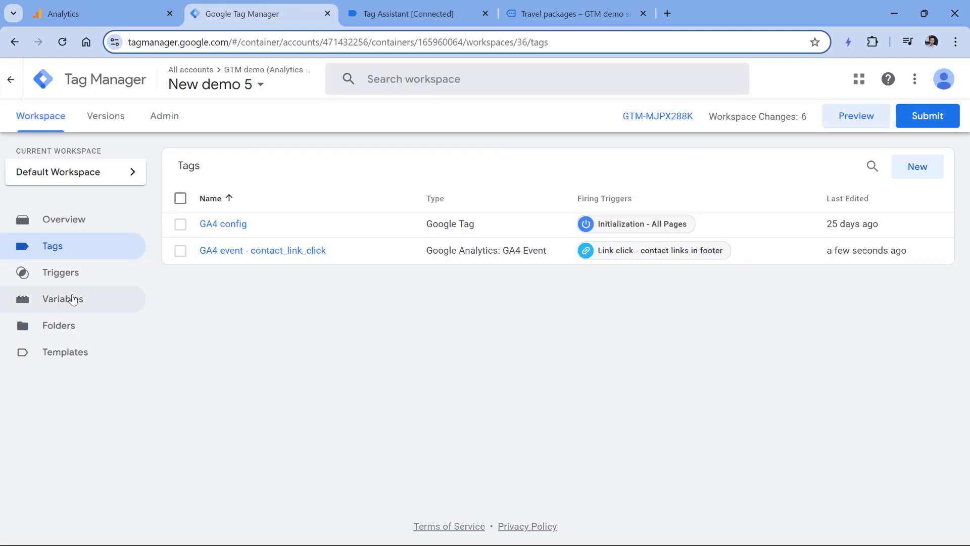
pyautogui.click(60, 275)
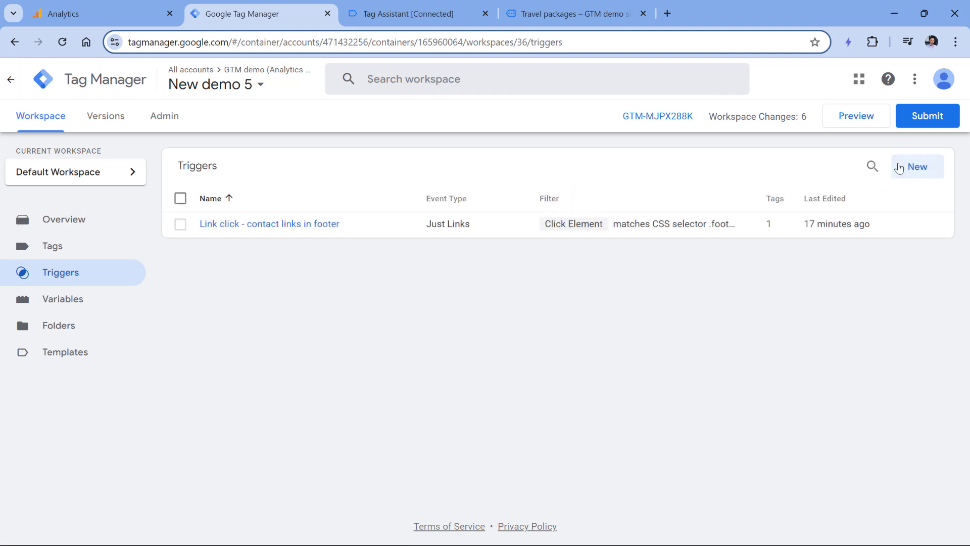
pyautogui.click(914, 166)
pyautogui.click(404, 151)
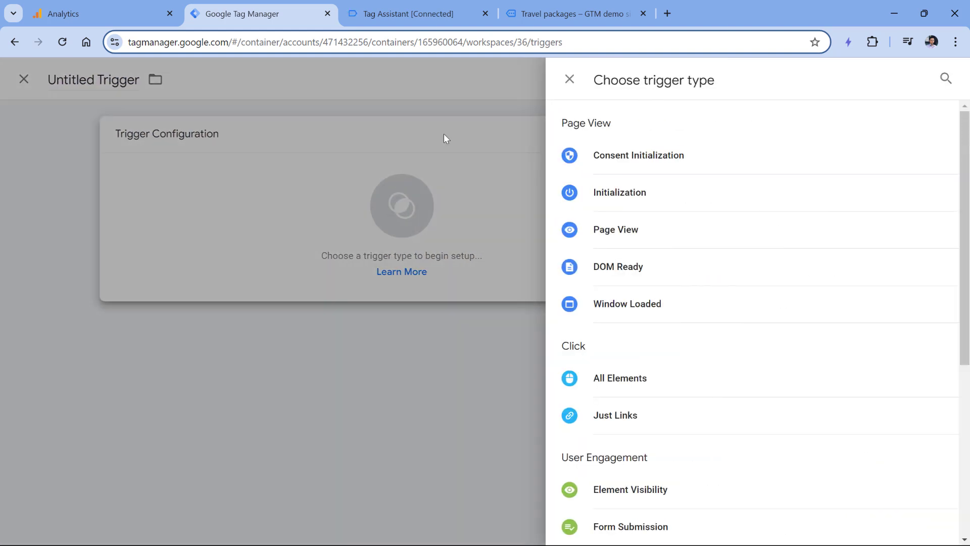
pyautogui.click(628, 388)
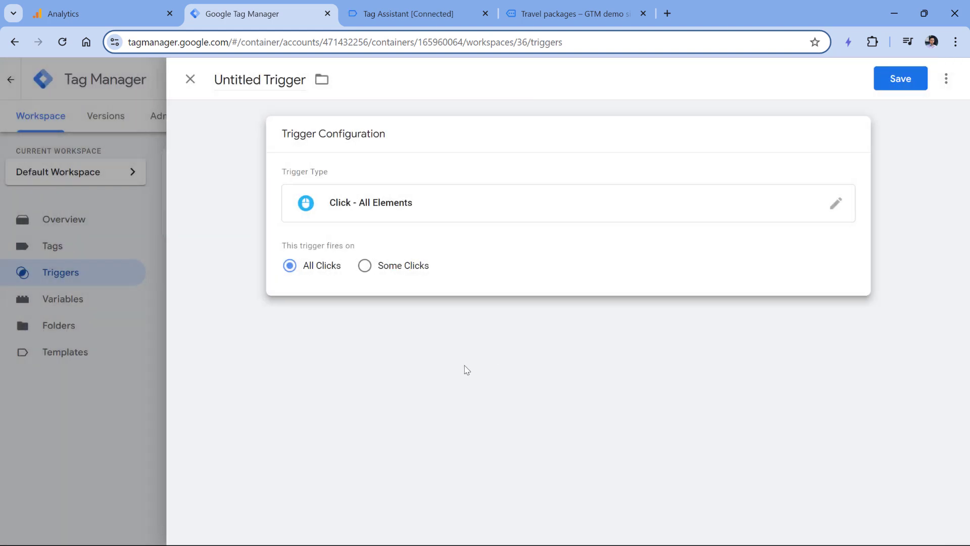
pyautogui.click(267, 76)
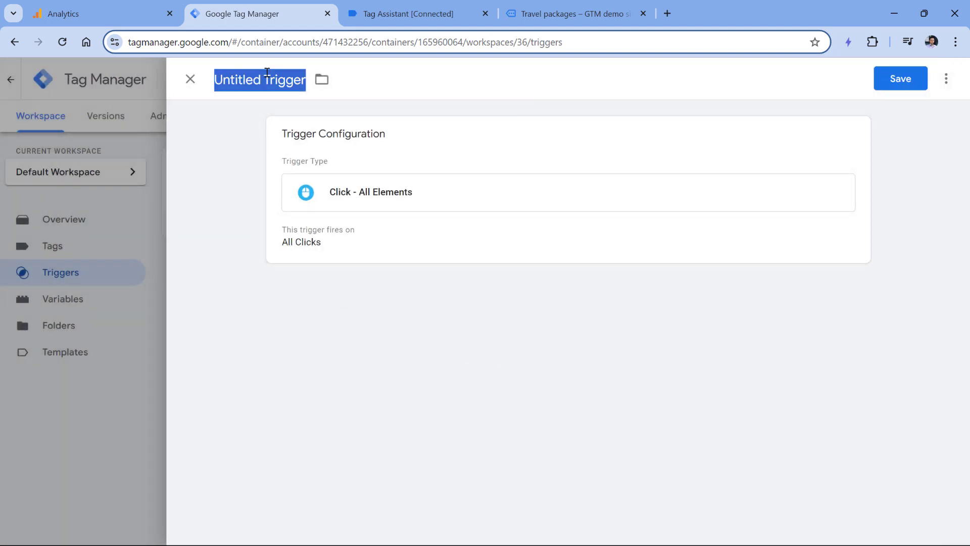
pyautogui.write('All clicks')
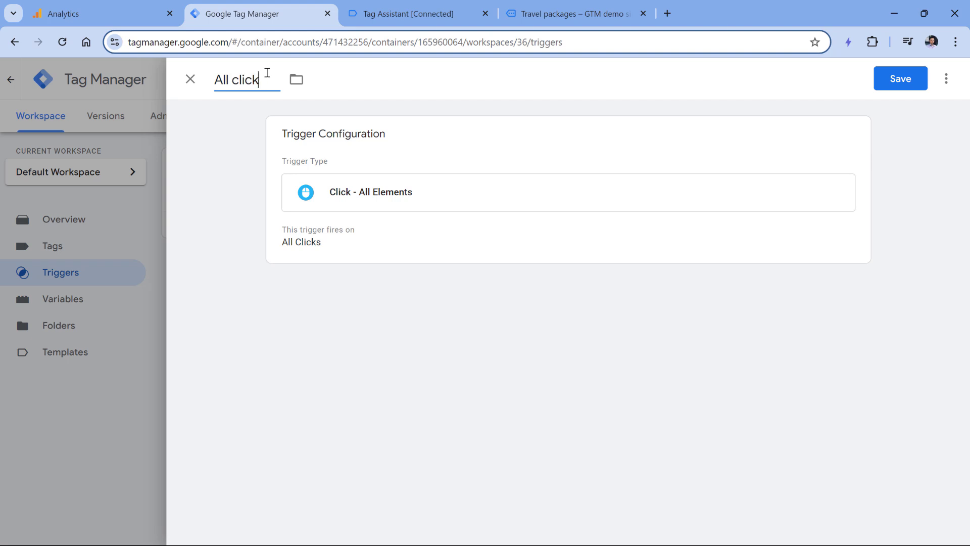
pyautogui.click(901, 79)
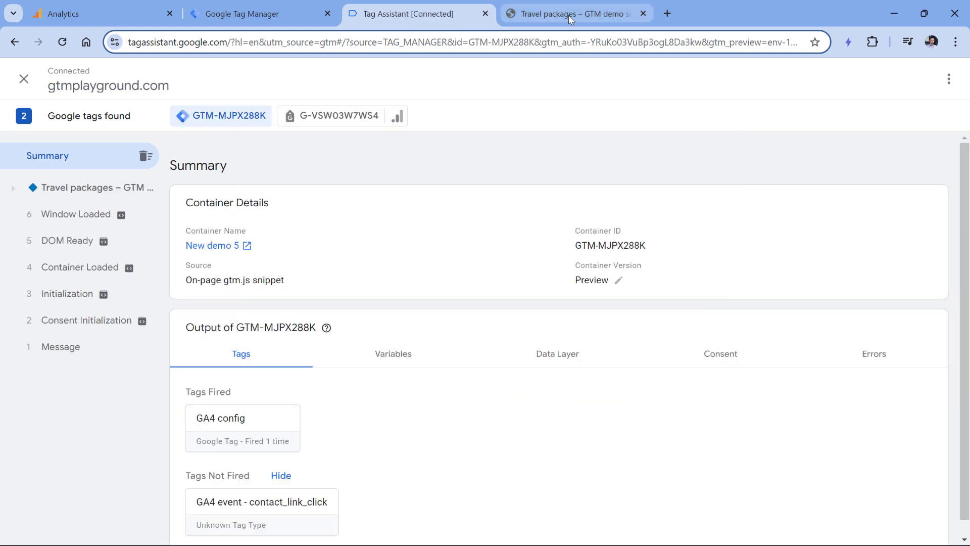
# On the previewed Travel packages page, activate the View This Offer buttons of Beach Paradise and Mountain Adventure to generate click events
pyautogui.click(568, 15)
pyautogui.scroll(-7, 384, 253)
pyautogui.scroll(-1, 400, 235)
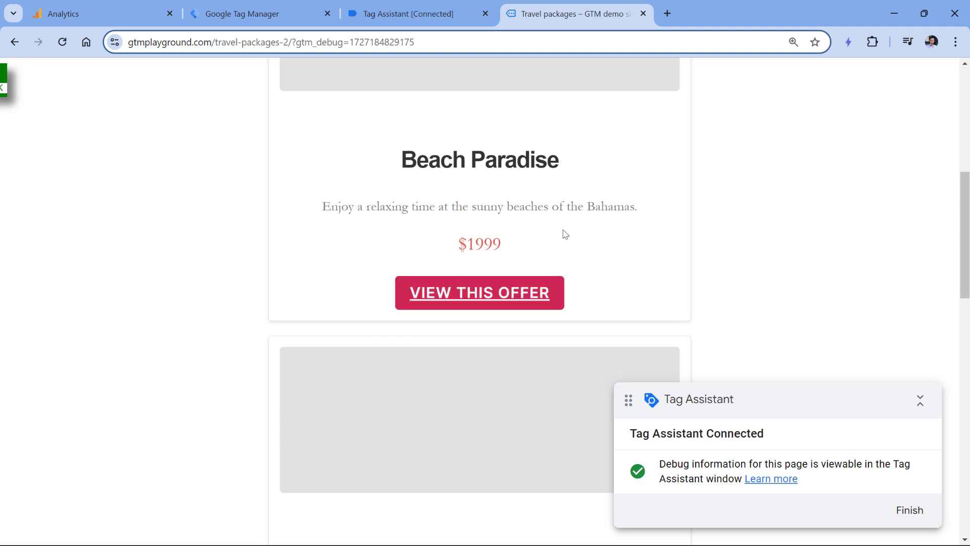
pyautogui.scroll(-5, 572, 232)
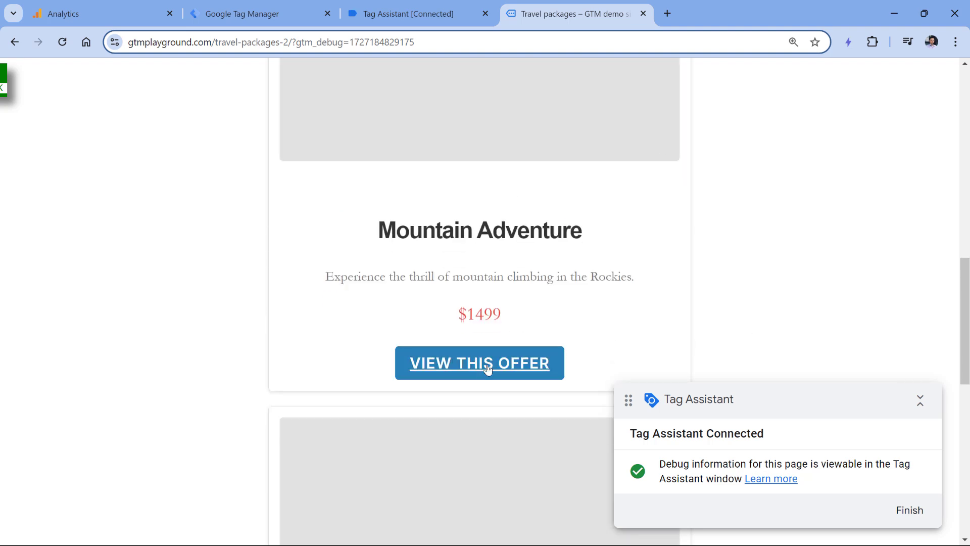
# Inspect the Click Classes and Click Text variables of Click event 7 in Tag Assistant
pyautogui.click(422, 14)
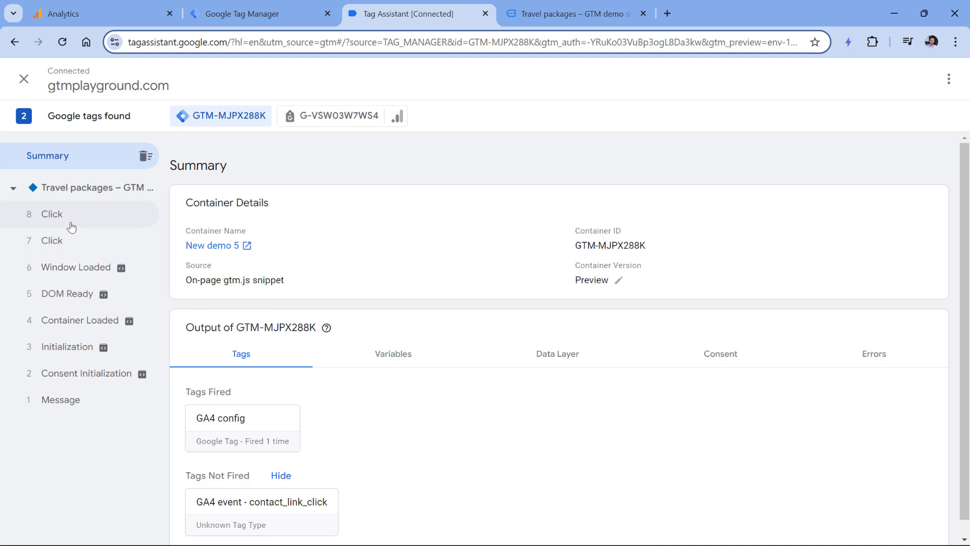
pyautogui.click(81, 246)
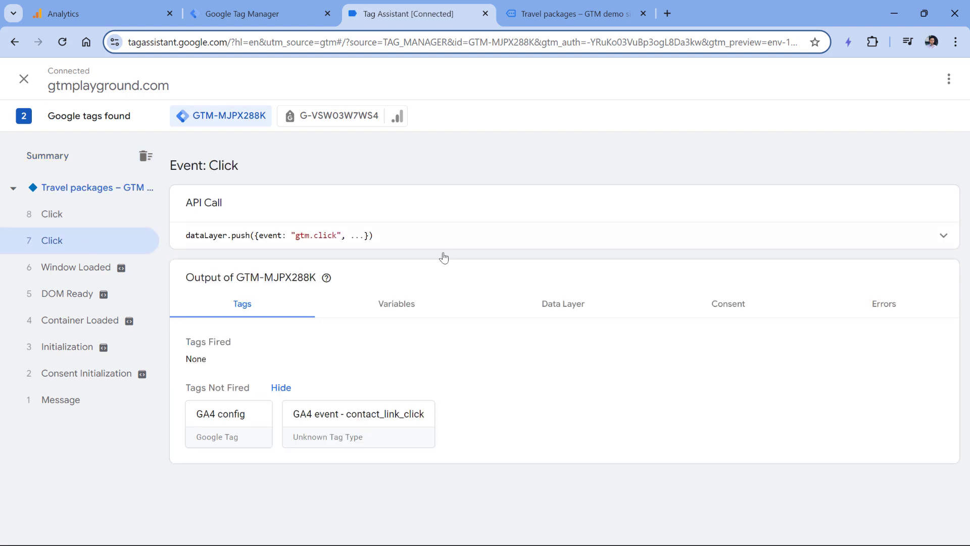
pyautogui.click(412, 304)
pyautogui.scroll(-1, 493, 239)
pyautogui.scroll(-1, 492, 239)
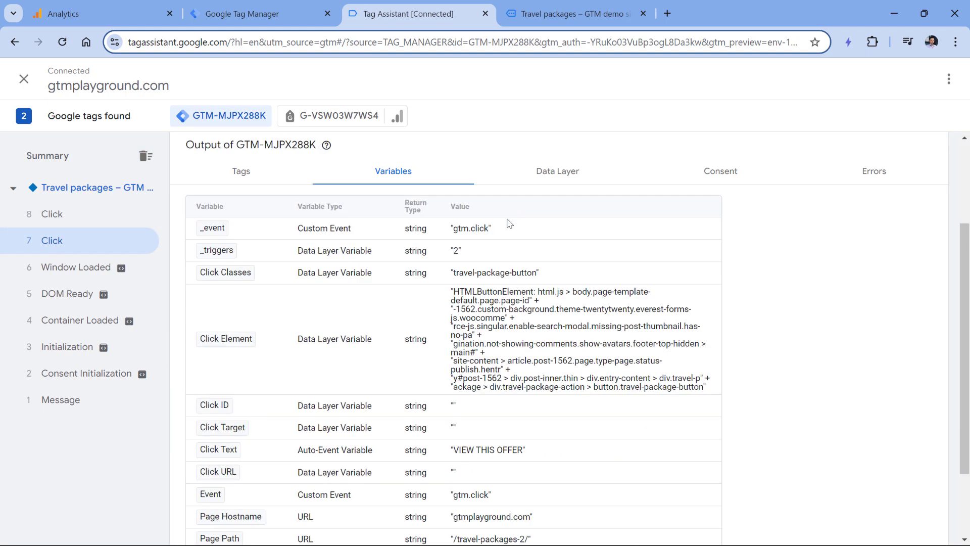
pyautogui.moveTo(454, 274); pyautogui.dragTo(537, 275)
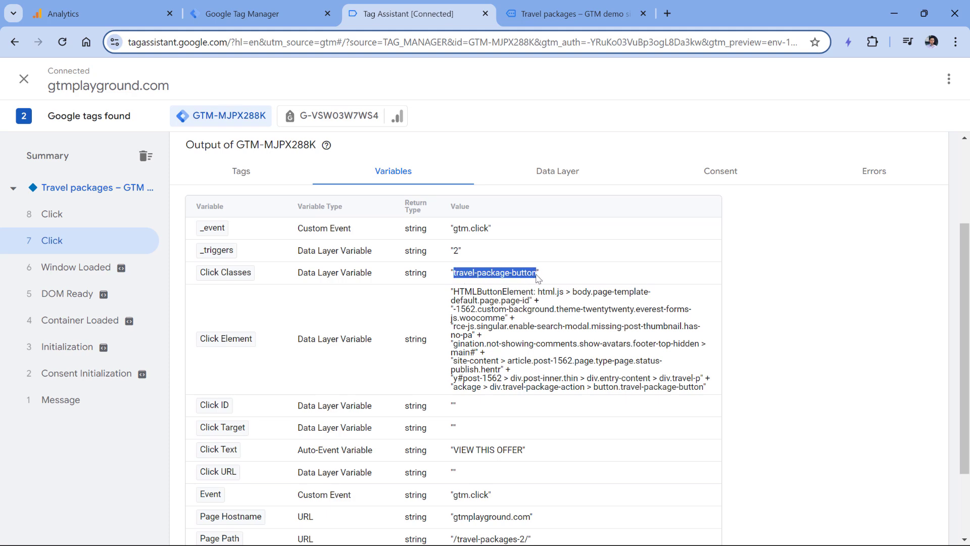
pyautogui.scroll(-2, 586, 258)
pyautogui.moveTo(454, 349); pyautogui.dragTo(525, 350)
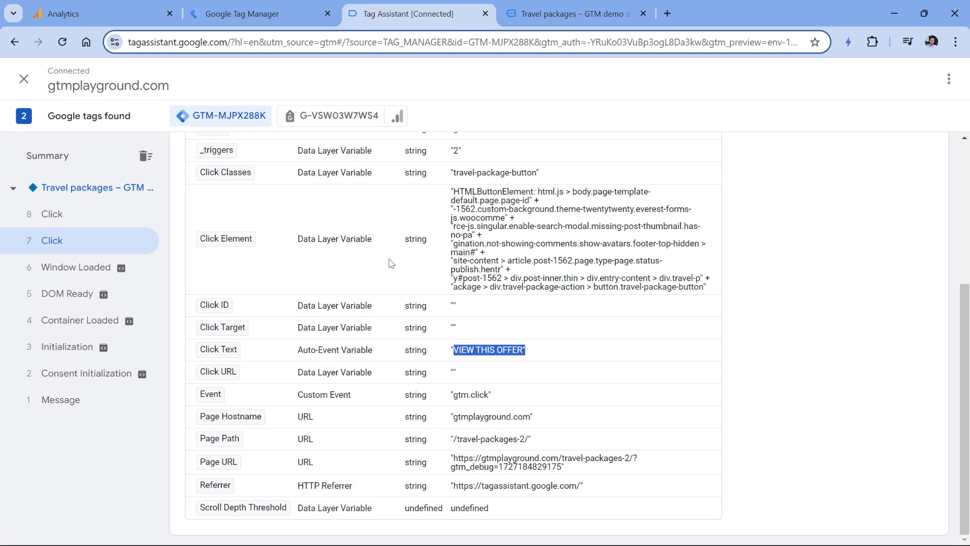
# Return to the Travel packages page and inspect the HTML of Beach Paradise's View This Offer button in the browser's developer tools
pyautogui.click(580, 13)
pyautogui.scroll(3, 507, 220)
pyautogui.scroll(5, 507, 220)
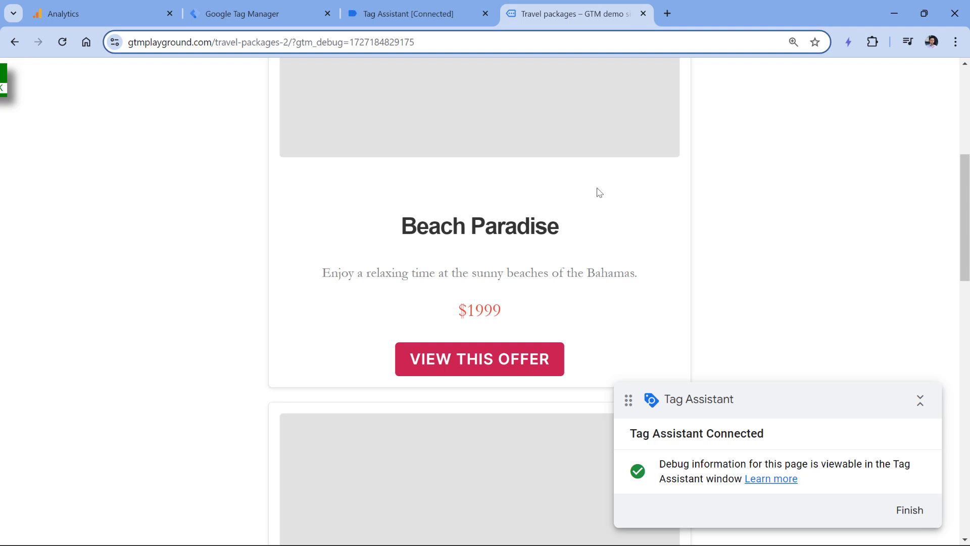
pyautogui.scroll(3, 600, 193)
pyautogui.scroll(-5, 601, 192)
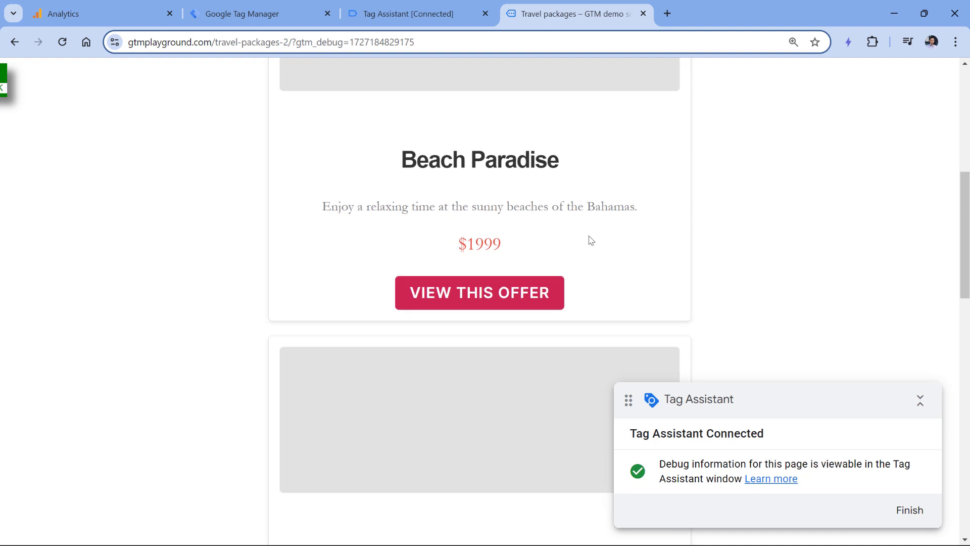
pyautogui.rightClick(479, 297)
pyautogui.scroll(-3, 518, 260)
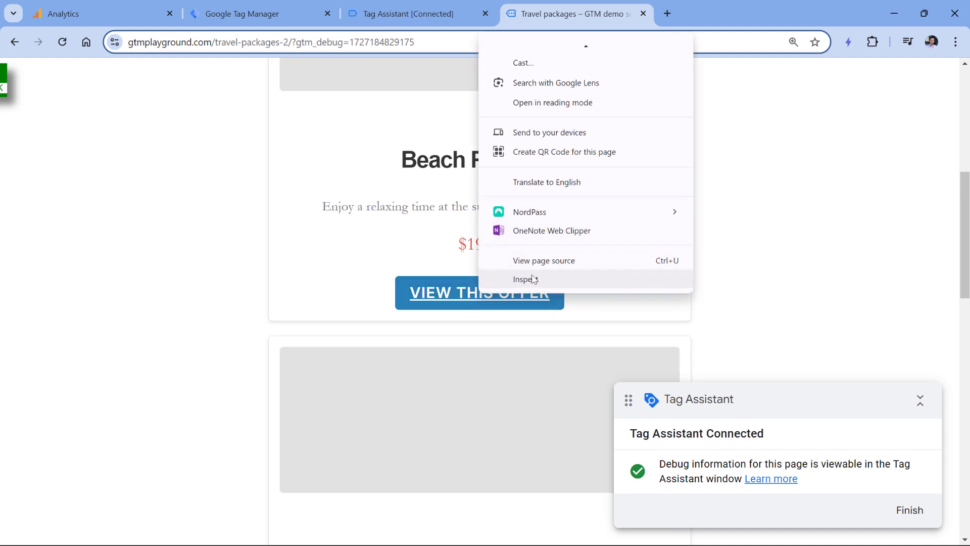
pyautogui.click(533, 279)
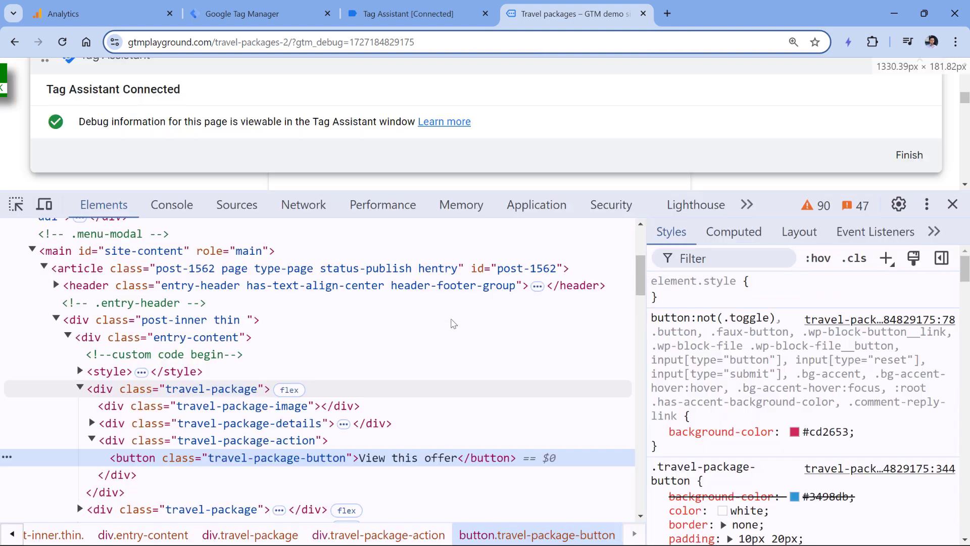
pyautogui.scroll(-1, 445, 298)
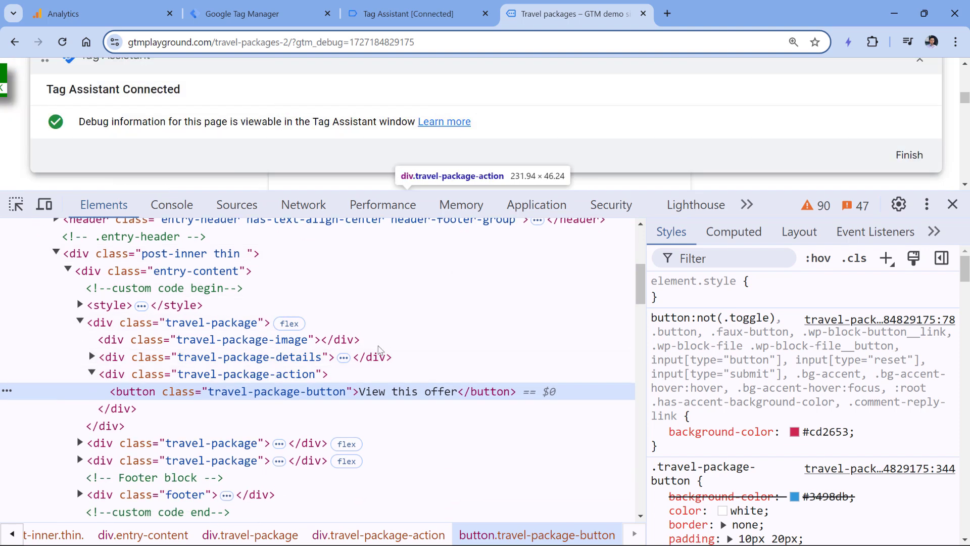
# Shrink the developer tools pane and move the collapsed Tag Assistant overlay up so it covers less of the package card
pyautogui.moveTo(776, 192); pyautogui.dragTo(777, 288)
pyautogui.click(771, 155)
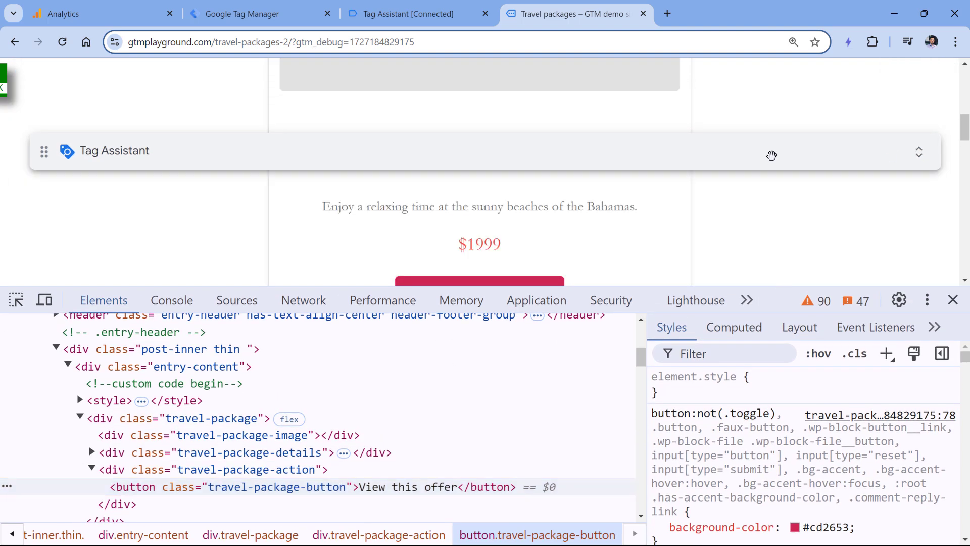
pyautogui.moveTo(772, 156); pyautogui.dragTo(766, 79)
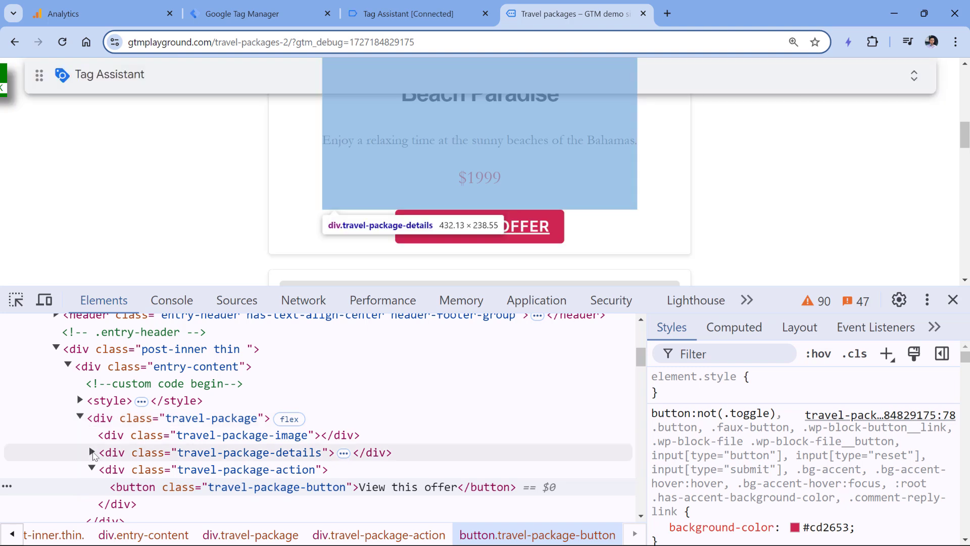
# Expand the travel-package-details div and examine how the h2 package title relates to the travel-package-button in the element tree
pyautogui.click(92, 453)
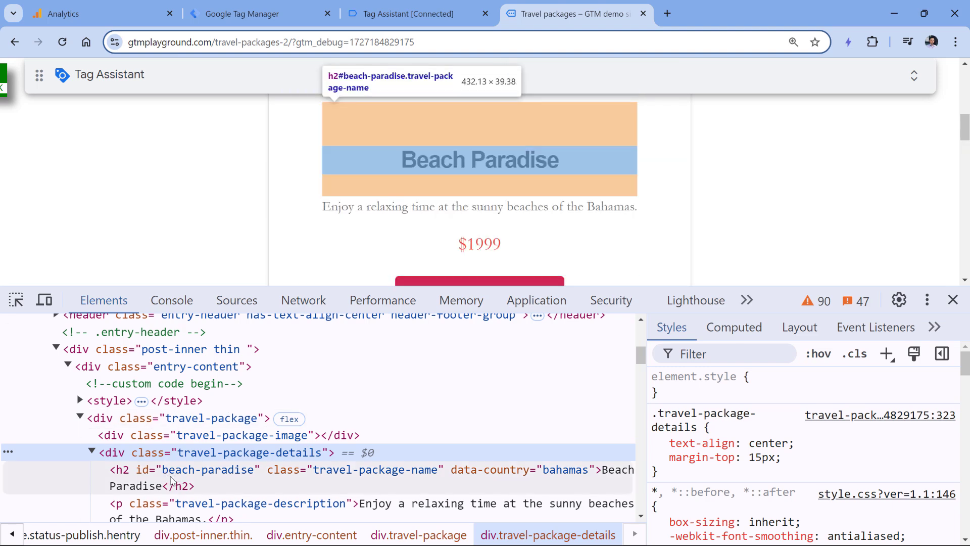
pyautogui.scroll(-3, 172, 480)
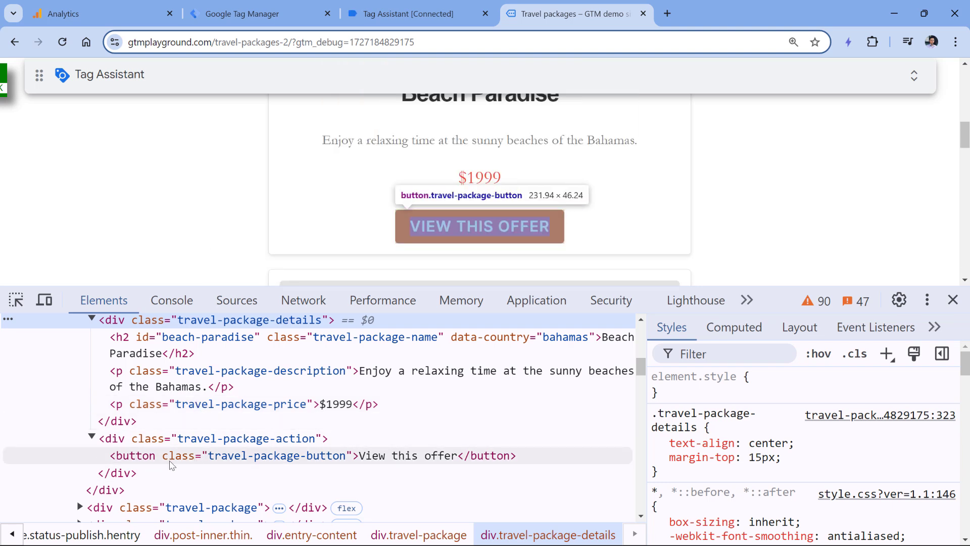
pyautogui.scroll(2, 132, 442)
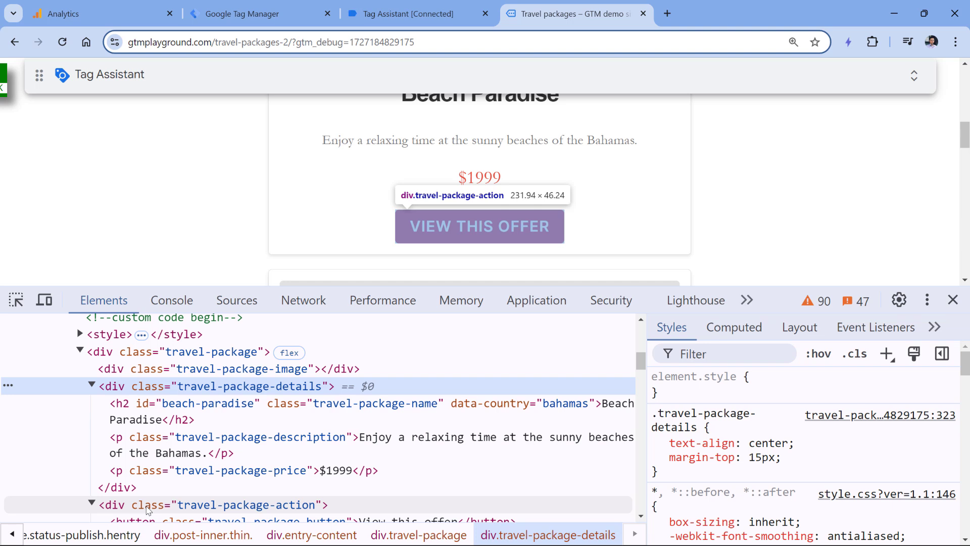
pyautogui.scroll(-2, 152, 467)
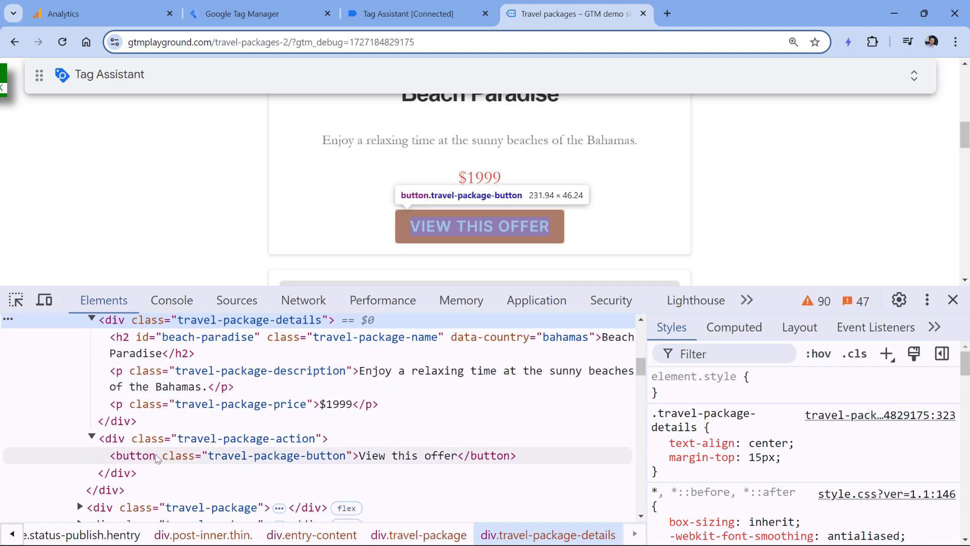
pyautogui.scroll(2, 127, 485)
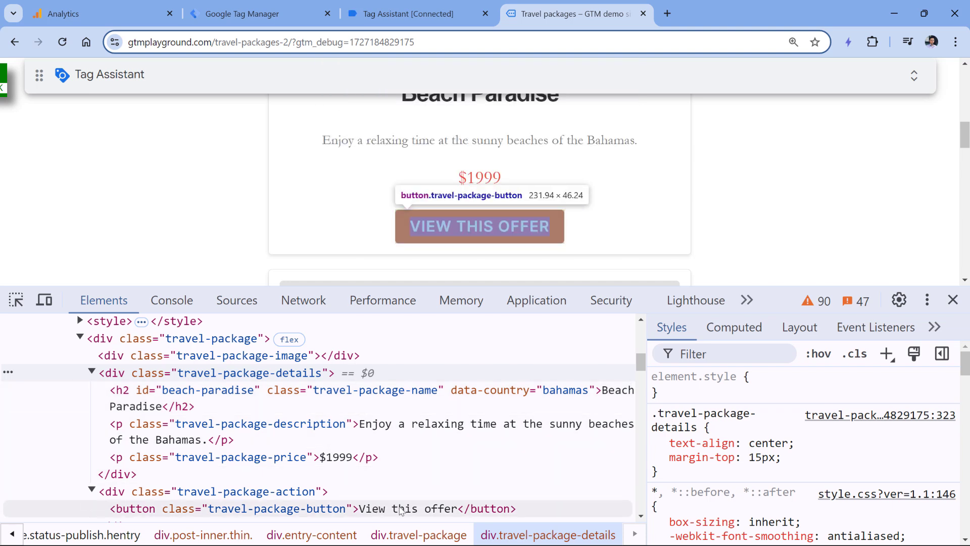
pyautogui.scroll(-1, 338, 449)
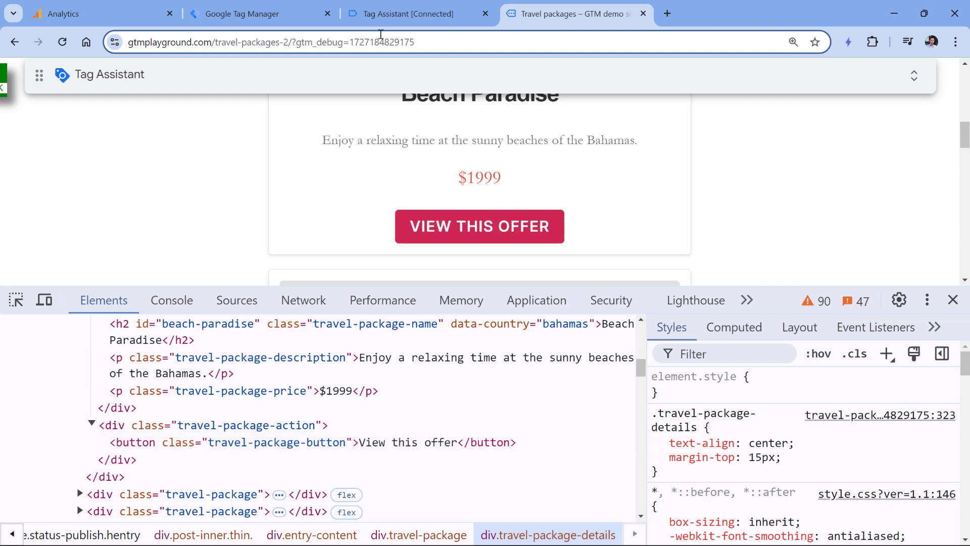
# Examine Click event 7's Click Element value in Tag Assistant and the travel-package div and h2 title in the Travel packages page's element tree
pyautogui.click(392, 14)
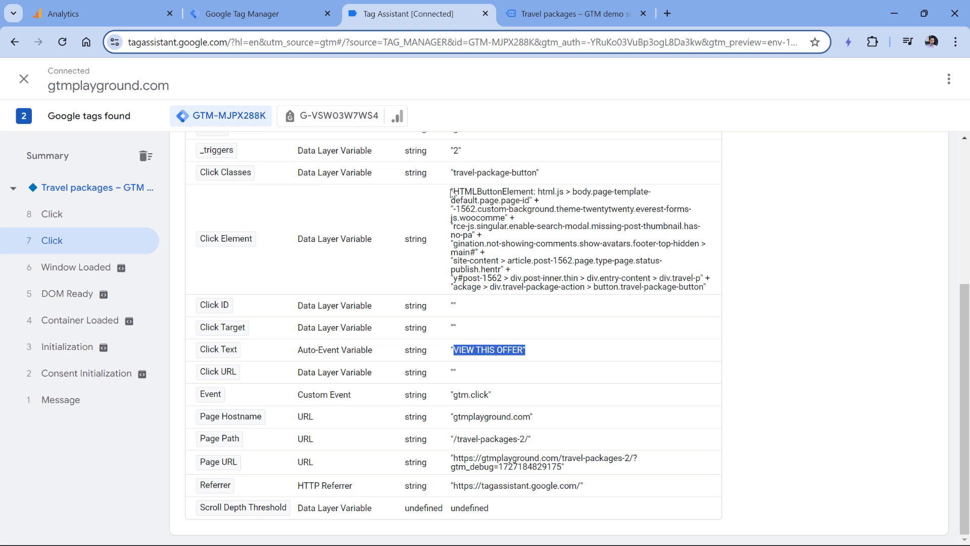
pyautogui.moveTo(452, 193); pyautogui.dragTo(718, 289)
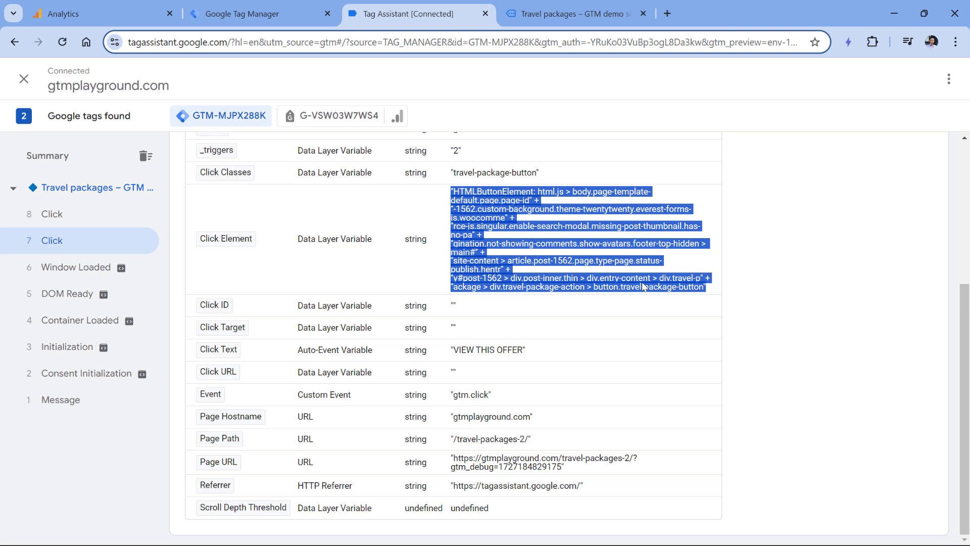
pyautogui.hotkey('ctrl', 'Tab')
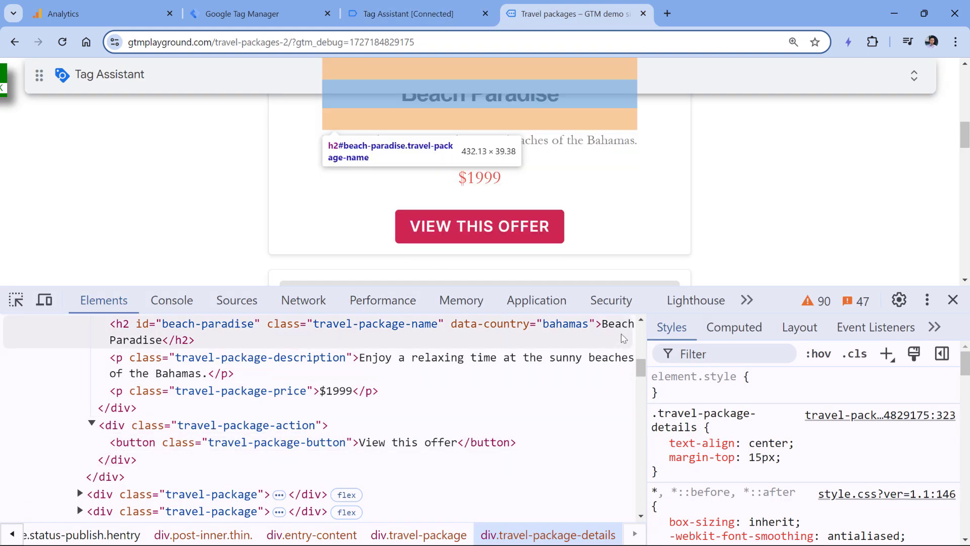
pyautogui.scroll(1, 152, 353)
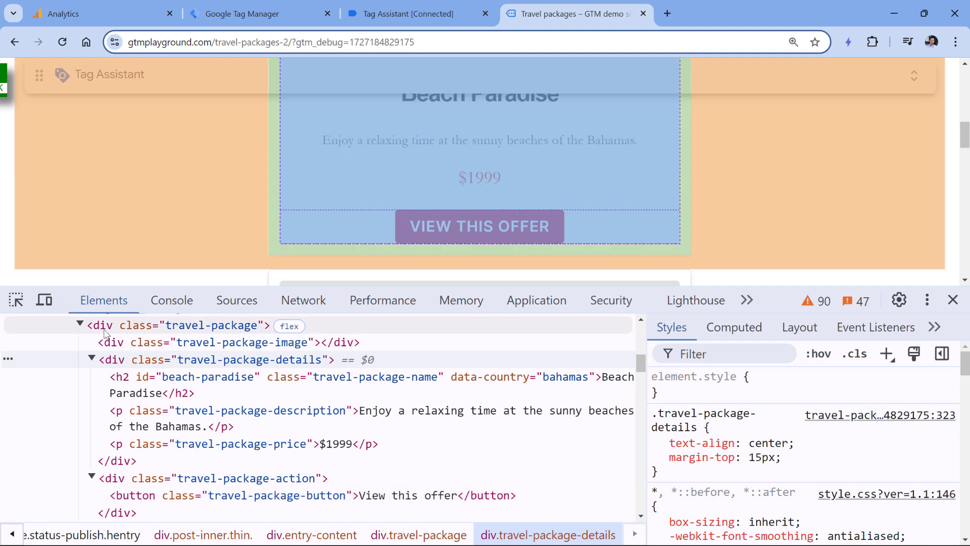
pyautogui.click(107, 329)
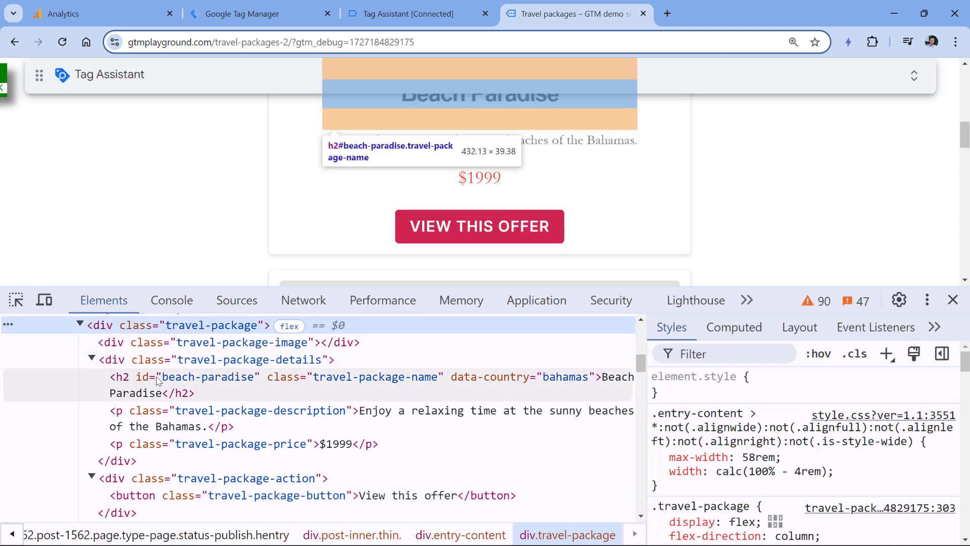
pyautogui.click(160, 382)
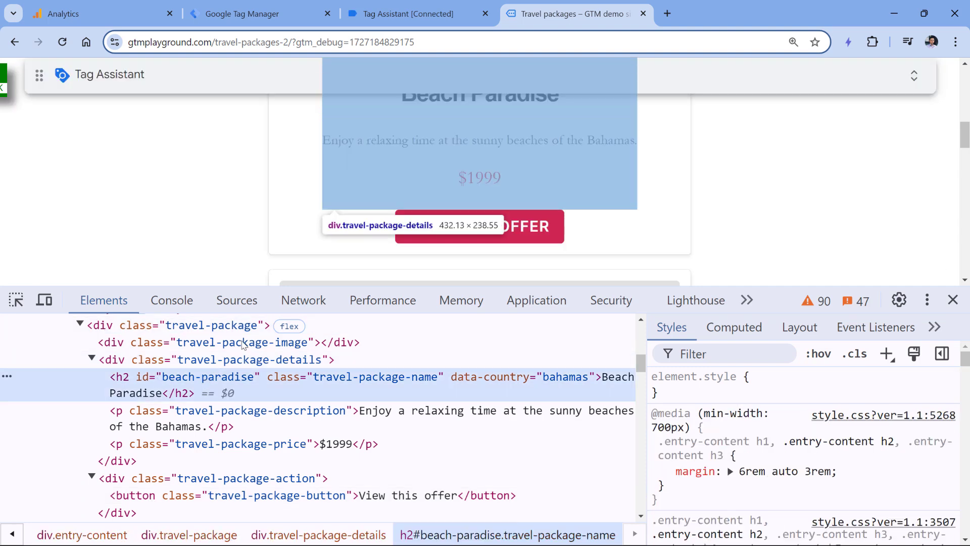
# Switch to Google Tag Manager and create a new user-defined variable of type Custom JavaScript
pyautogui.moveTo(263, 13)
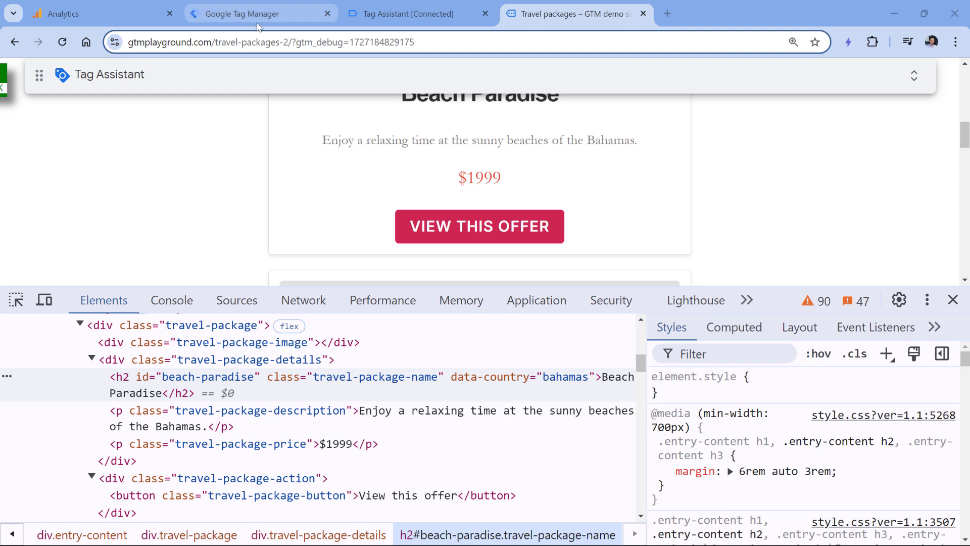
pyautogui.click(256, 16)
pyautogui.click(61, 299)
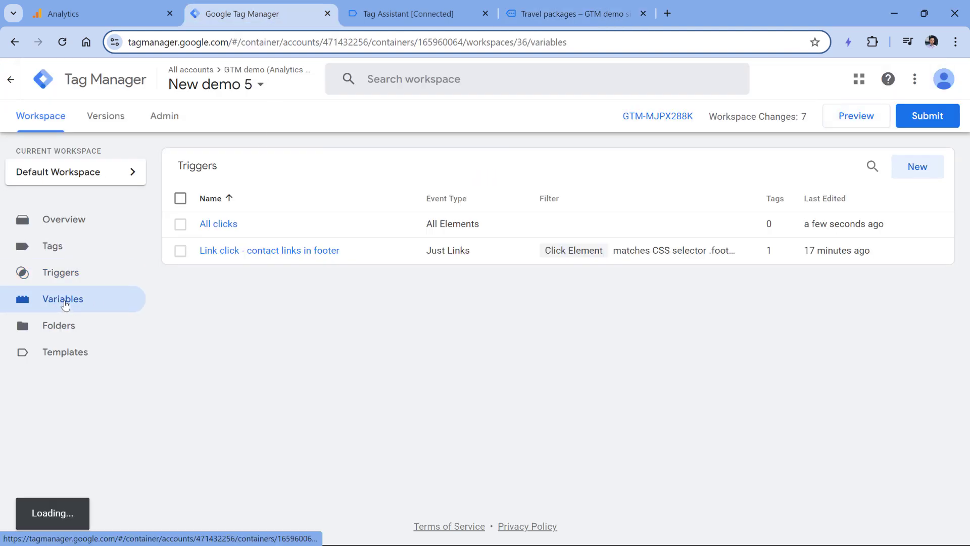
pyautogui.scroll(-3, 294, 273)
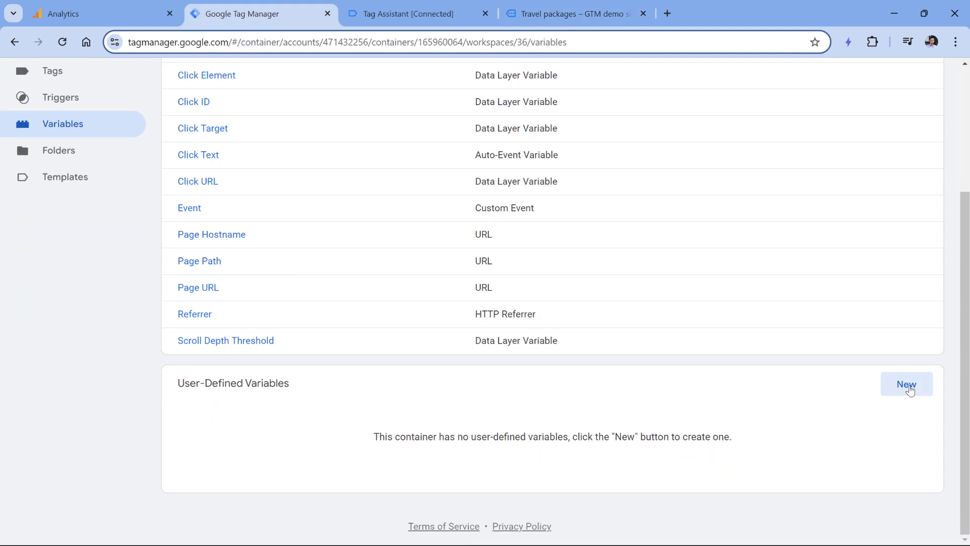
pyautogui.click(905, 386)
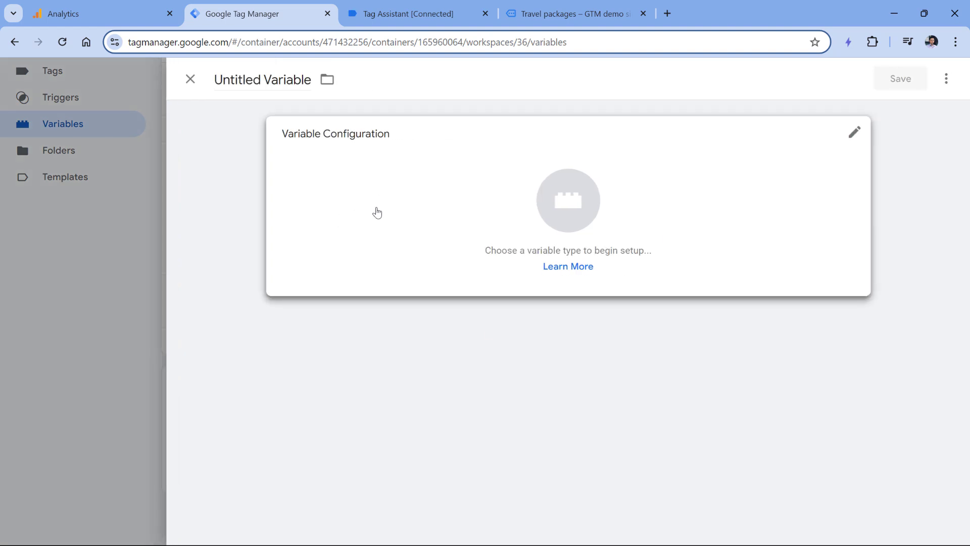
pyautogui.click(374, 210)
pyautogui.click(656, 353)
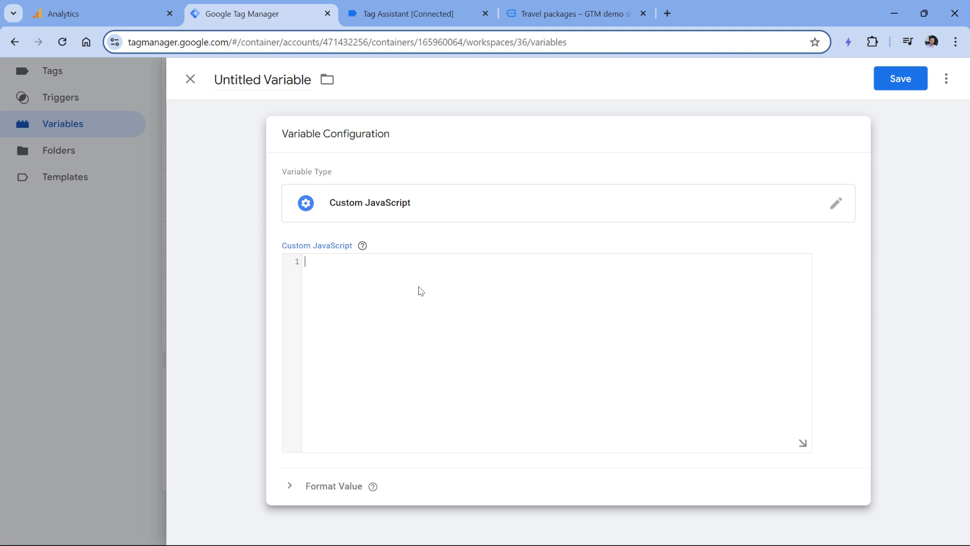
# Write an anonymous function containing a return statement in the Custom JavaScript code, leaving blank lines above the return
pyautogui.write('function(){')
pyautogui.press('Return')
pyautogui.press('Return')
pyautogui.write('return')
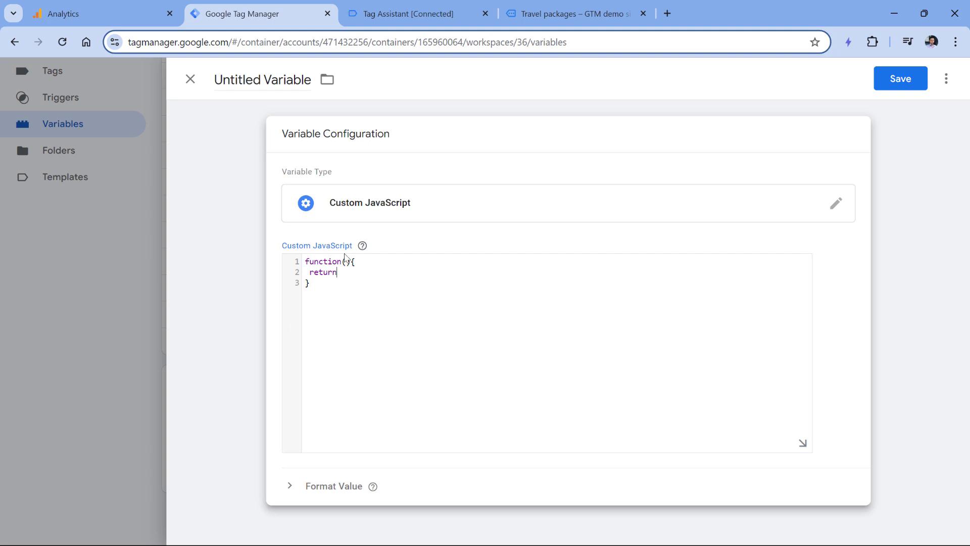
pyautogui.hotkey('ctrl', '+')
pyautogui.hotkey('ctrl', '+')
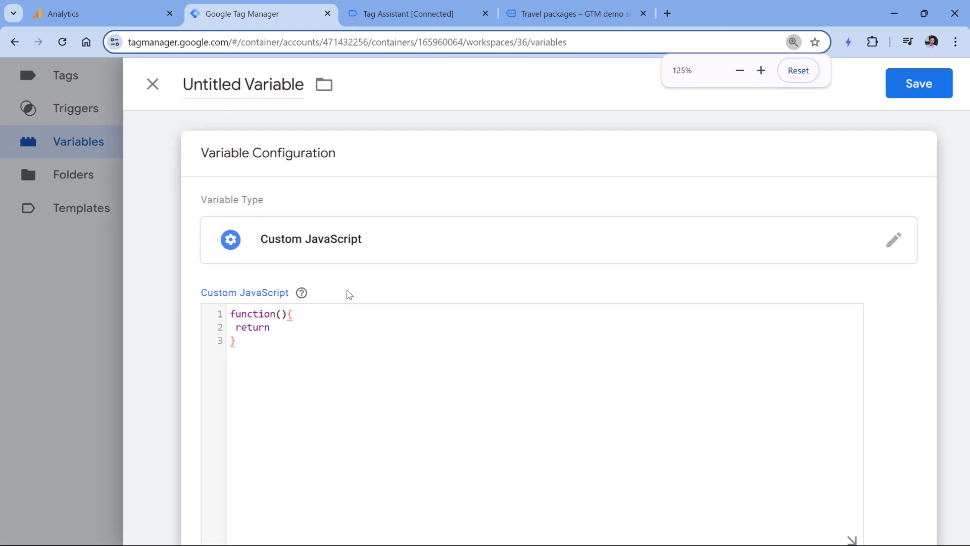
pyautogui.click(336, 312)
pyautogui.press('Return')
pyautogui.press('Return')
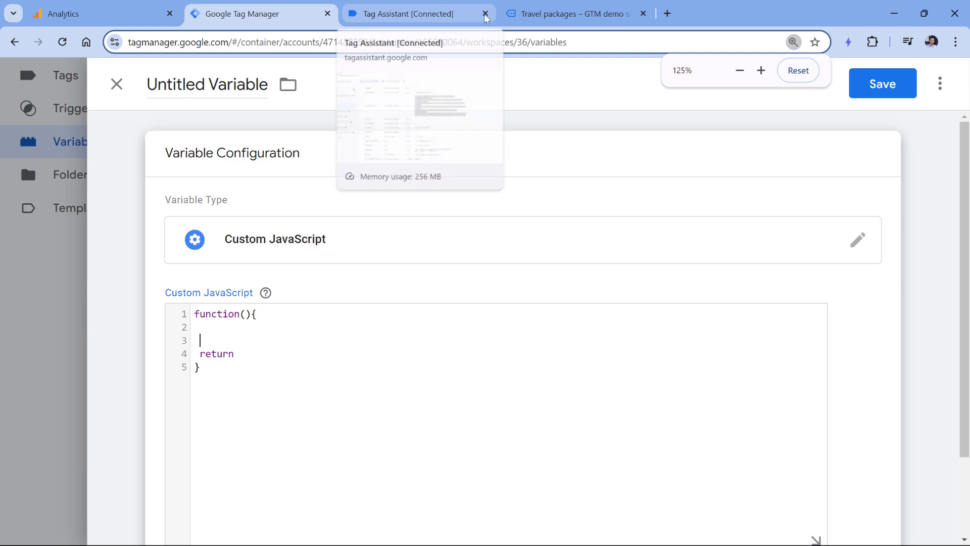
# Recheck the offer button's HTML and the Click Element value, and declare clickedButton in the variable's function as {{Click Element}}
pyautogui.click(561, 14)
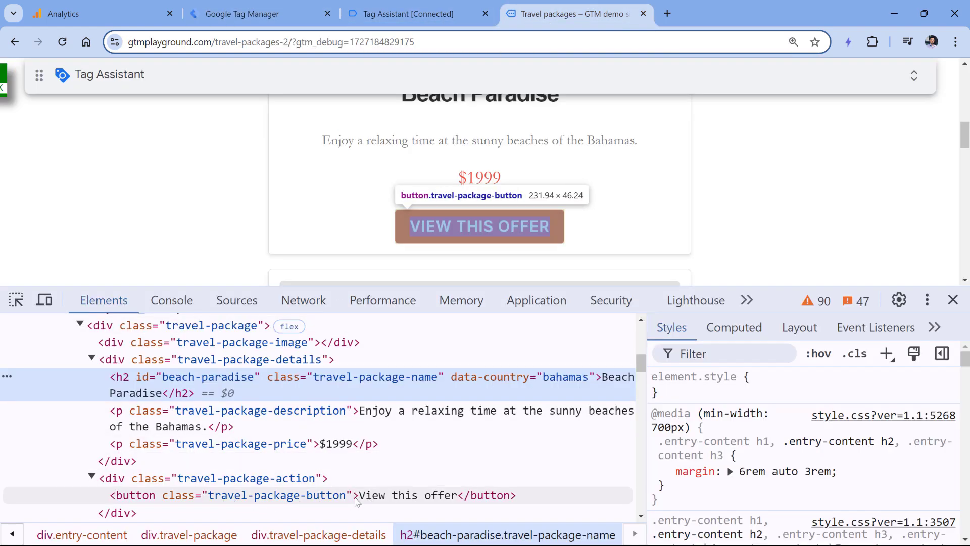
pyautogui.click(426, 24)
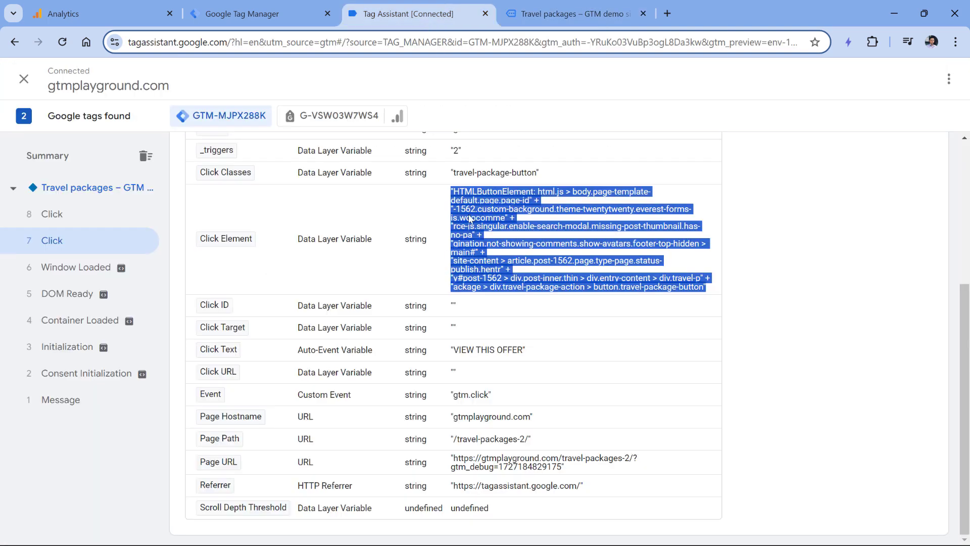
pyautogui.click(281, 20)
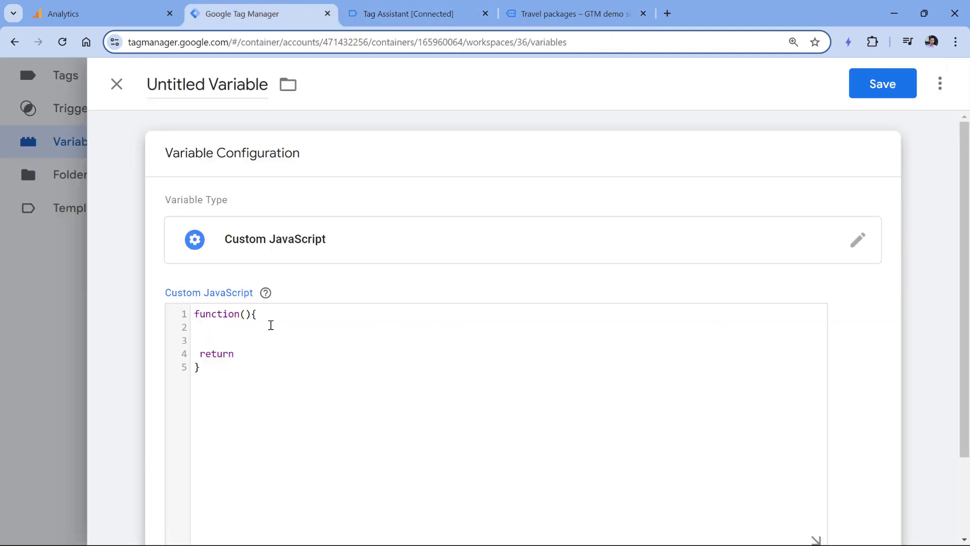
pyautogui.write('var clickedButton = ')
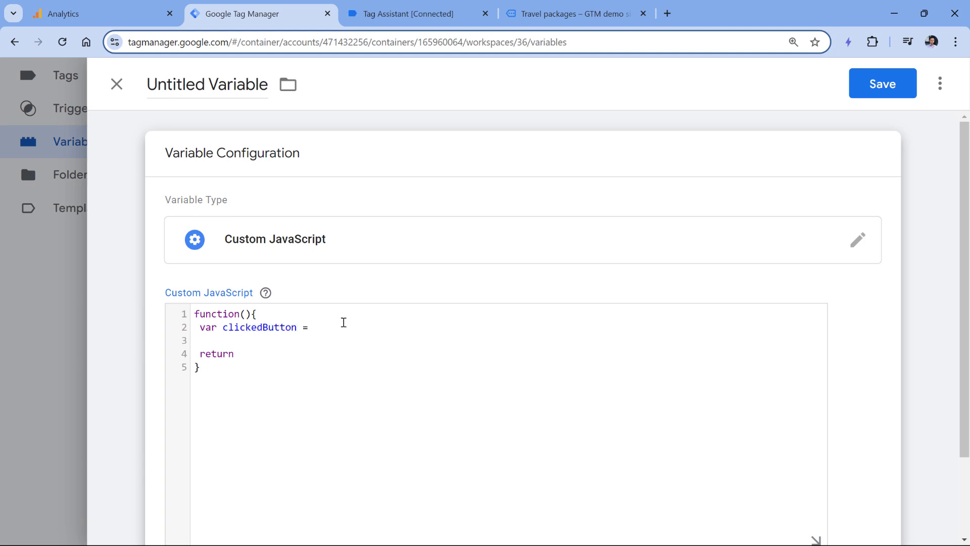
pyautogui.write('{{click')
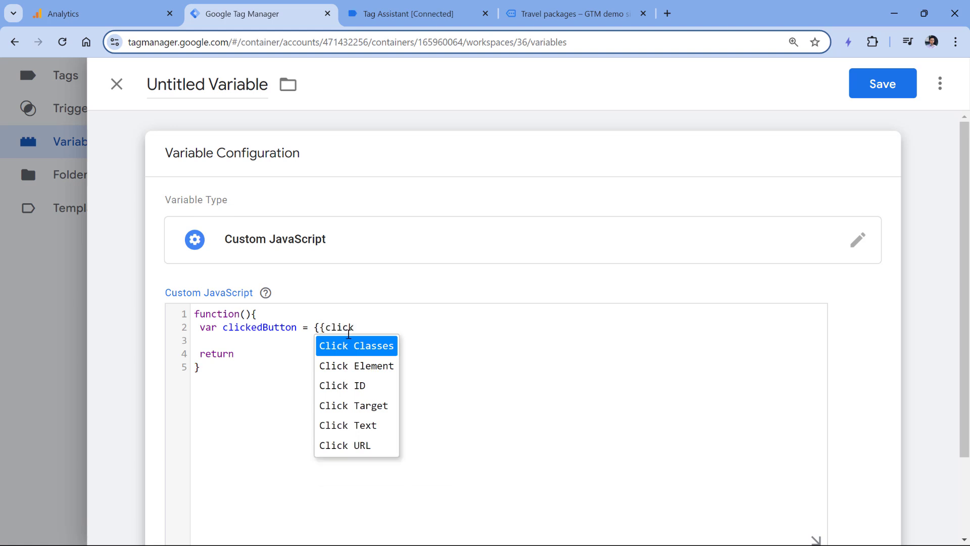
pyautogui.click(354, 365)
pyautogui.write('{')
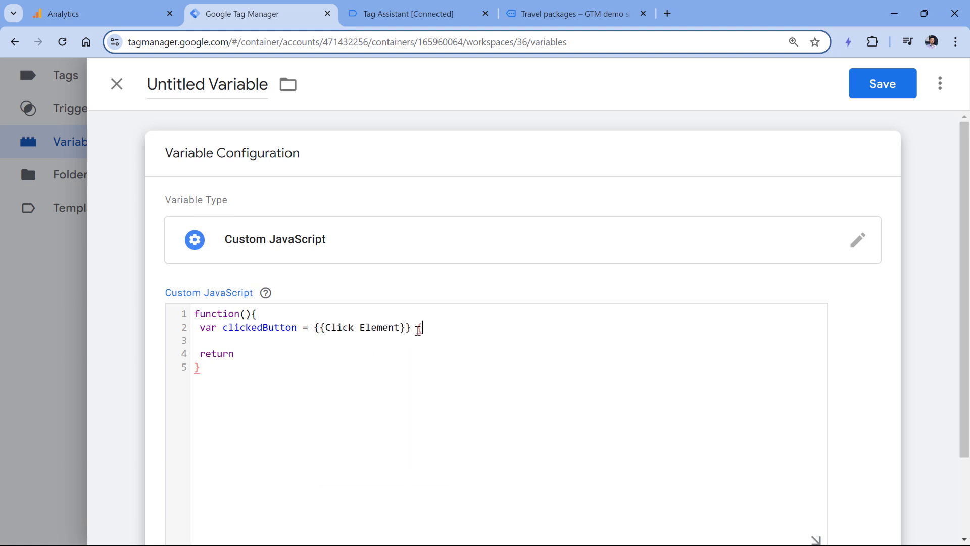
pyautogui.write('{')
pyautogui.scroll(-2, 494, 373)
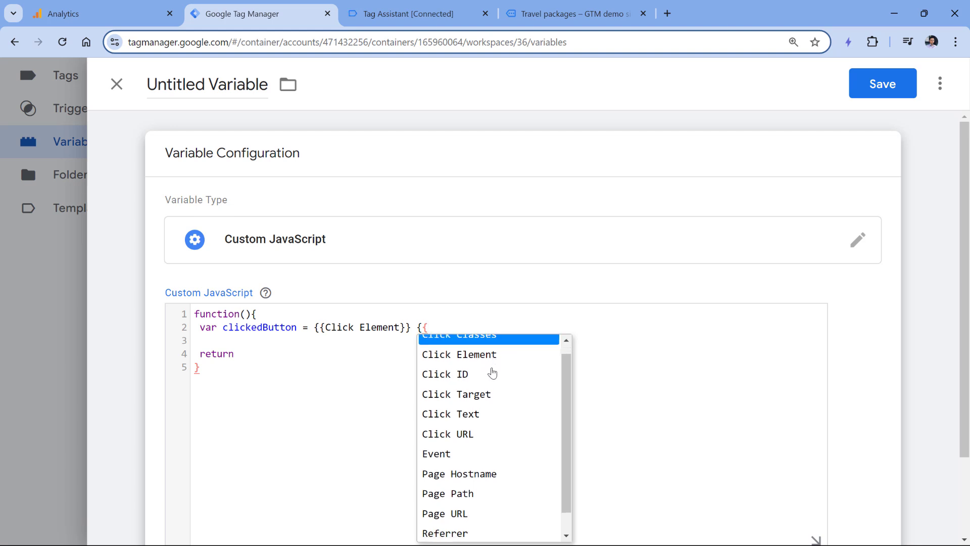
pyautogui.scroll(2, 504, 361)
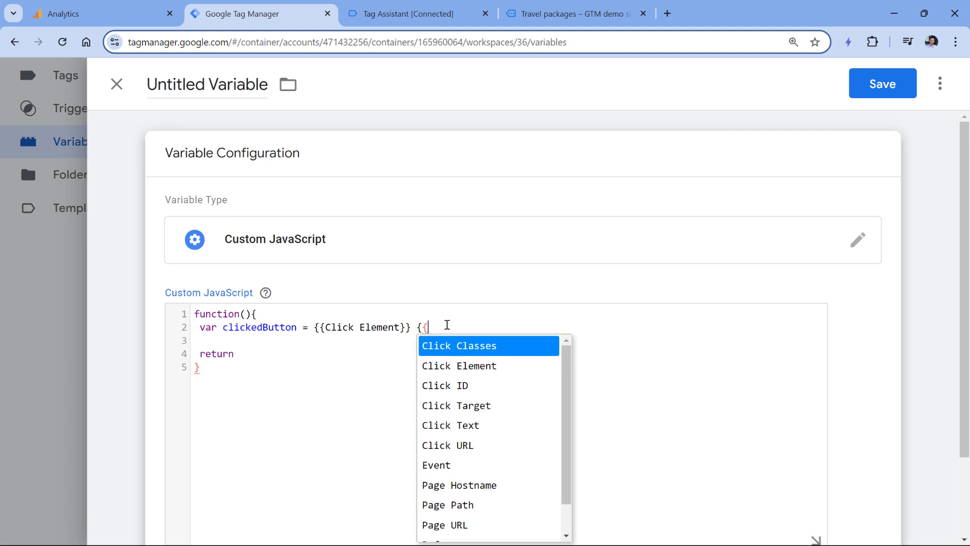
pyautogui.press('BackSpace')
pyautogui.press('BackSpace')
pyautogui.press('BackSpace')
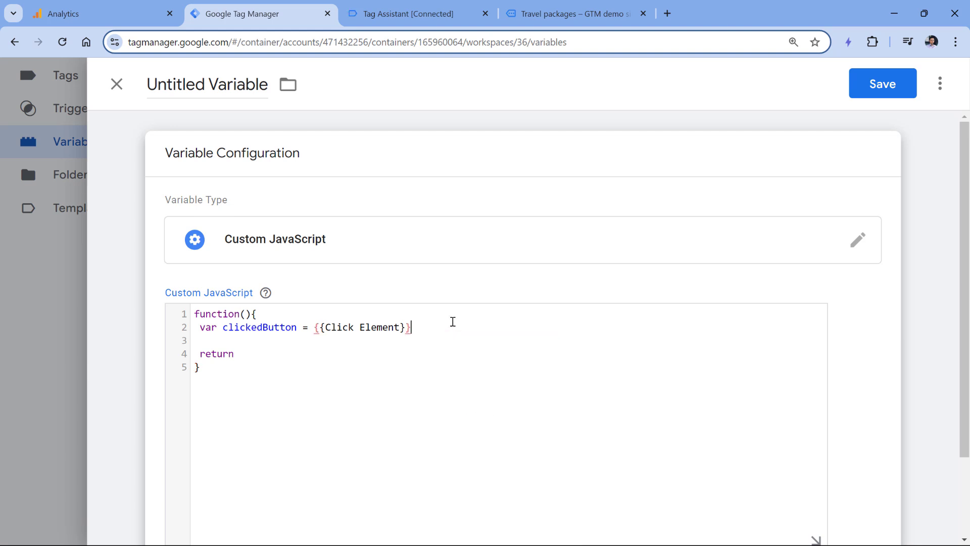
# Highlight the {{Click Element}} reference and the clickedButton name, and place the cursor on the blank line below them
pyautogui.moveTo(411, 326); pyautogui.dragTo(314, 327)
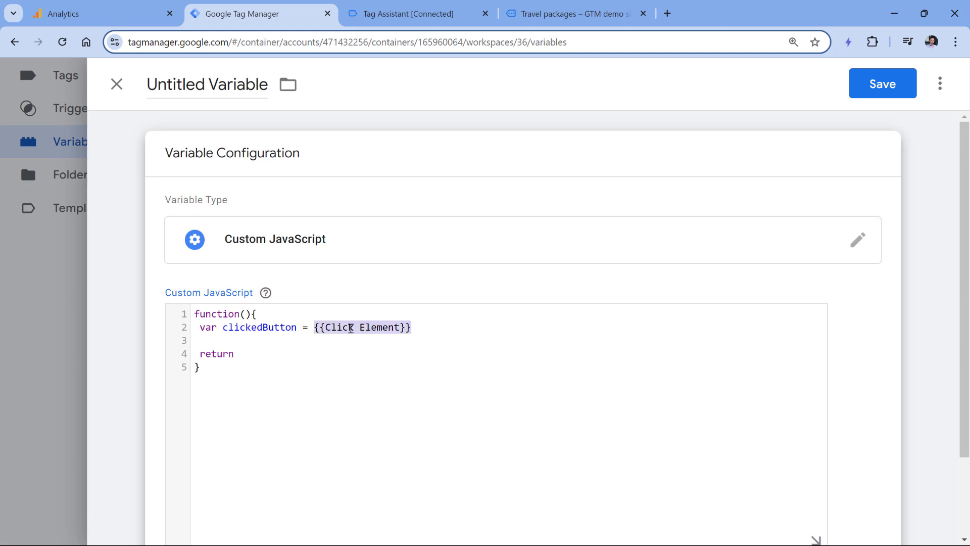
pyautogui.click(263, 328)
pyautogui.doubleClick(264, 330)
pyautogui.click(266, 339)
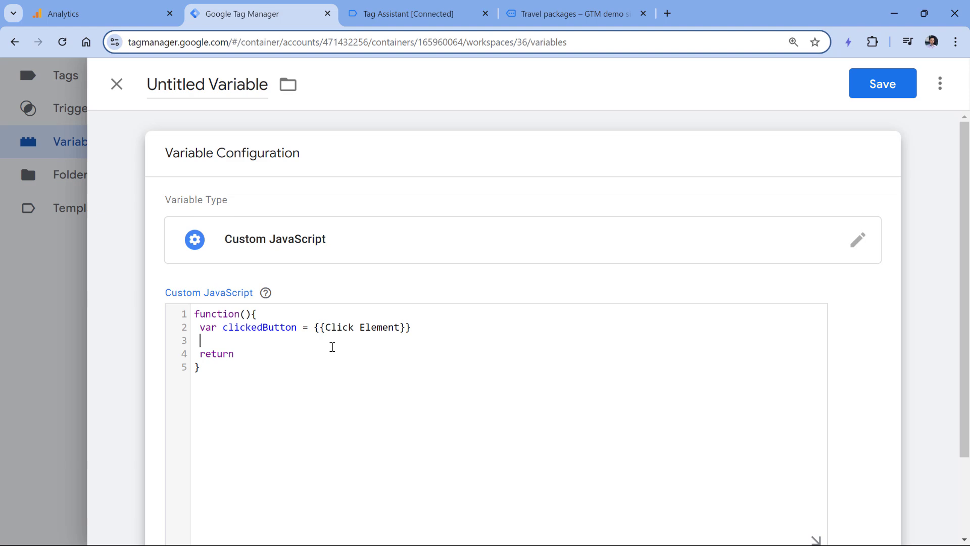
# Return to the Travel packages page, select Beach Paradise's travel-package-button in the element tree, and collapse the travel-package-details div
pyautogui.hotkey('ctrl', 'Tab')
pyautogui.hotkey('ctrl', 'Tab')
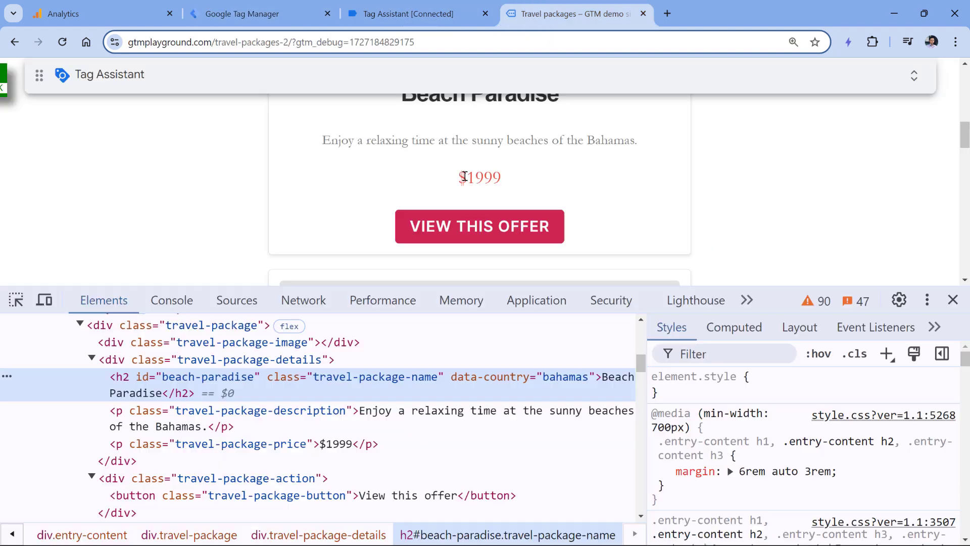
pyautogui.scroll(-2, 167, 364)
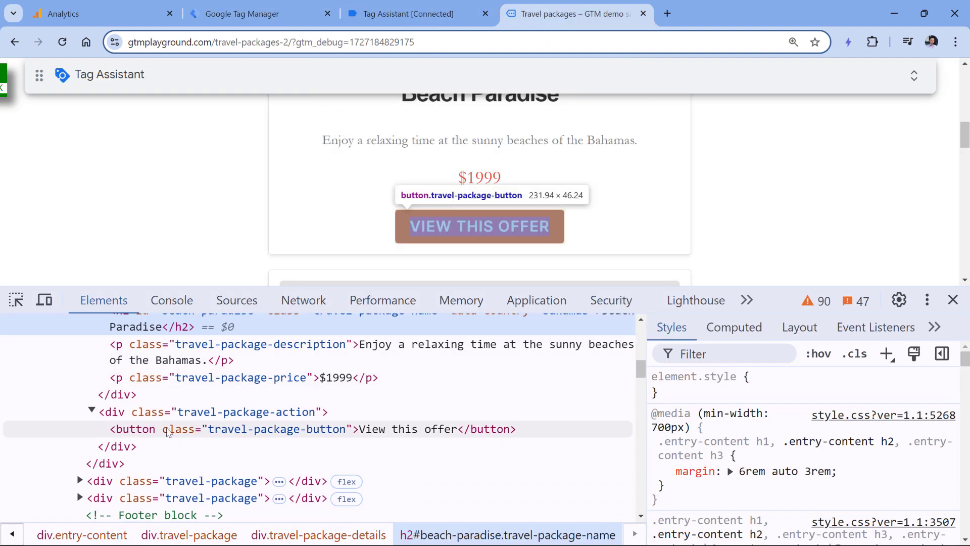
pyautogui.click(199, 430)
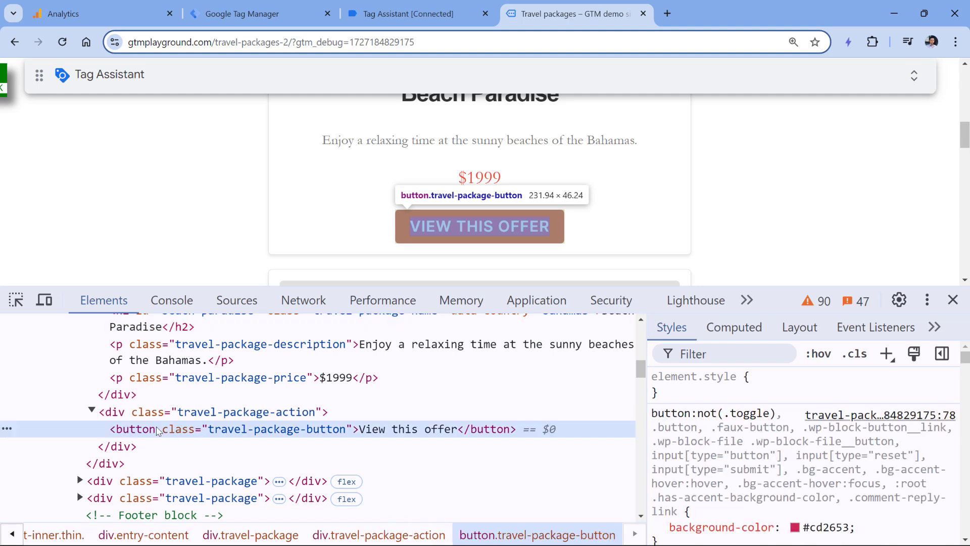
pyautogui.scroll(3, 91, 342)
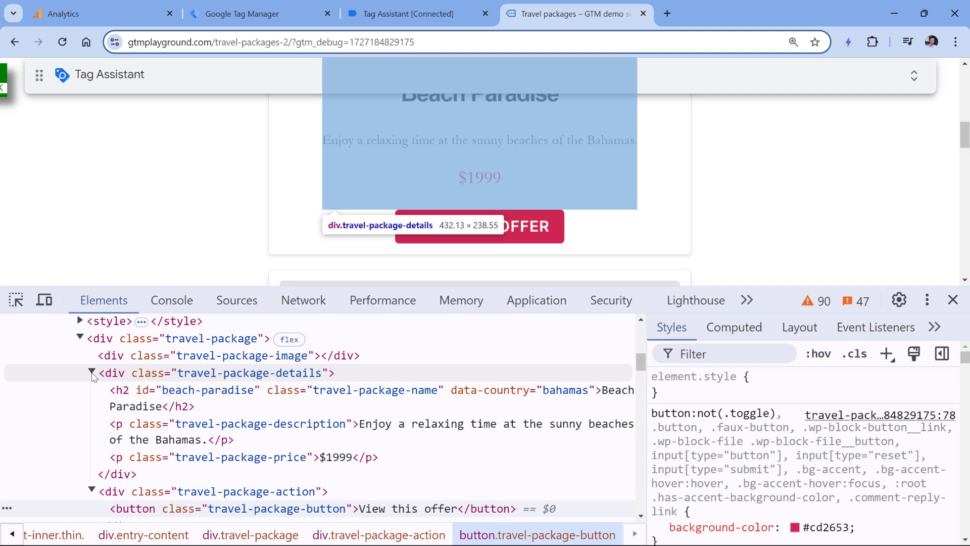
pyautogui.click(92, 373)
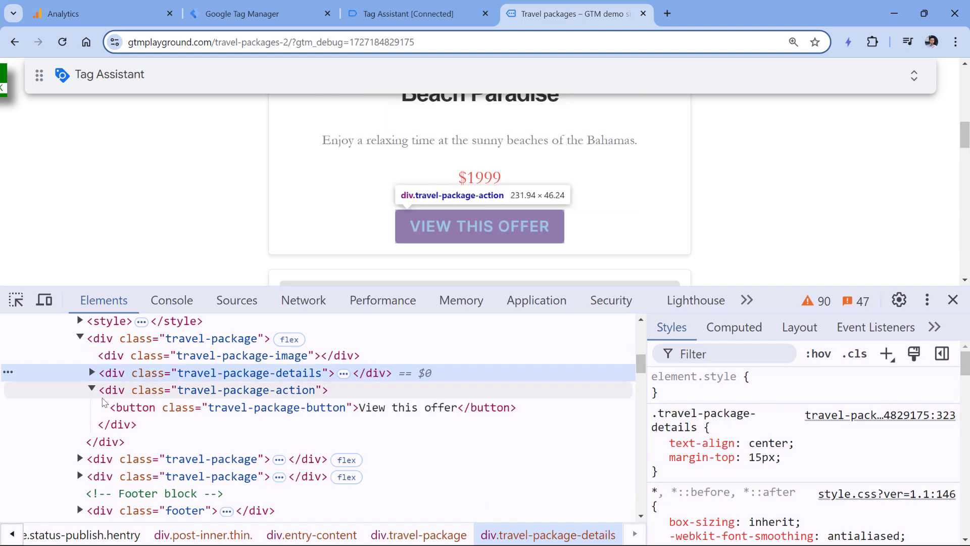
# Trace the Beach Paradise offer button's ancestors in the element tree, from travel-package-button through travel-package-action up to the travel-package div
pyautogui.click(149, 409)
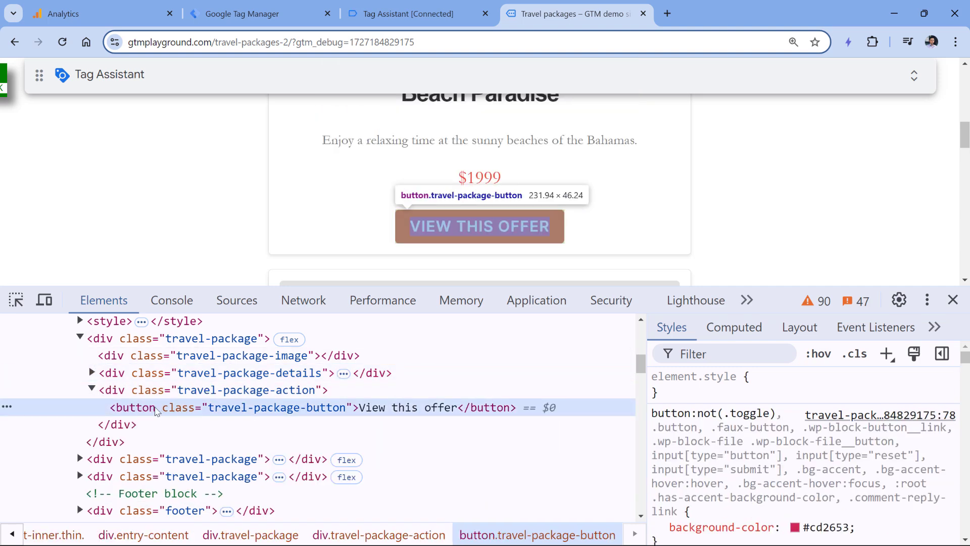
pyautogui.click(116, 392)
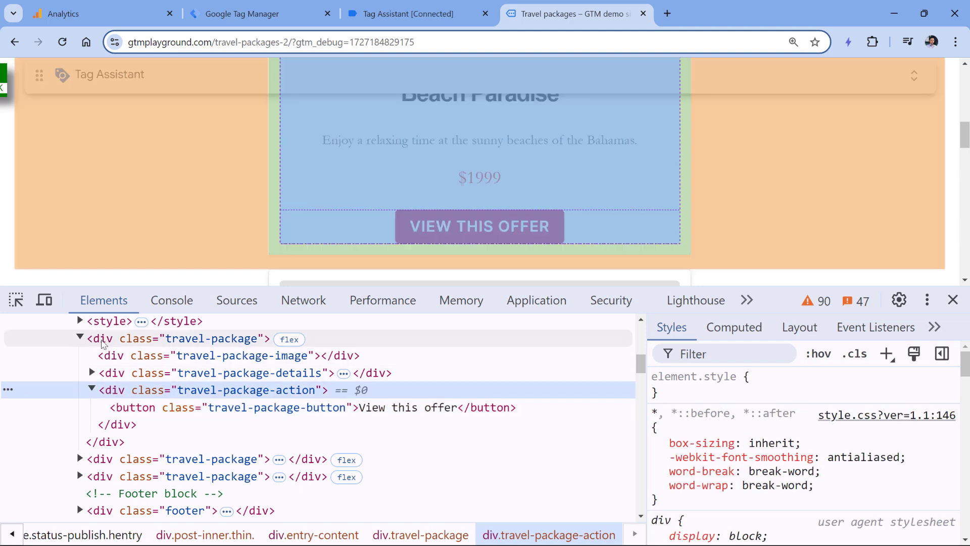
pyautogui.click(103, 343)
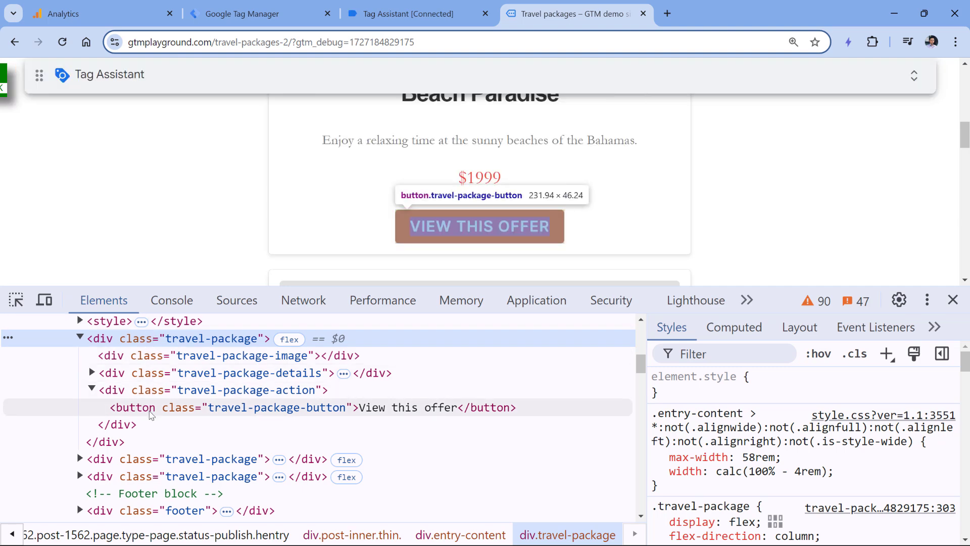
pyautogui.click(151, 411)
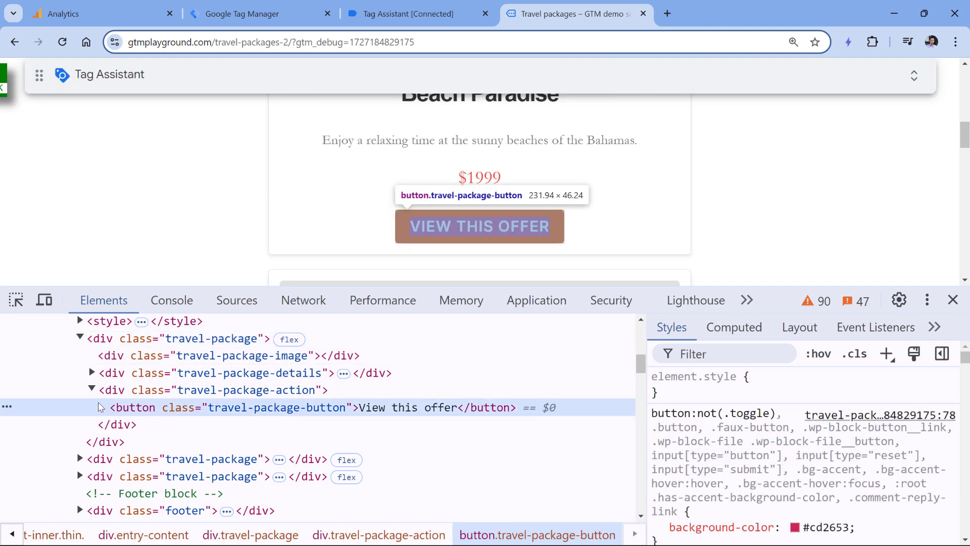
pyautogui.click(123, 394)
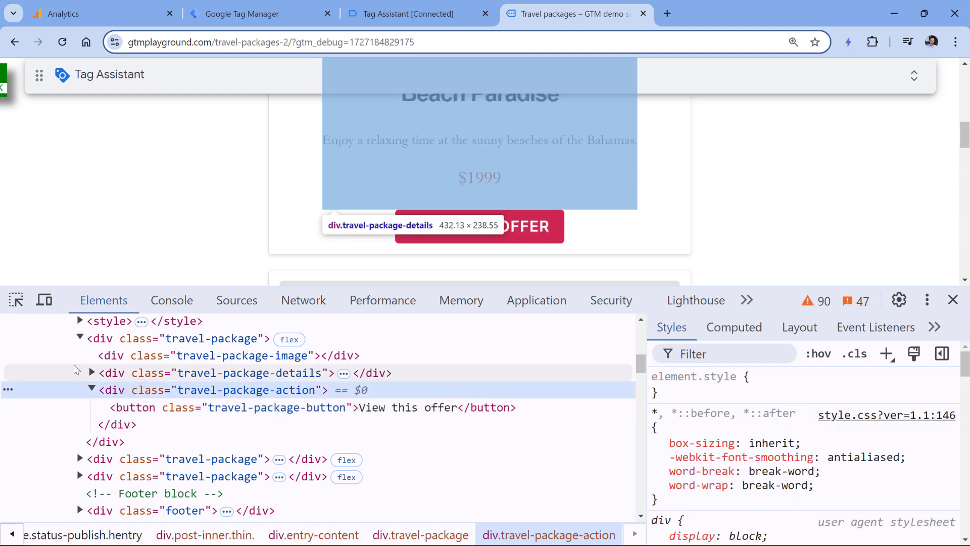
pyautogui.click(108, 339)
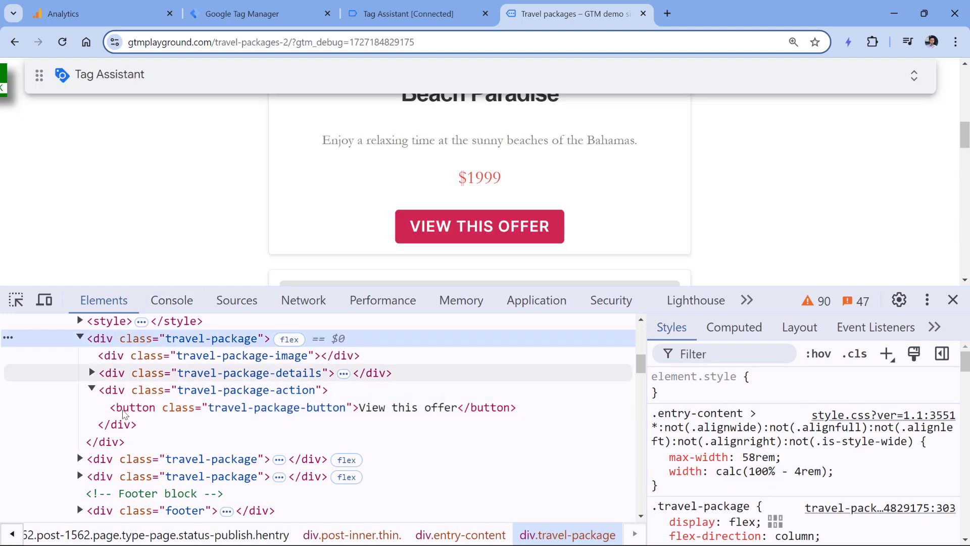
pyautogui.click(146, 412)
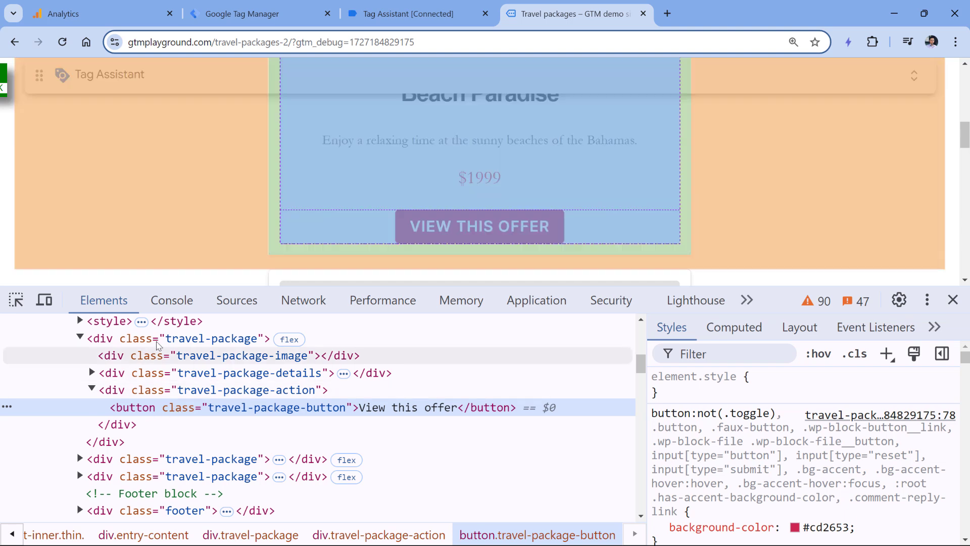
pyautogui.click(227, 339)
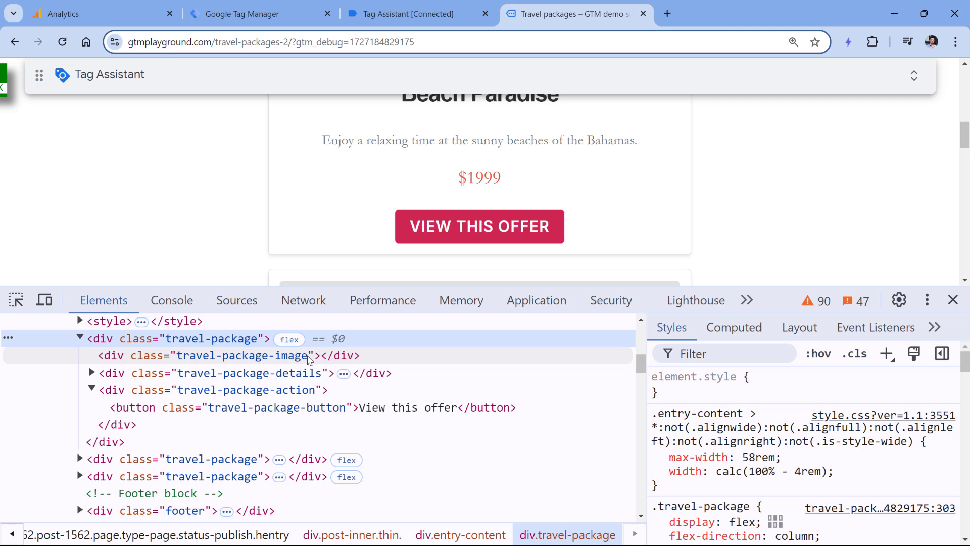
pyautogui.click(155, 411)
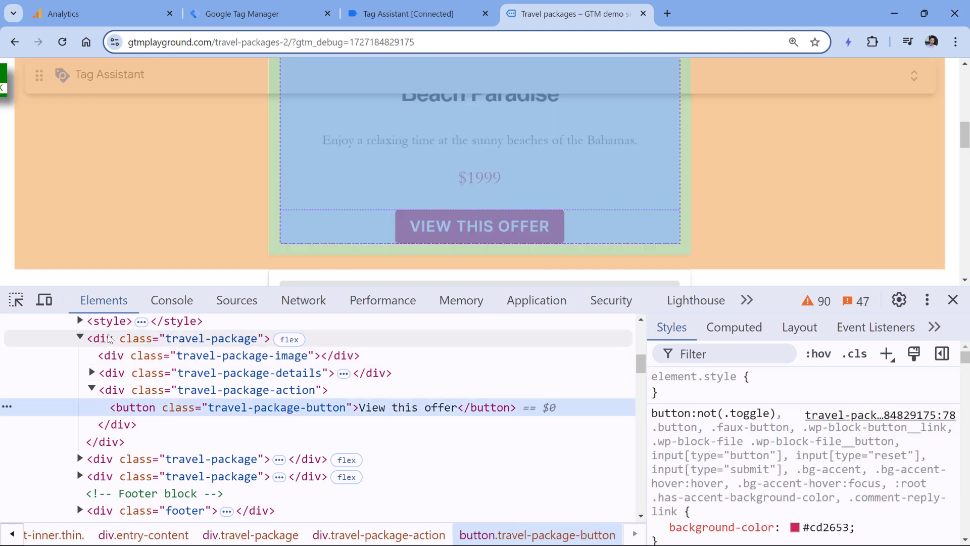
pyautogui.click(110, 339)
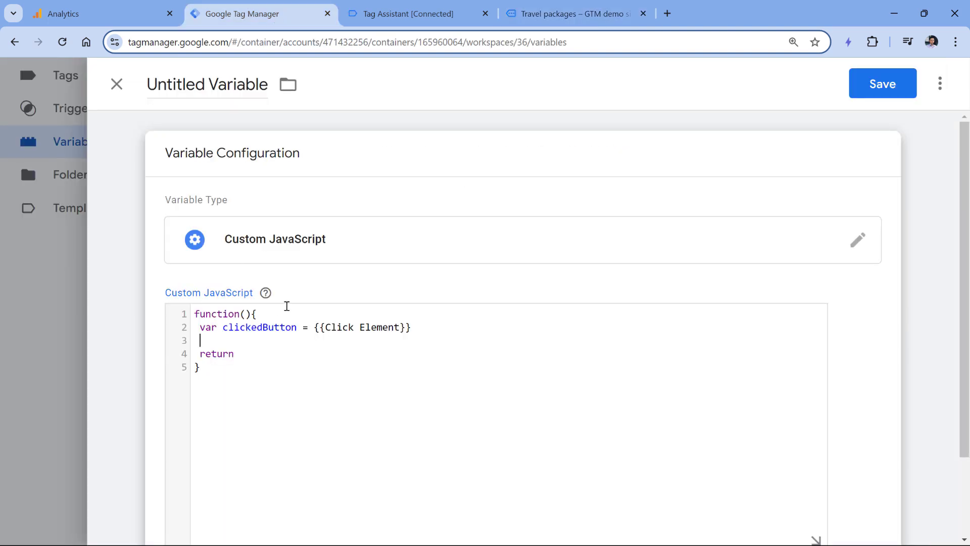
# Add a clickedButton.closest() call with empty parentheses on the line below the clickedButton declaration in the variable's code
pyautogui.write('clickedButton.closest')
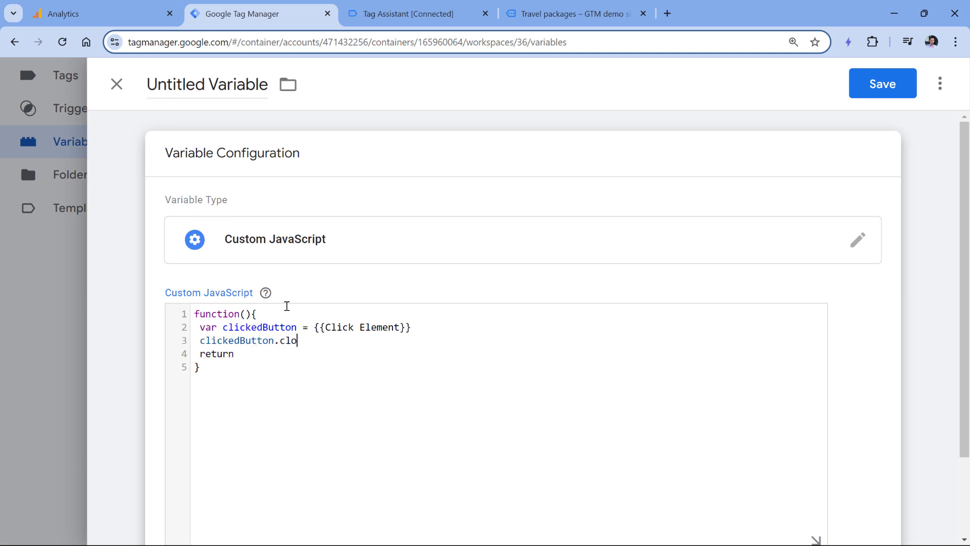
pyautogui.doubleClick(250, 341)
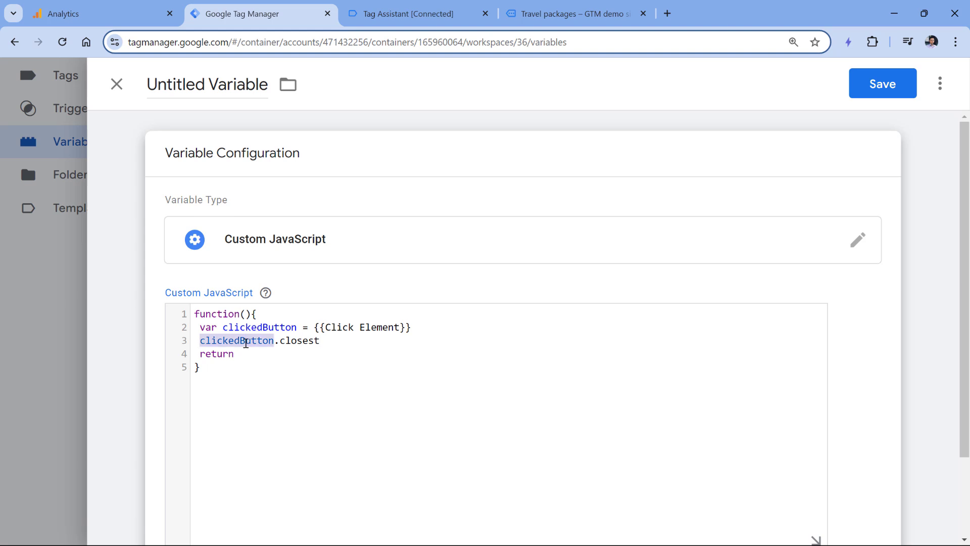
pyautogui.click(244, 341)
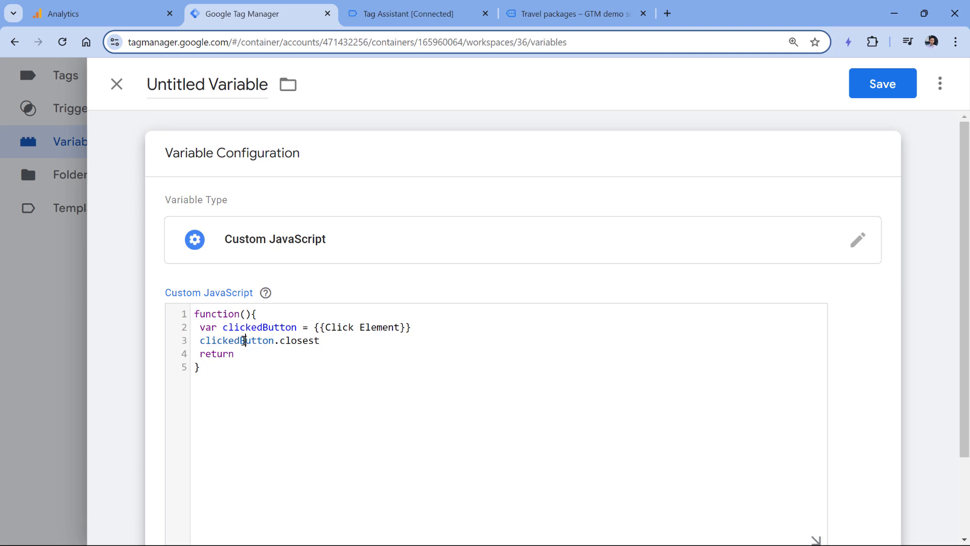
pyautogui.doubleClick(302, 342)
pyautogui.click(328, 340)
pyautogui.write('()')
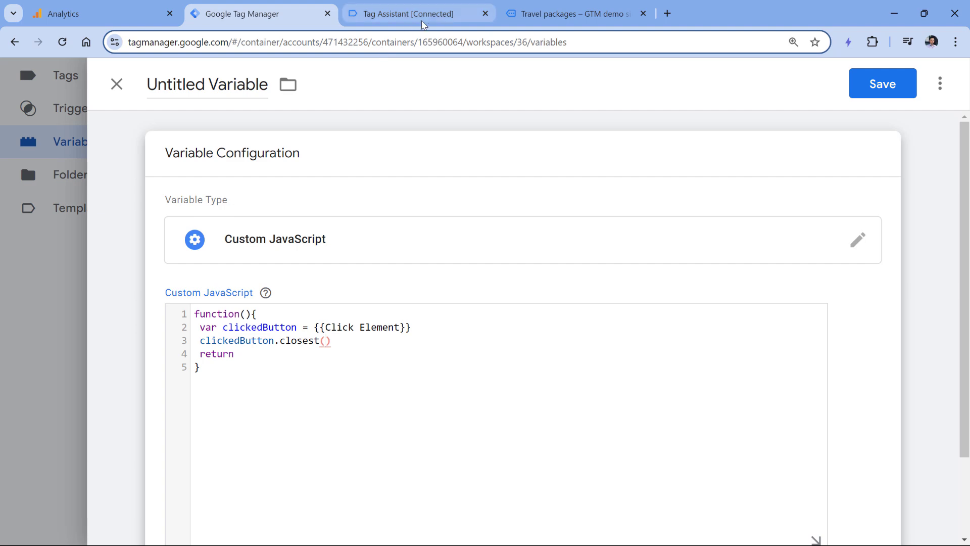
# Check the outer package div's class on the Travel packages page, and enter ".travel-package" as the argument of closest
pyautogui.click(587, 15)
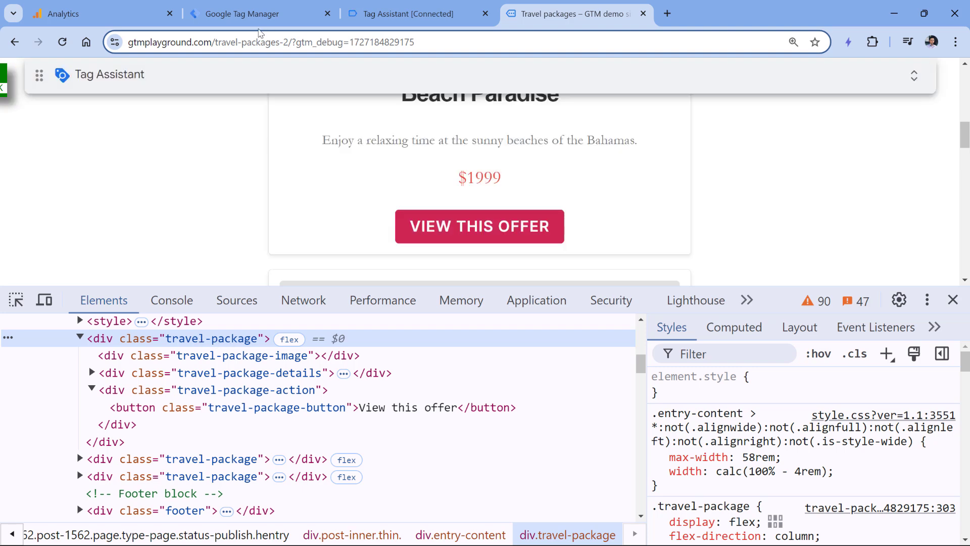
pyautogui.click(258, 14)
pyautogui.write('"')
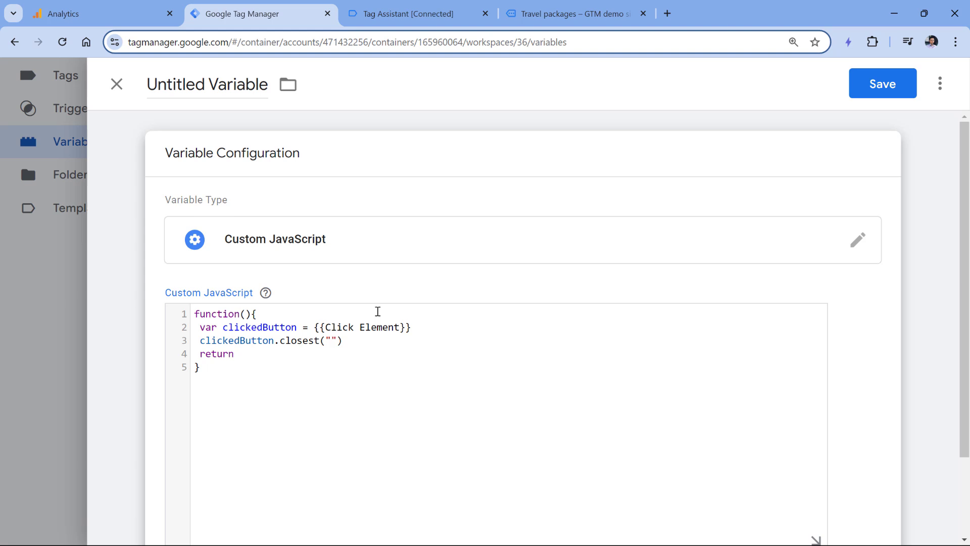
pyautogui.write('.travel-package')
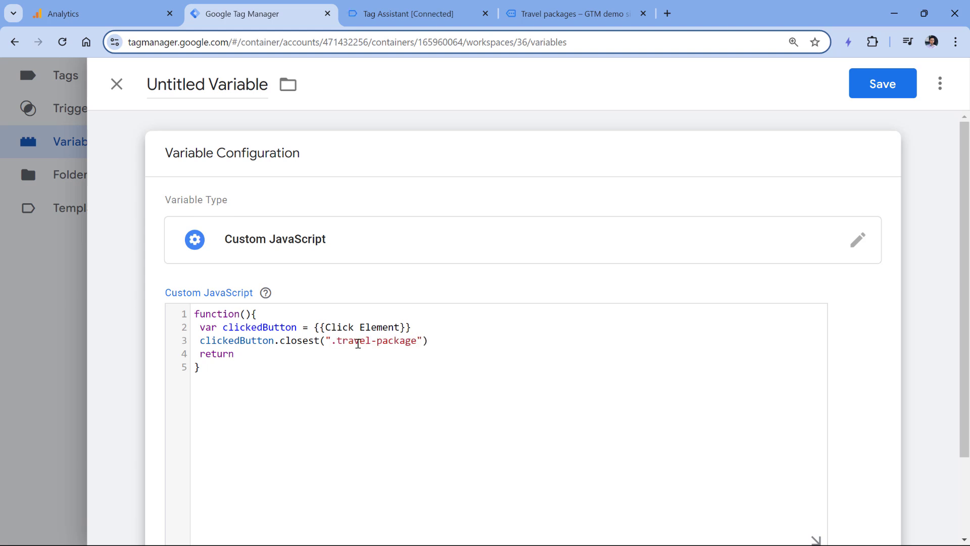
# Compare the travel-package selector in the code with the div's class on the Travel packages page, and highlight the whole closest expression
pyautogui.moveTo(338, 341); pyautogui.dragTo(416, 341)
pyautogui.click(571, 13)
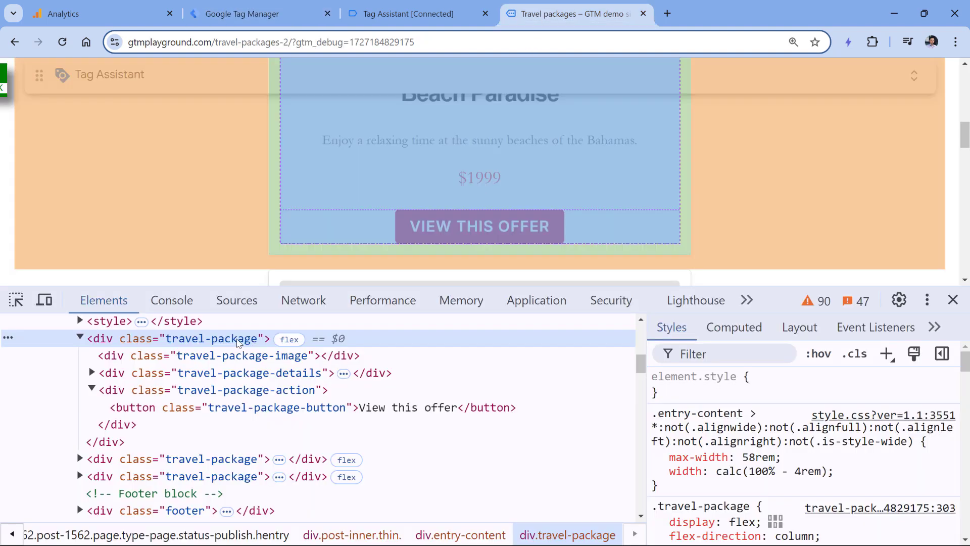
pyautogui.click(264, 15)
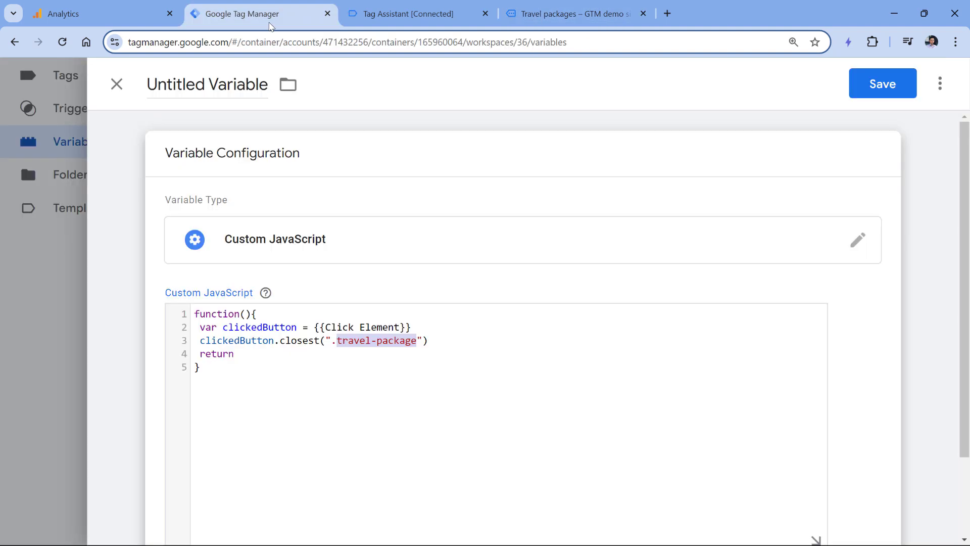
pyautogui.moveTo(434, 340); pyautogui.dragTo(199, 340)
# Expand travel-package-details on the Travel packages page, inspect the Beach Paradise heading, and copy its class name travel-package-name
pyautogui.click(573, 14)
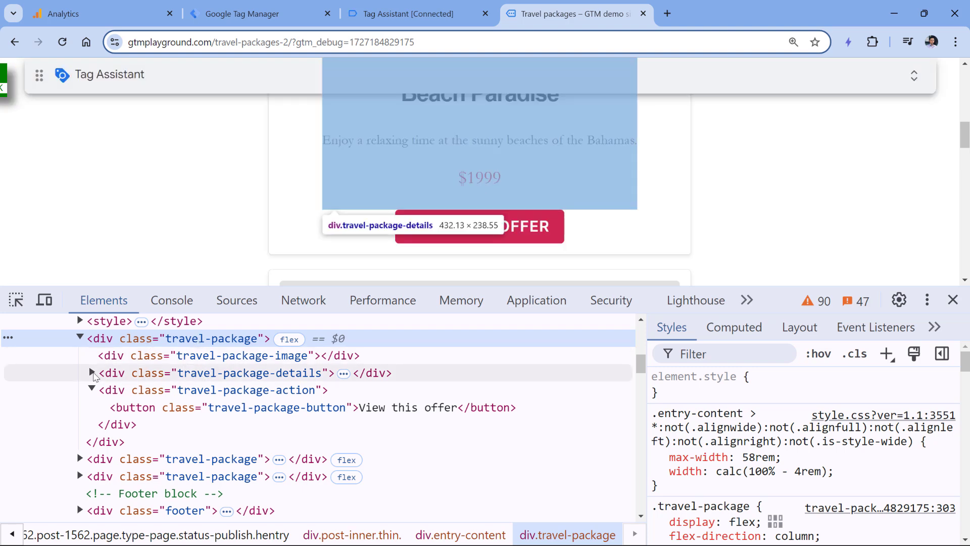
pyautogui.click(93, 373)
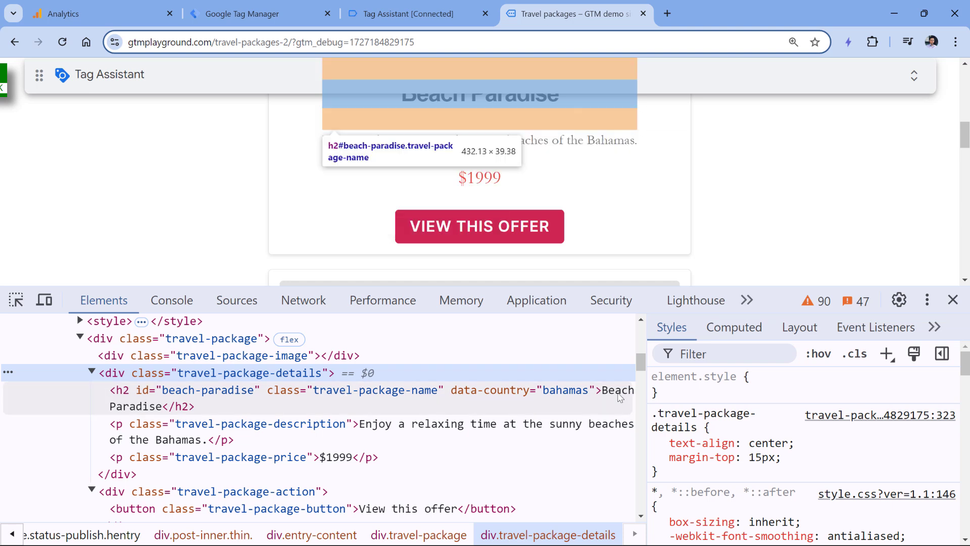
pyautogui.click(620, 397)
pyautogui.doubleClick(619, 397)
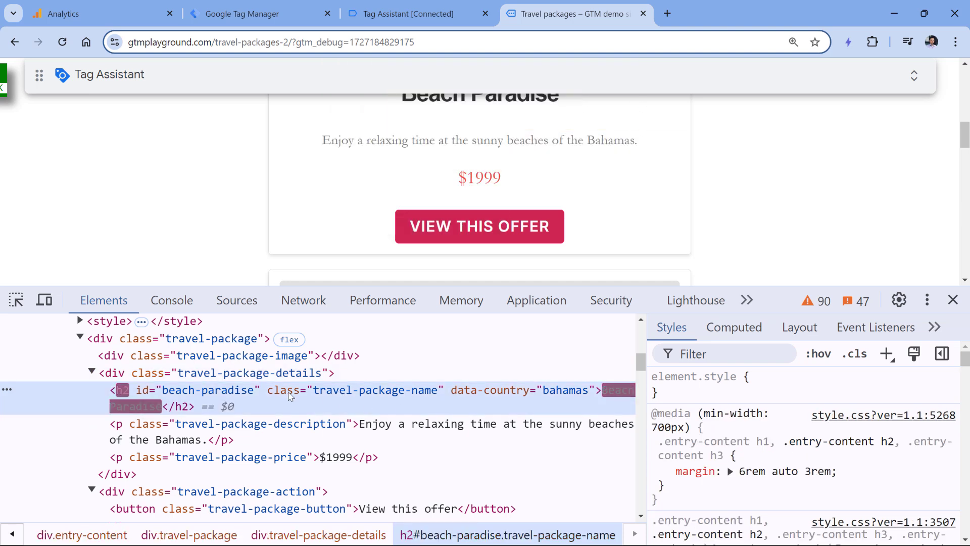
pyautogui.click(319, 394)
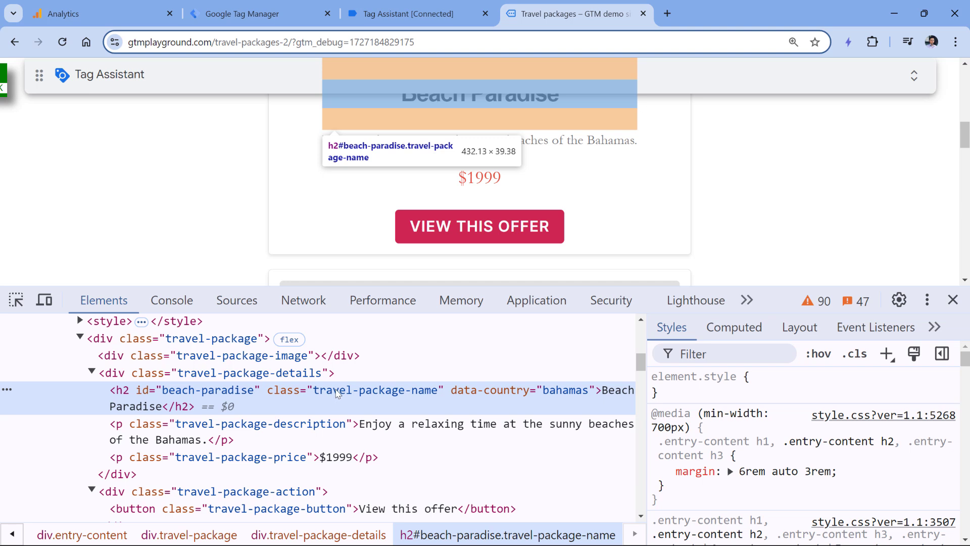
pyautogui.doubleClick(338, 394)
pyautogui.scroll(-3, 432, 150)
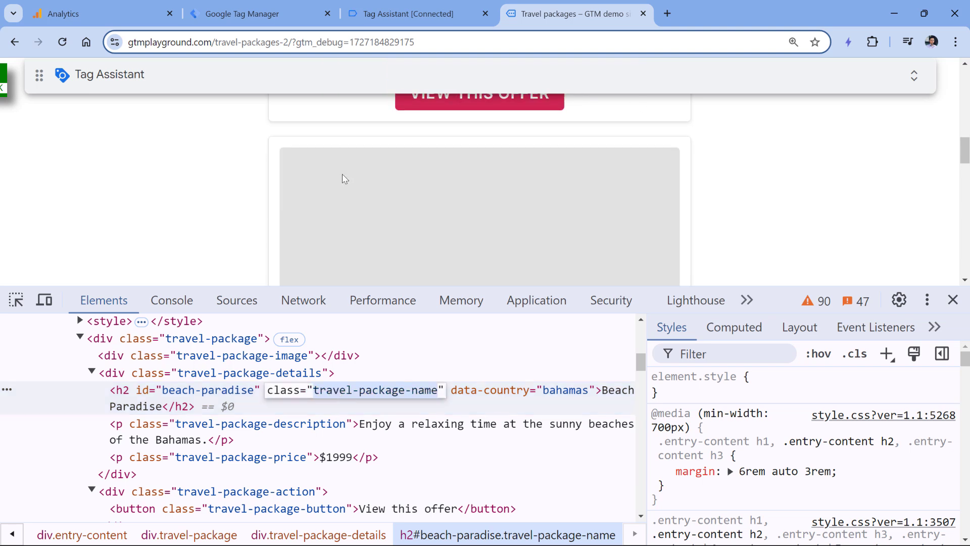
pyautogui.scroll(5, 433, 150)
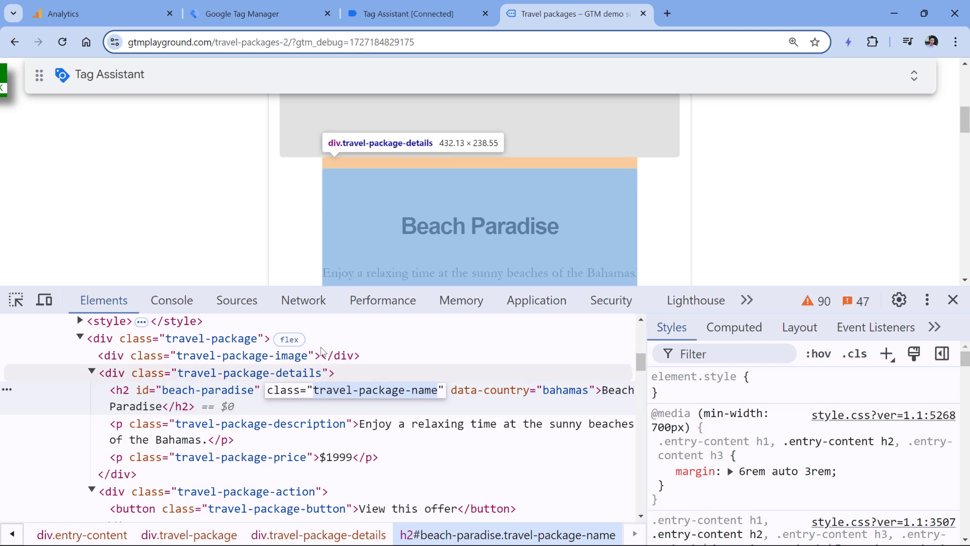
pyautogui.rightClick(346, 396)
pyautogui.click(376, 244)
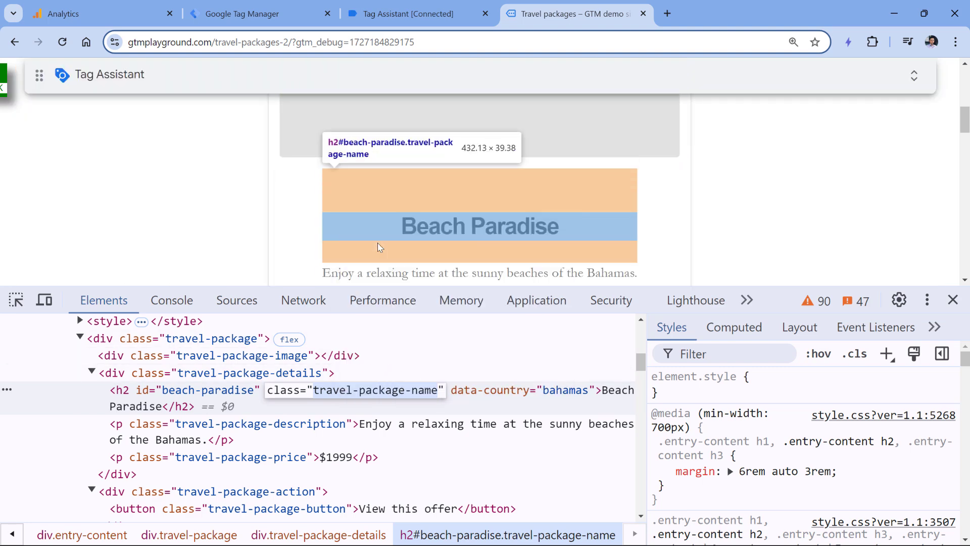
# Append .querySelector to the closest expression in the Custom JavaScript code, and highlight the word closest
pyautogui.click(258, 14)
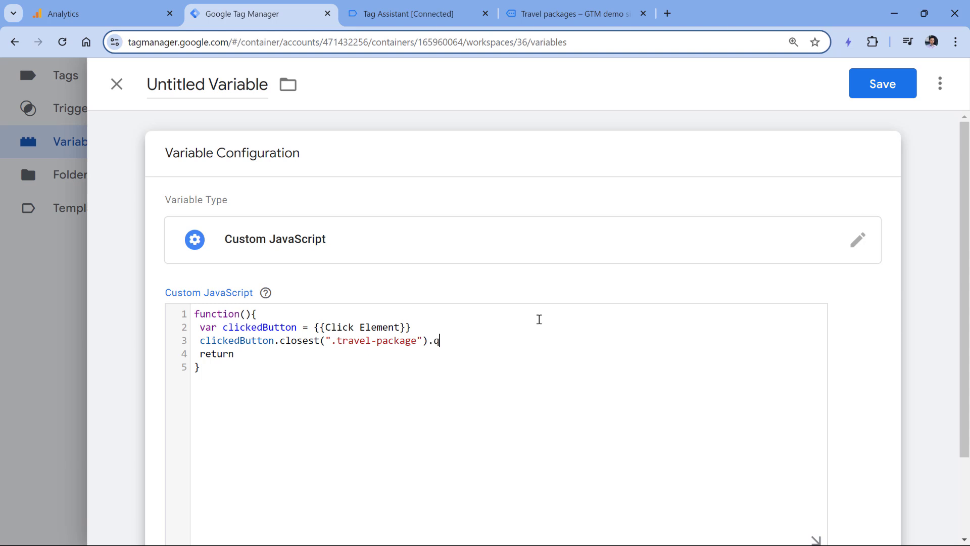
pyautogui.write('uerySelector')
pyautogui.doubleClick(309, 340)
# Review on the Travel packages page how the offer button and the Beach Paradise heading sit inside the travel-package div
pyautogui.hotkey('ctrl', '4')
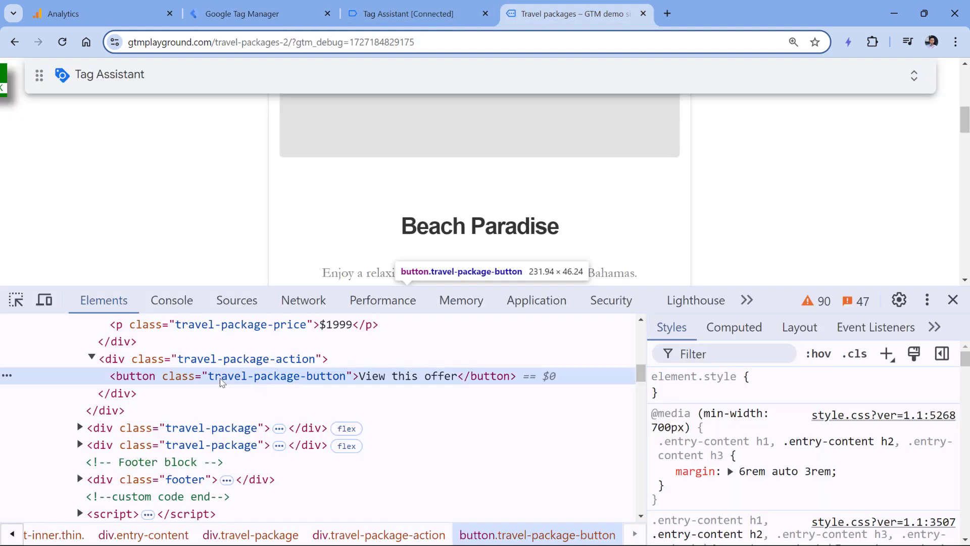
pyautogui.scroll(5, 222, 382)
pyautogui.click(146, 338)
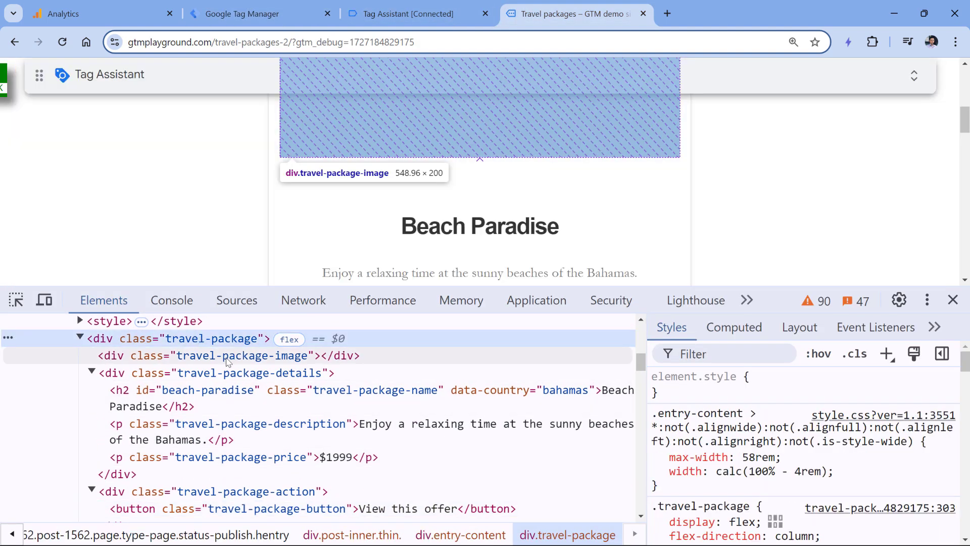
pyautogui.click(280, 398)
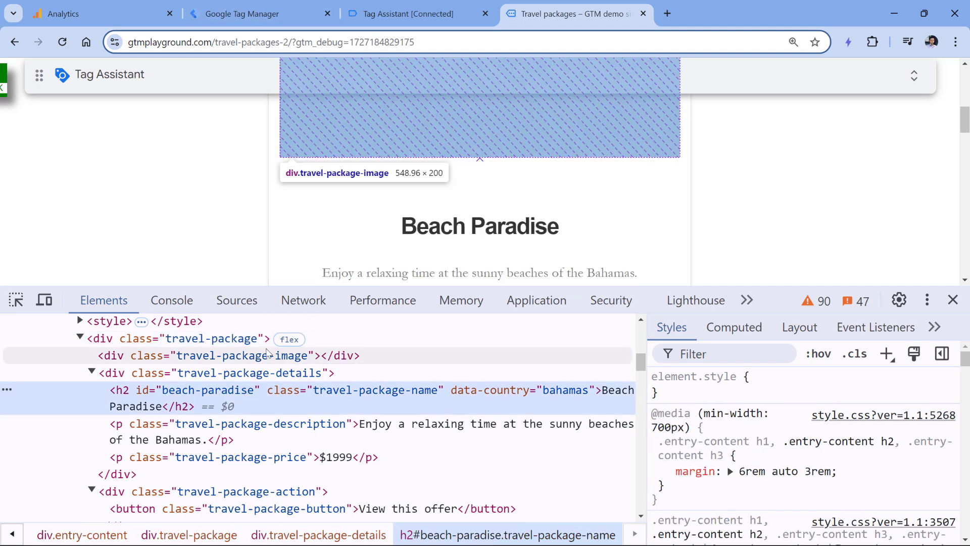
# Return to the variable's code and give querySelector the quoted argument ".travel-package-name", pasting the copied class name
pyautogui.click(244, 15)
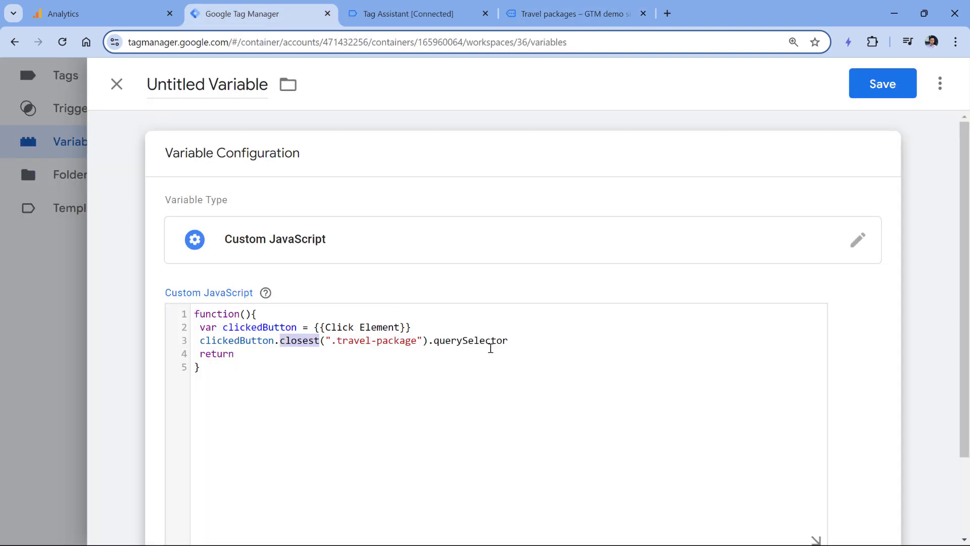
pyautogui.write('()')
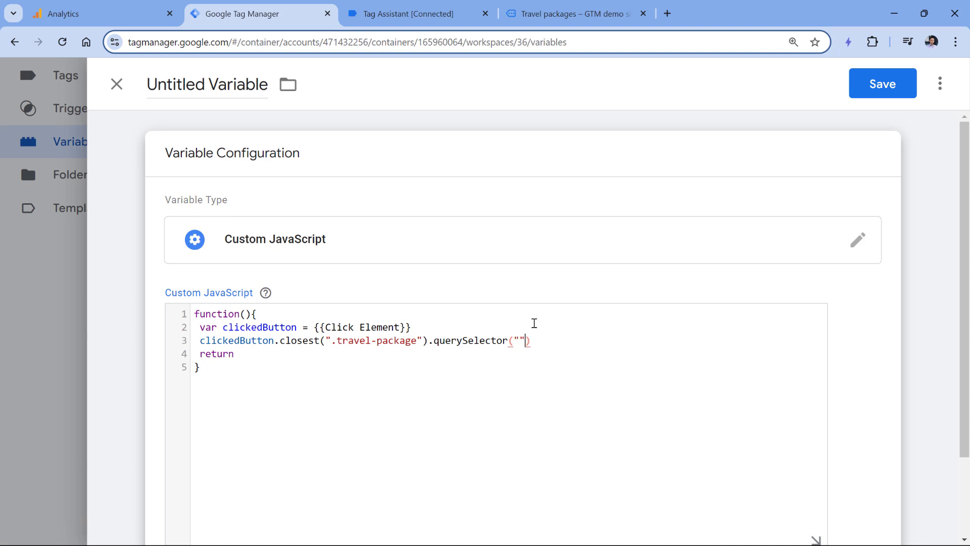
pyautogui.hotkey('ctrl', 'v')
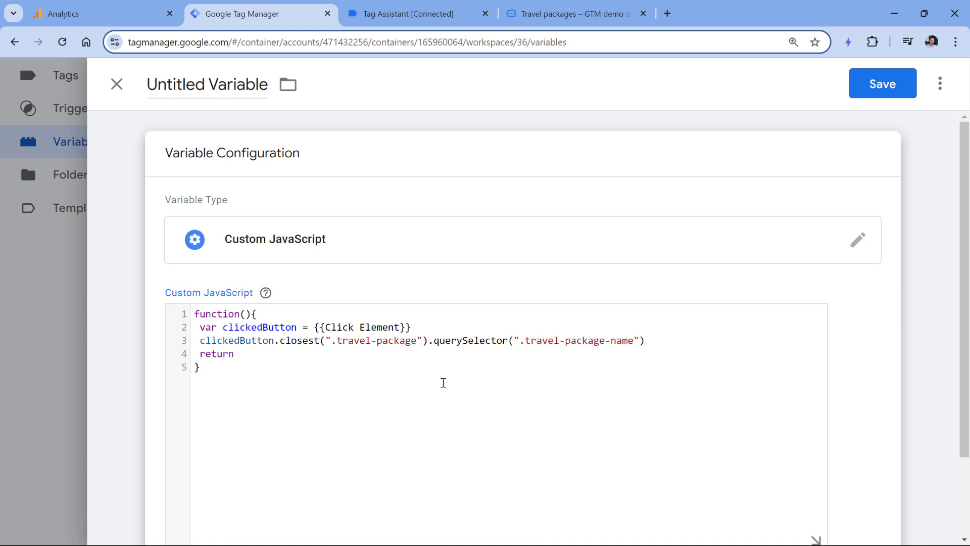
# Highlight the closest and querySelector parts of the expression, and check them against the Beach Paradise heading on the Travel packages page
pyautogui.moveTo(427, 341); pyautogui.dragTo(311, 339)
pyautogui.moveTo(433, 340); pyautogui.dragTo(646, 341)
pyautogui.moveTo(526, 340); pyautogui.dragTo(635, 343)
pyautogui.click(571, 14)
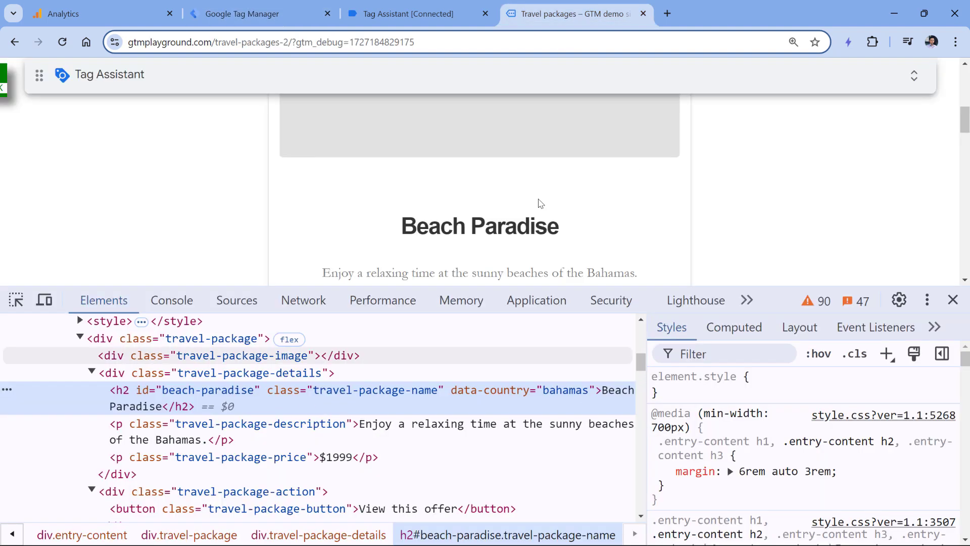
# Append .innerText after the querySelector call in the variable's Custom JavaScript code
pyautogui.click(310, 17)
pyautogui.click(700, 334)
pyautogui.write('.innerText')
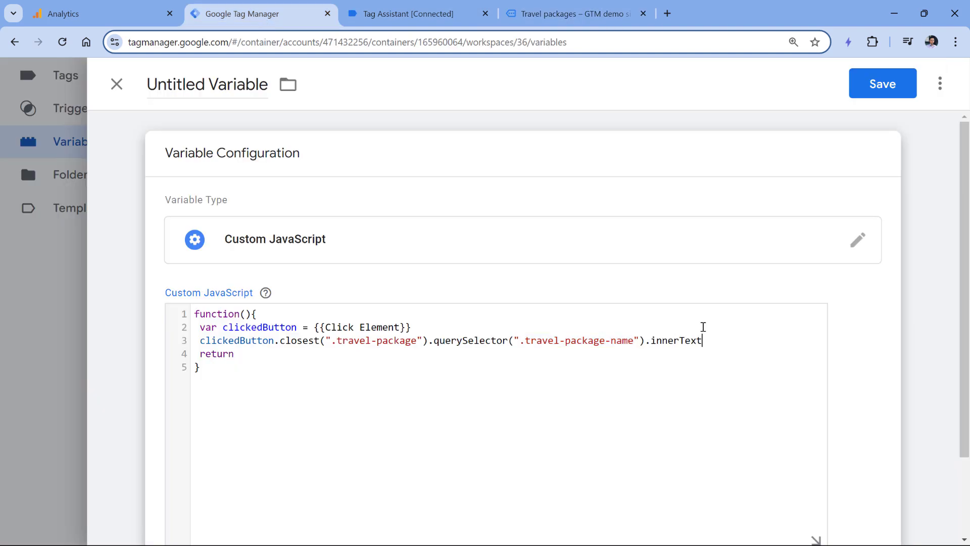
# Try id in place of innerText at the end of the querySelector expression, checking the Beach Paradise heading's id, and restore innerText
pyautogui.doubleClick(677, 340)
pyautogui.click(571, 14)
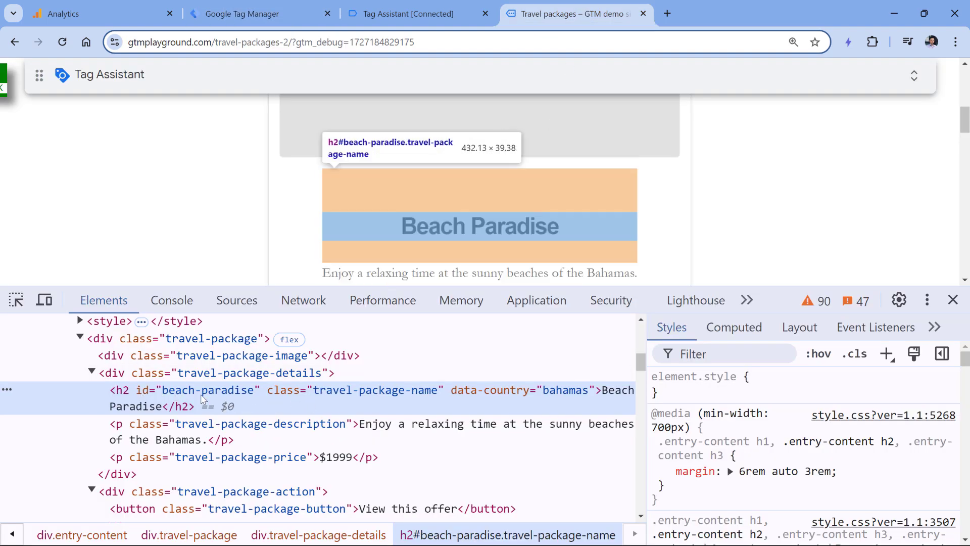
pyautogui.click(283, 13)
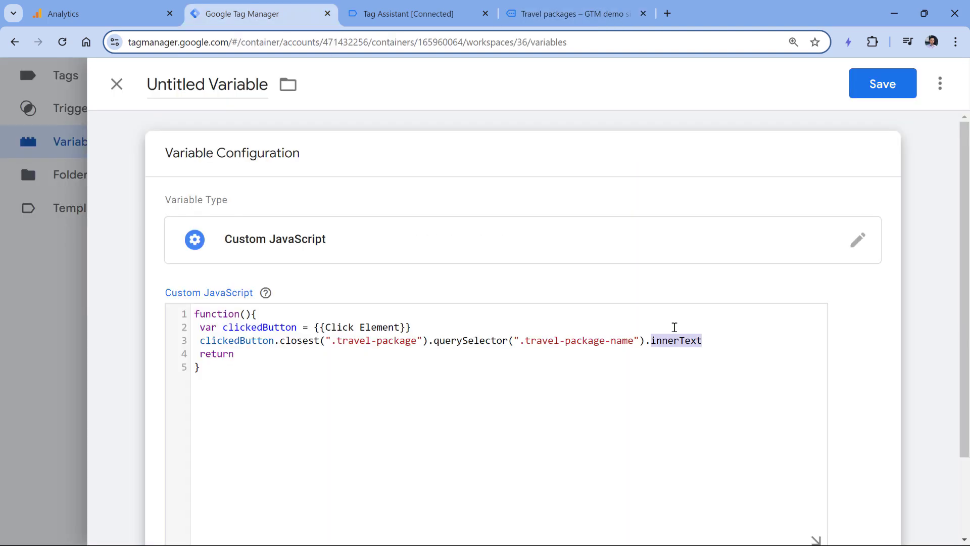
pyautogui.write('id')
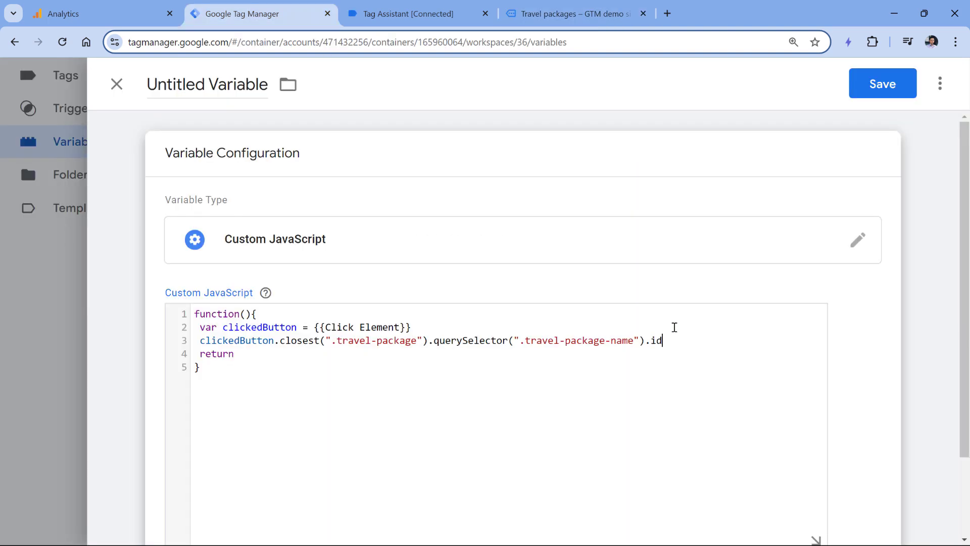
pyautogui.press('BackSpace')
pyautogui.press('BackSpace')
pyautogui.write('innerText')
# Move the clickedButton.closest expression onto the return line of the function and remove the empty line it leaves
pyautogui.moveTo(201, 340); pyautogui.dragTo(713, 340)
pyautogui.press('BackSpace')
pyautogui.hotkey('ctrl', 'v')
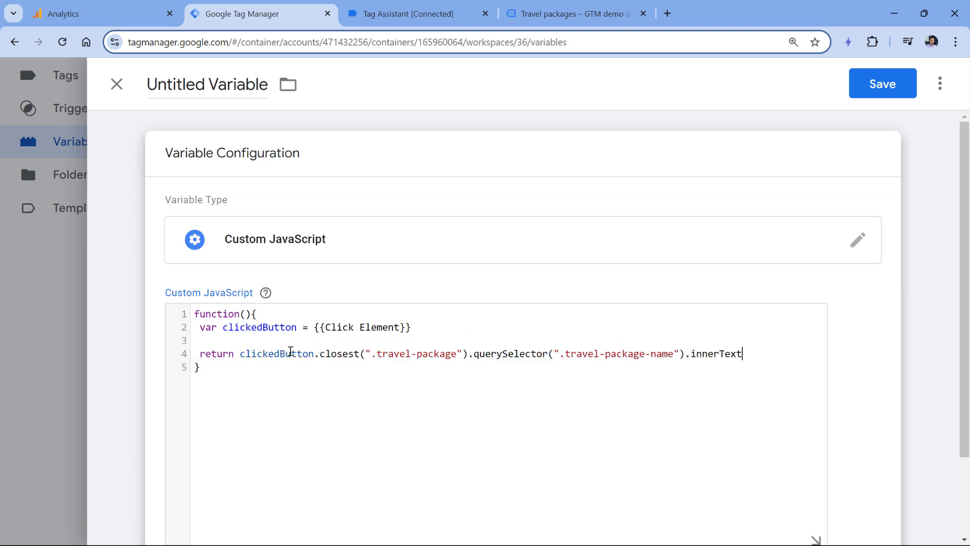
pyautogui.press('Up')
pyautogui.press('BackSpace')
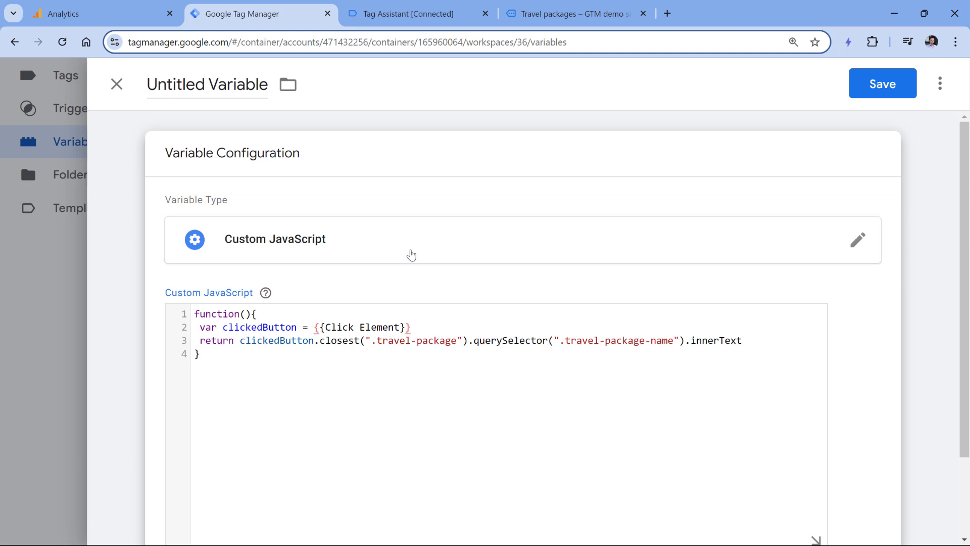
# Review each part of the function from {{Click Element}} to innerText, and compare it with the Beach Paradise heading on the Travel packages page
pyautogui.moveTo(420, 329); pyautogui.dragTo(310, 328)
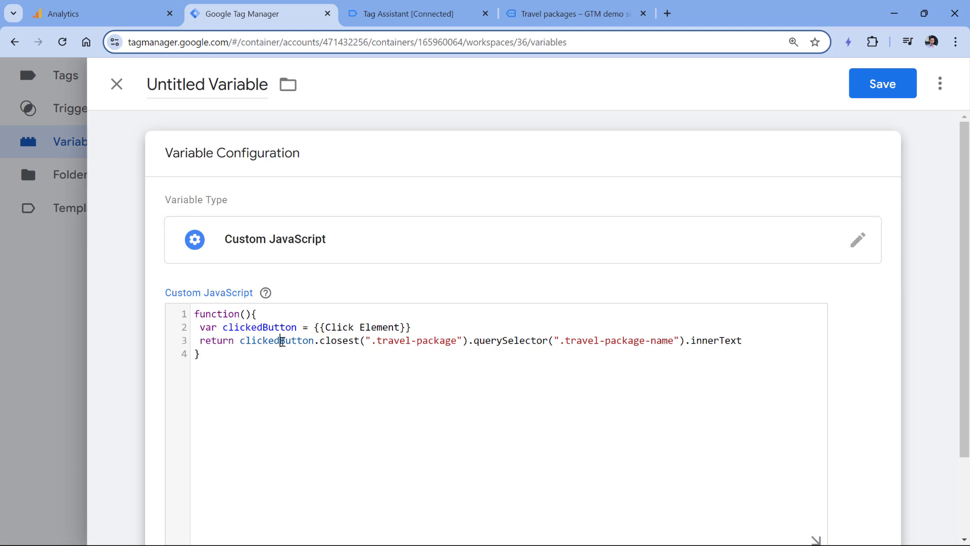
pyautogui.doubleClick(278, 341)
pyautogui.doubleClick(349, 342)
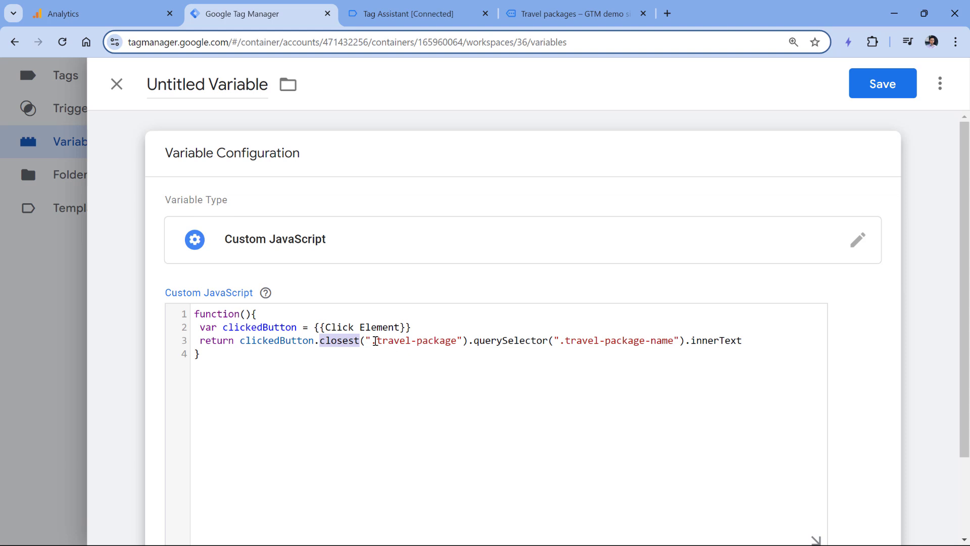
pyautogui.moveTo(376, 341)
pyautogui.mouseDown()
pyautogui.moveTo(457, 341)
pyautogui.moveTo(376, 341)
pyautogui.mouseUp()
pyautogui.click(421, 342)
pyautogui.click(497, 341)
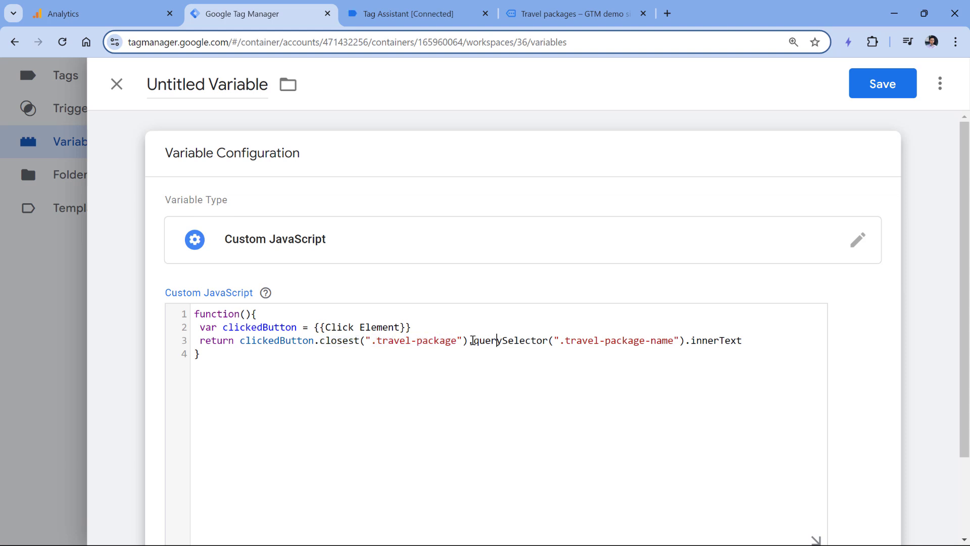
pyautogui.moveTo(569, 343); pyautogui.dragTo(745, 341)
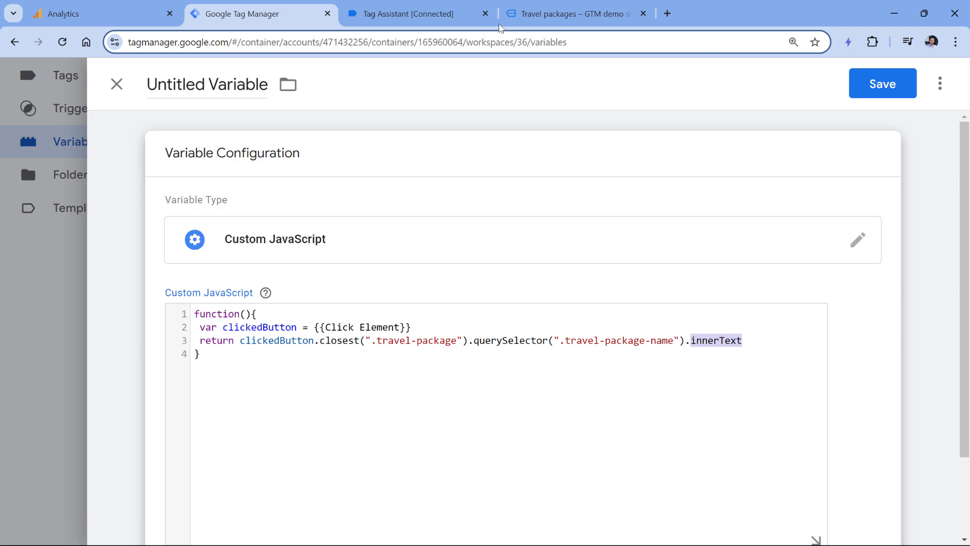
pyautogui.click(571, 14)
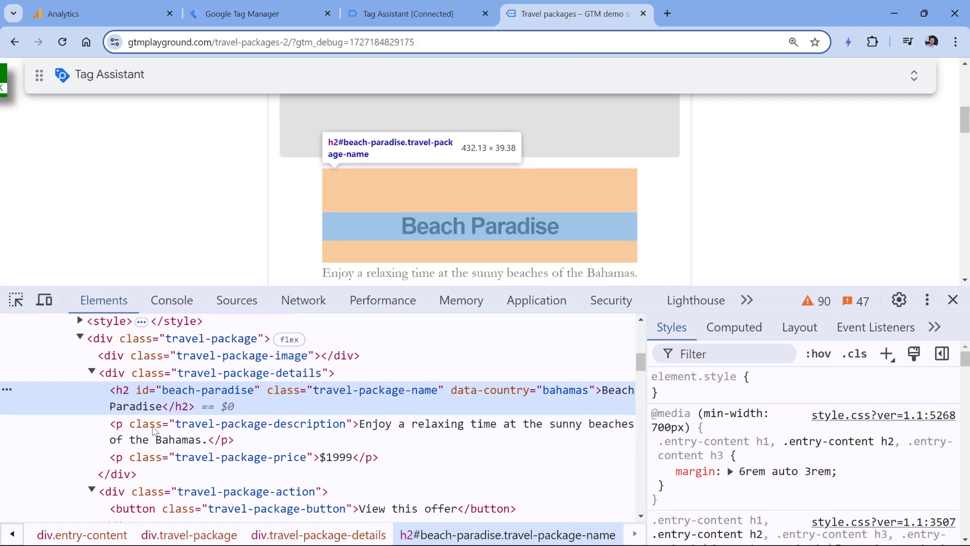
# Return to Tag Manager, name the Custom JavaScript variable "cjs - travel package name" and save it
pyautogui.click(238, 14)
pyautogui.click(239, 84)
pyautogui.write('cjs -')
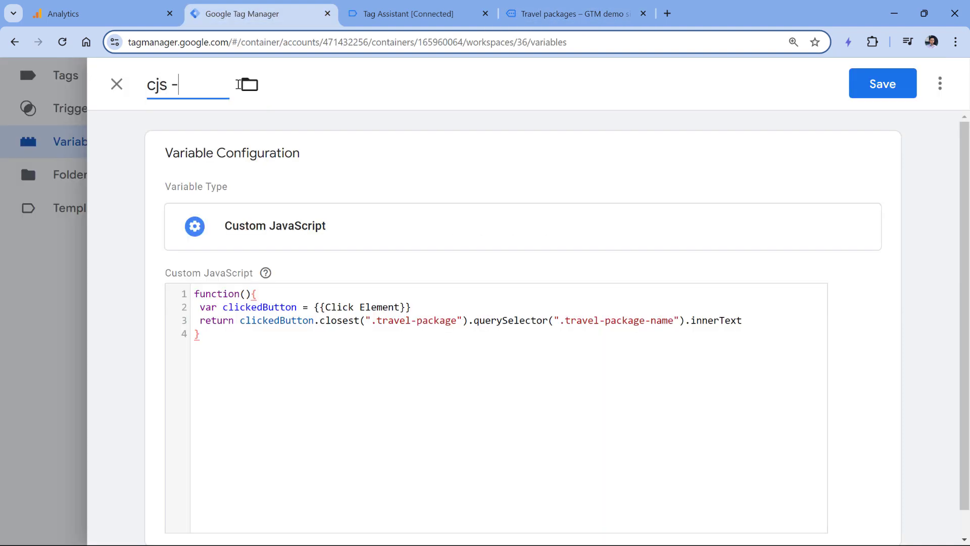
pyautogui.write(' travel package name')
pyautogui.click(247, 355)
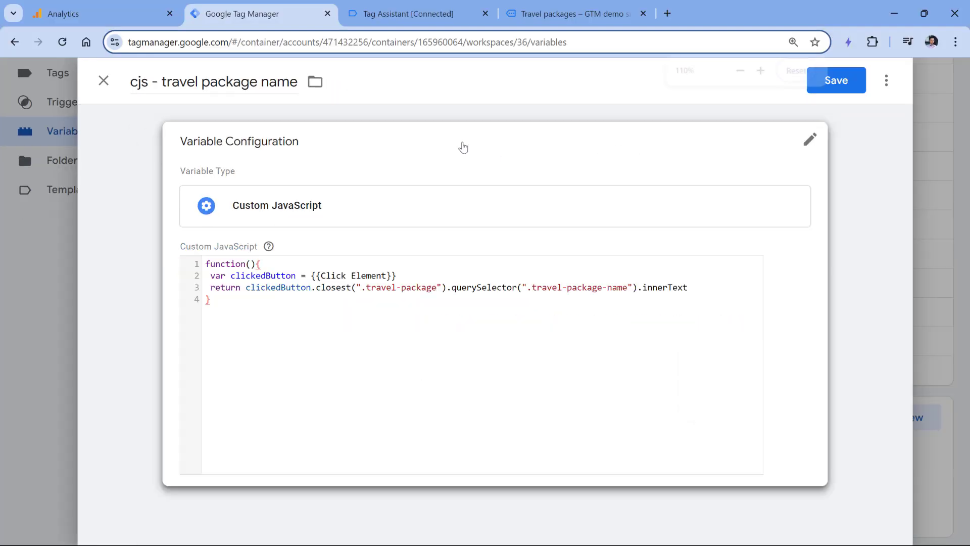
pyautogui.hotkey('ctrl', '-')
pyautogui.click(889, 83)
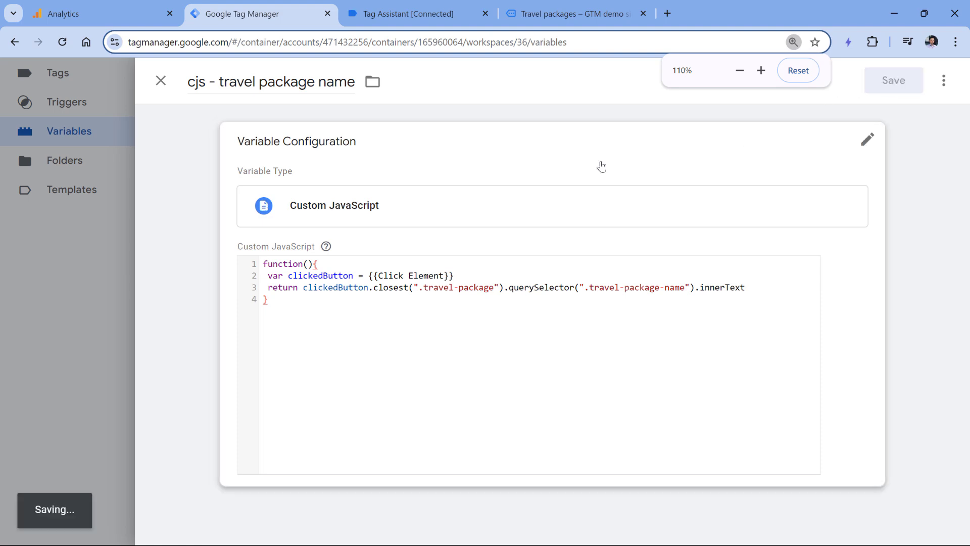
# Restart the container's preview mode and close the developer tools on the Travel packages page
pyautogui.hotkey('ctrl', '-')
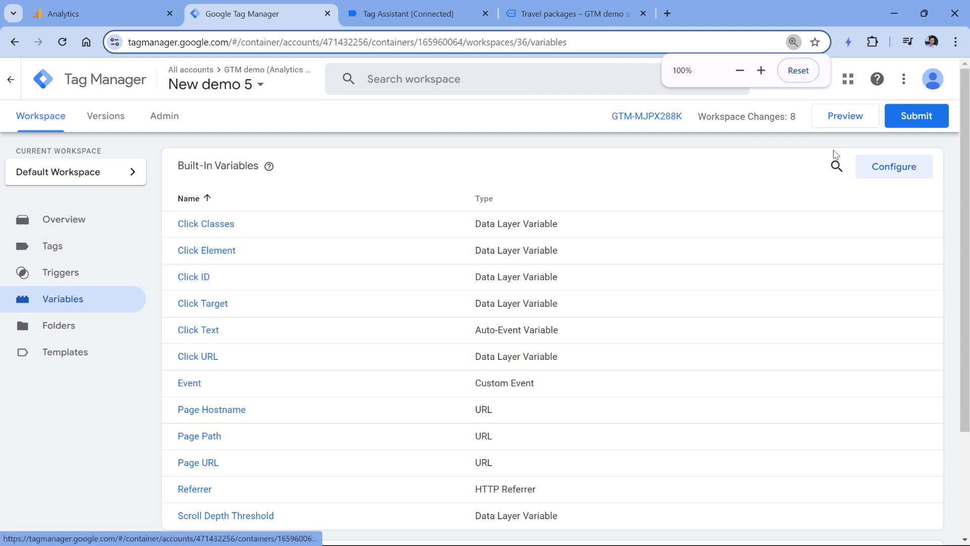
pyautogui.click(849, 119)
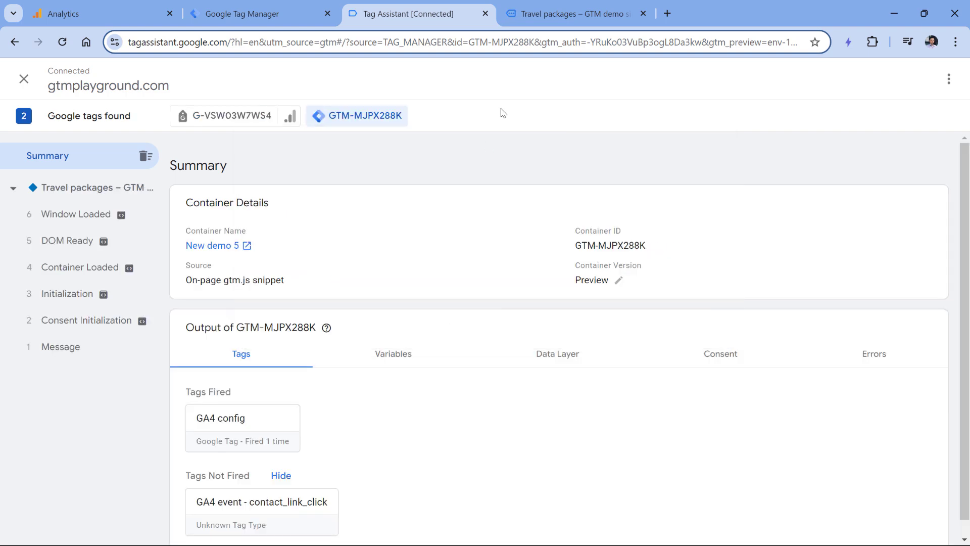
pyautogui.click(576, 17)
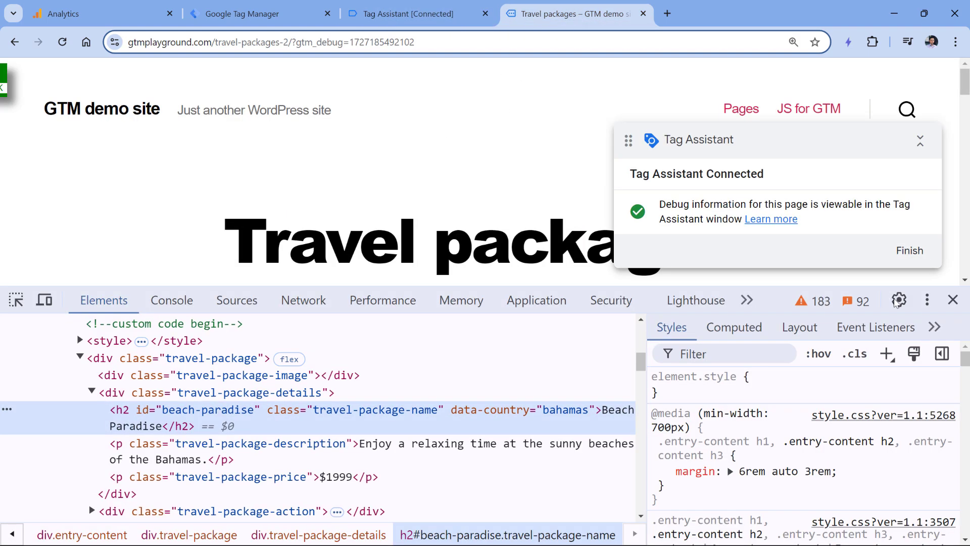
pyautogui.click(953, 299)
# Generate test clicks with the View this offer buttons of the Beach Paradise, Mountain Adventure and Cultural Expedition packages
pyautogui.scroll(-5, 515, 308)
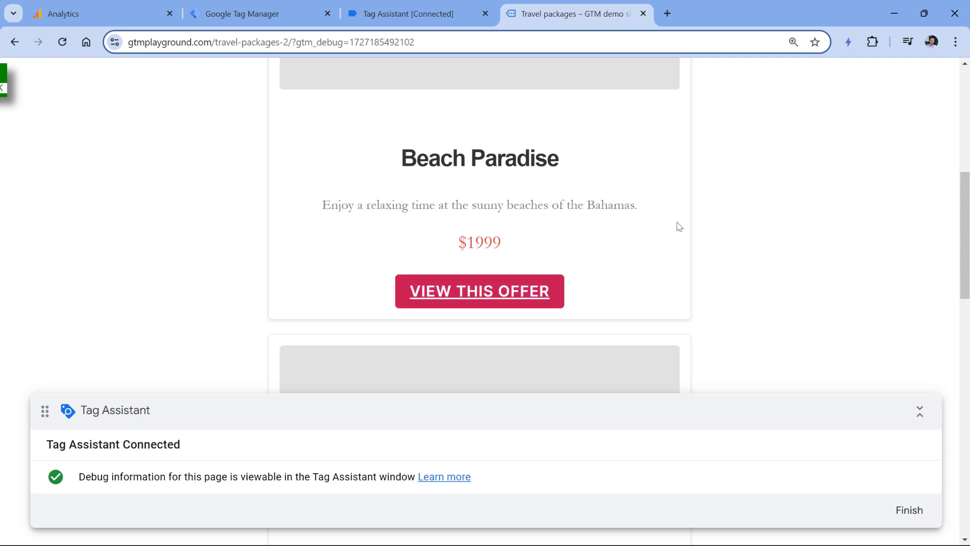
pyautogui.scroll(-5, 526, 329)
pyautogui.scroll(-10, 637, 238)
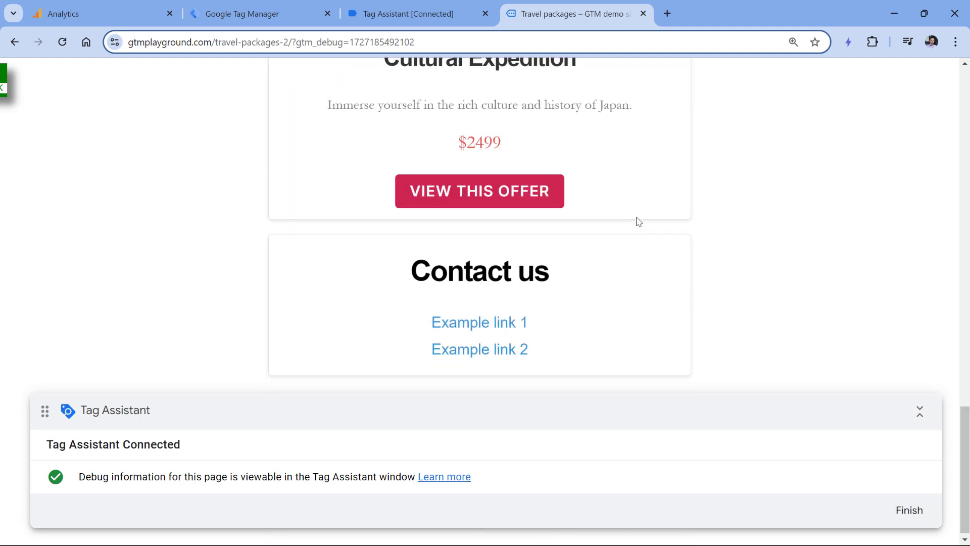
pyautogui.click(478, 190)
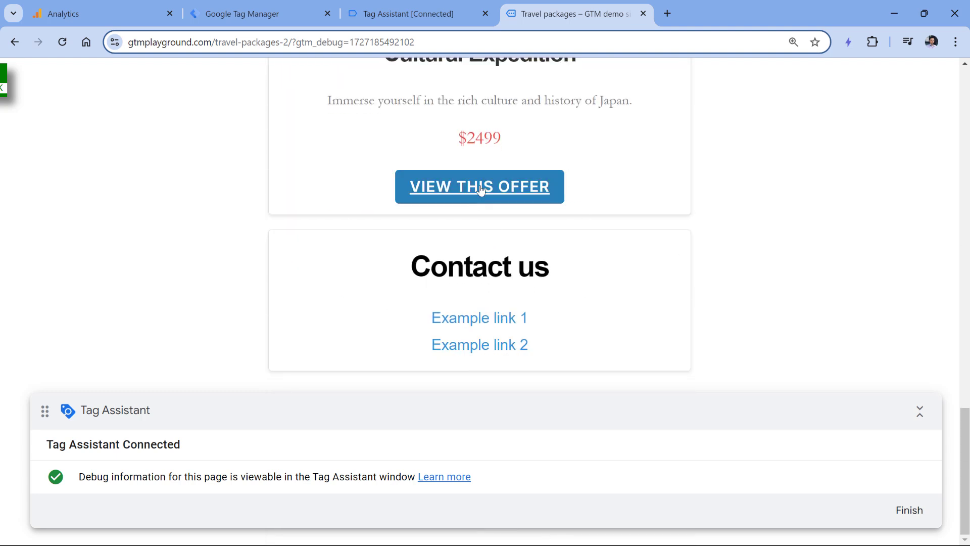
# In Tag Assistant, check the value of the cjs - travel package name variable for the first two Click events
pyautogui.click(426, 15)
pyautogui.click(70, 326)
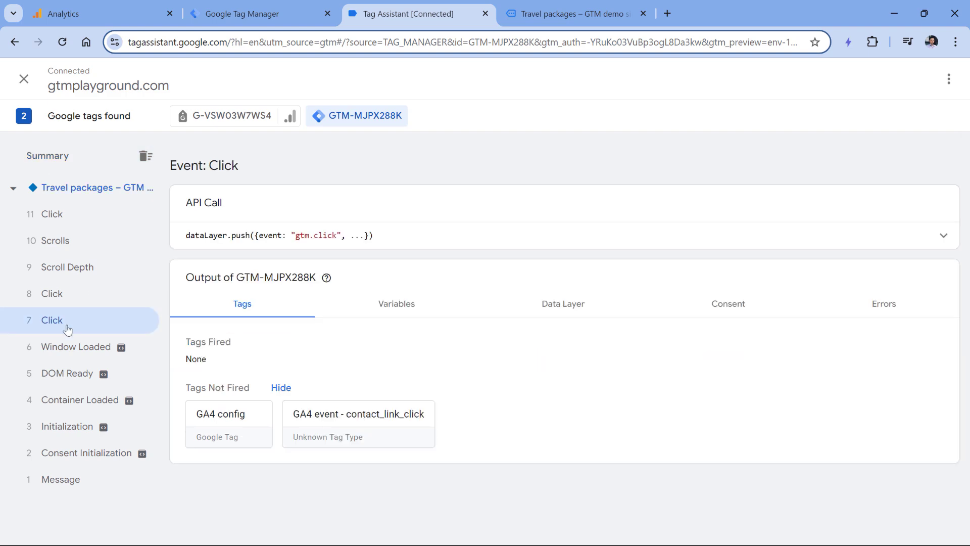
pyautogui.click(416, 308)
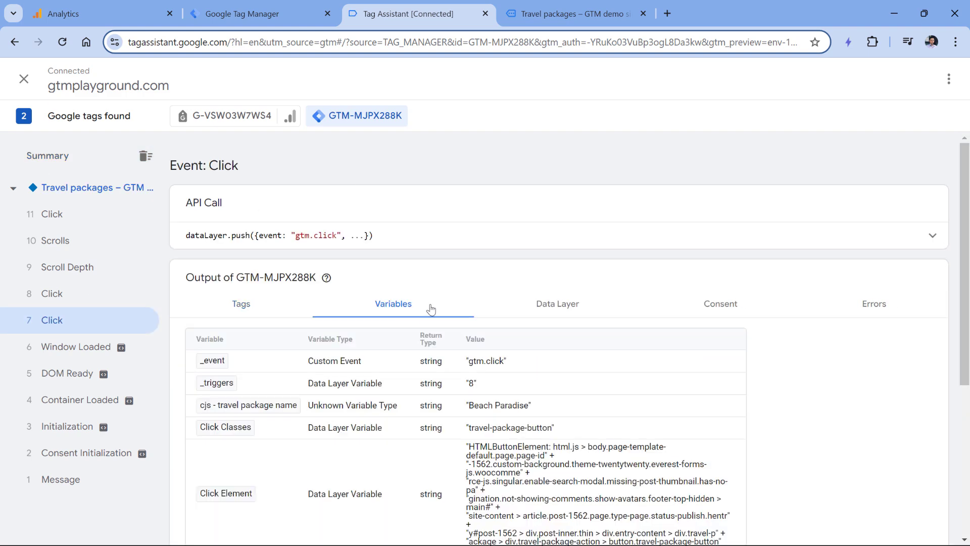
pyautogui.scroll(-3, 431, 309)
pyautogui.moveTo(475, 274); pyautogui.dragTo(530, 273)
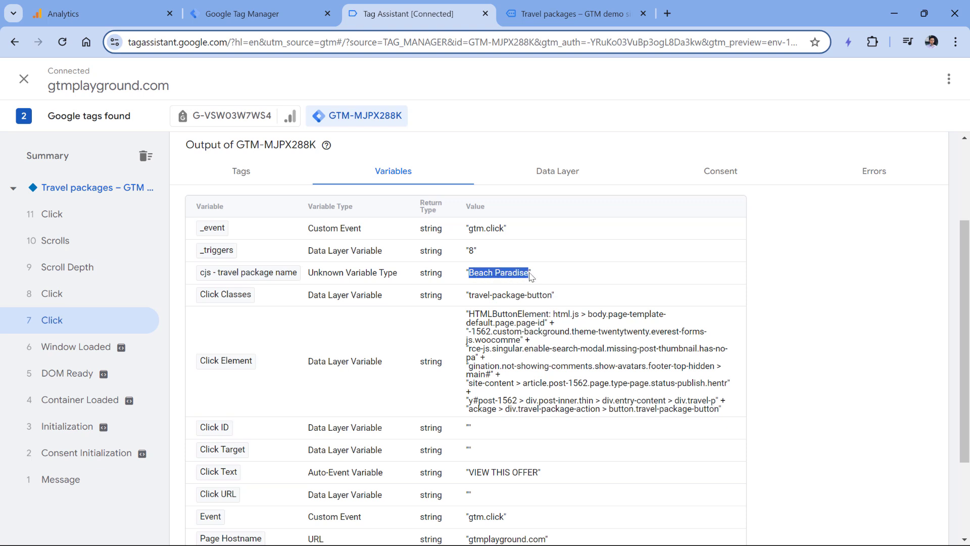
pyautogui.click(55, 298)
pyautogui.moveTo(466, 273); pyautogui.dragTo(531, 276)
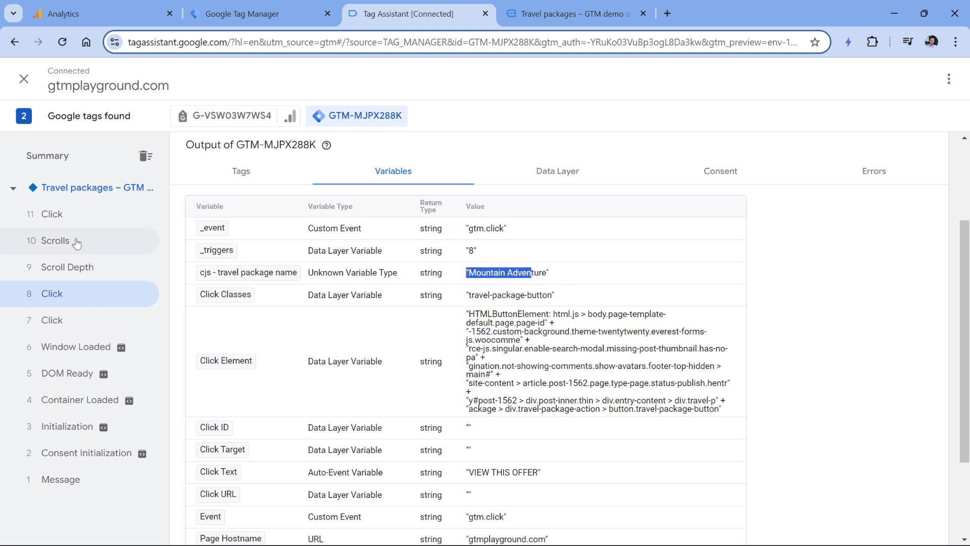
# Check the type and value of the cjs - travel package name variable for the latest Click event
pyautogui.click(69, 218)
pyautogui.moveTo(466, 273); pyautogui.dragTo(530, 276)
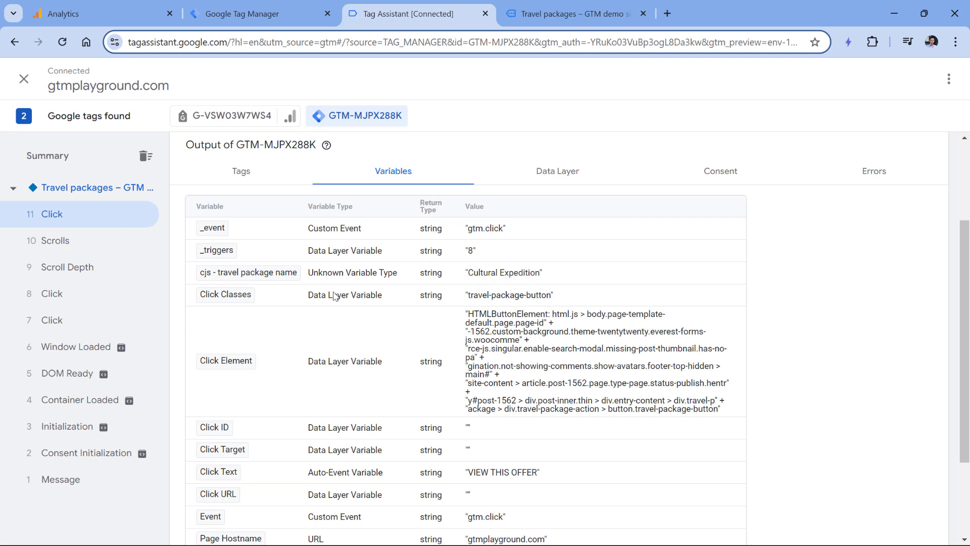
pyautogui.moveTo(308, 272); pyautogui.dragTo(397, 278)
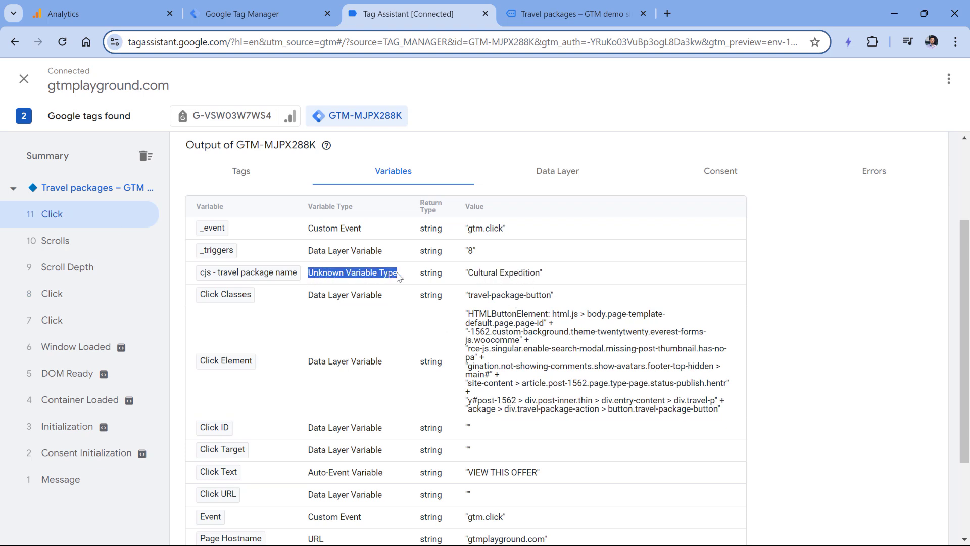
pyautogui.click(492, 283)
pyautogui.moveTo(465, 275); pyautogui.dragTo(559, 281)
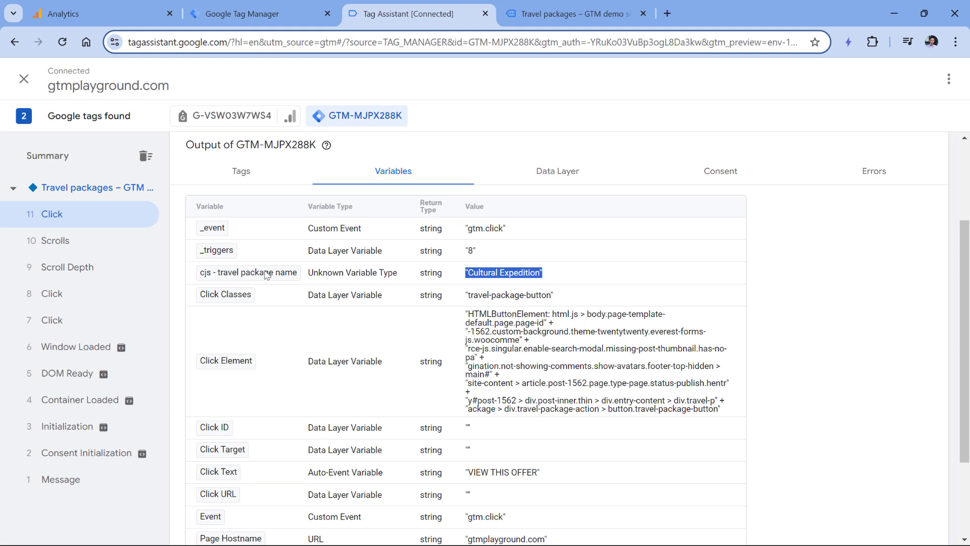
# Go back to Tag Manager and open the All clicks trigger
pyautogui.click(245, 14)
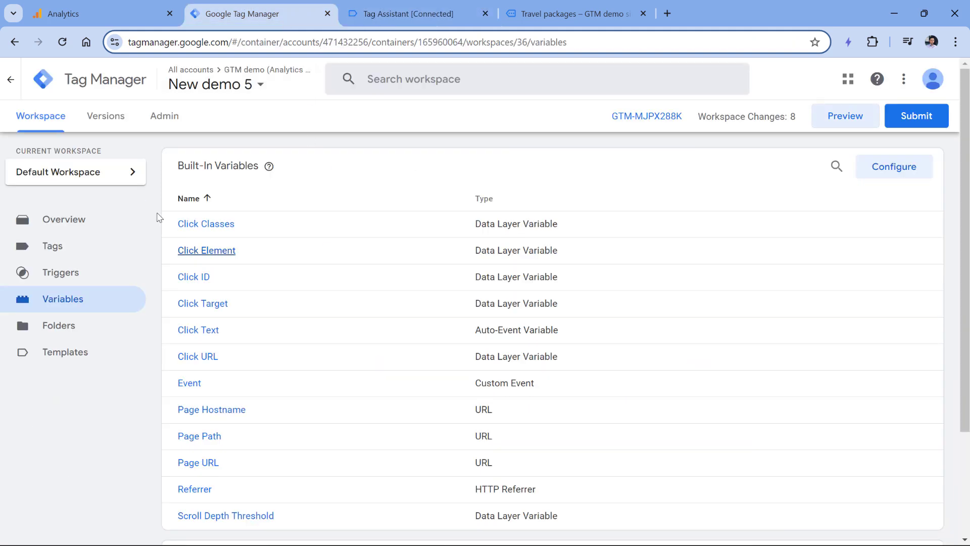
pyautogui.click(76, 273)
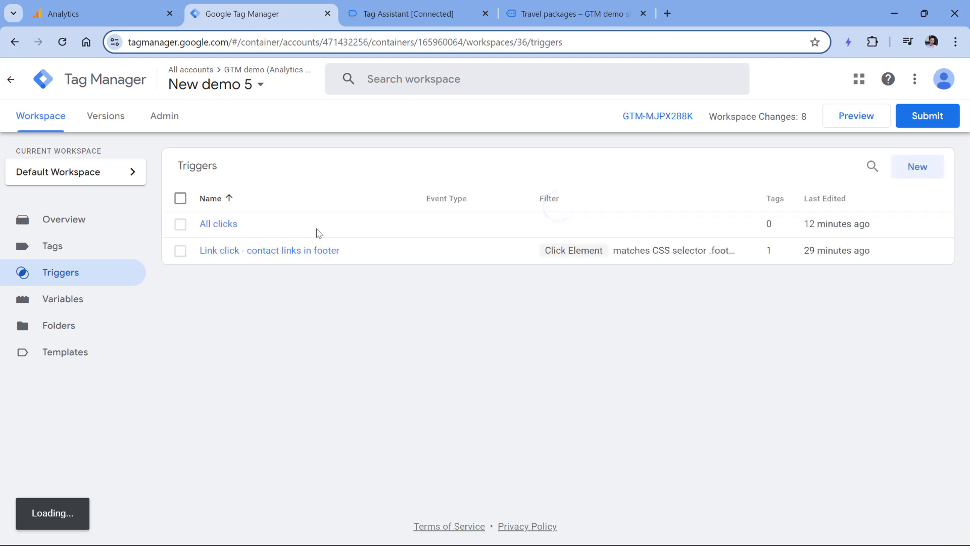
pyautogui.click(223, 223)
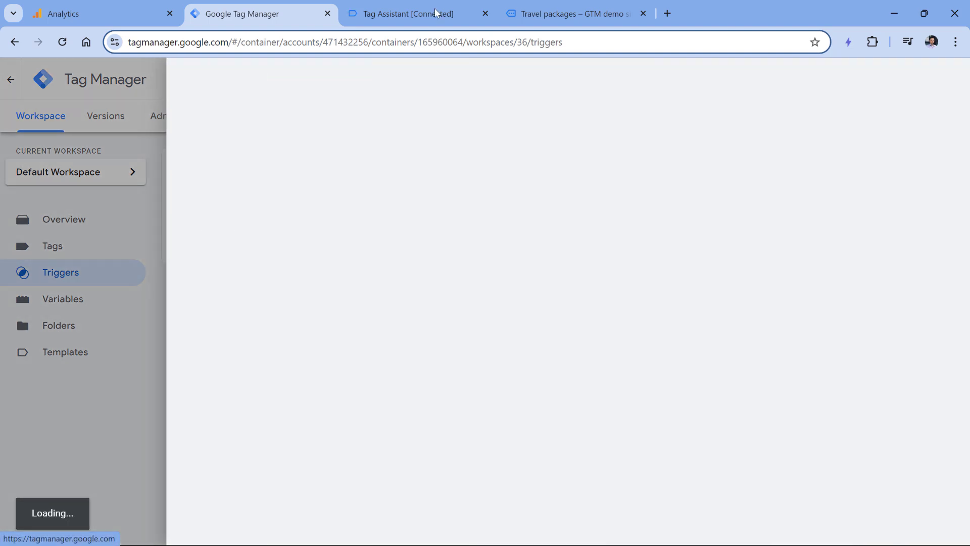
# Copy the Click Classes value travel-package-button from the Click event in Tag Assistant, after checking the offer button on the page
pyautogui.click(414, 15)
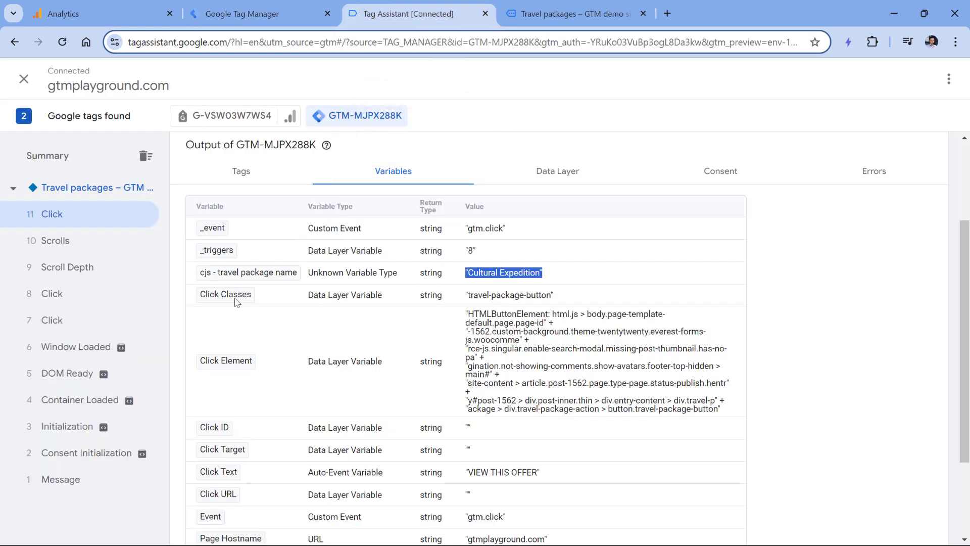
pyautogui.moveTo(468, 295); pyautogui.dragTo(551, 299)
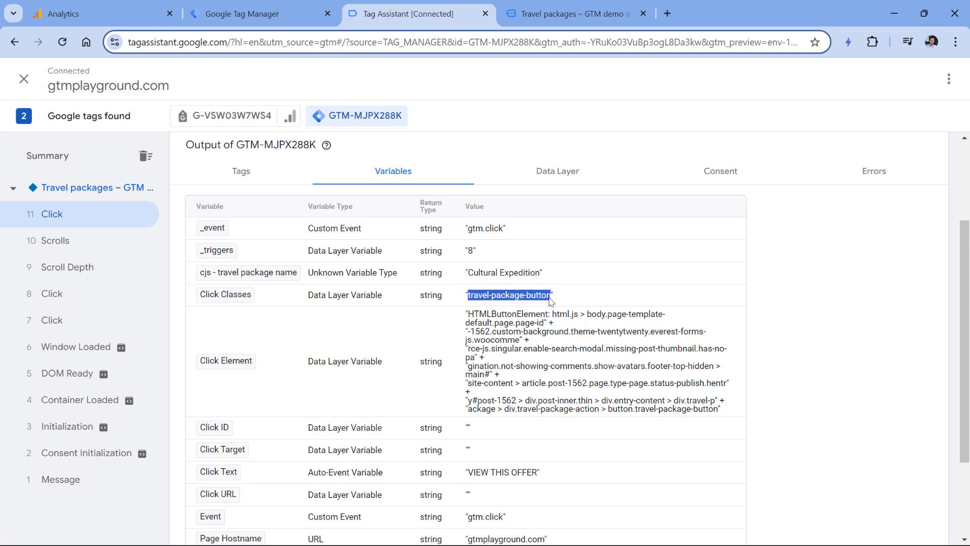
pyautogui.click(556, 15)
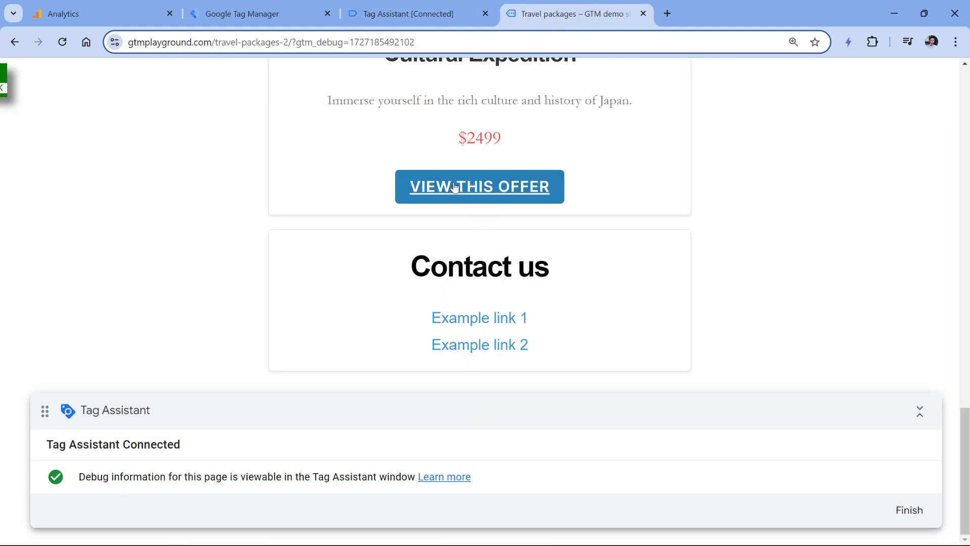
pyautogui.click(416, 15)
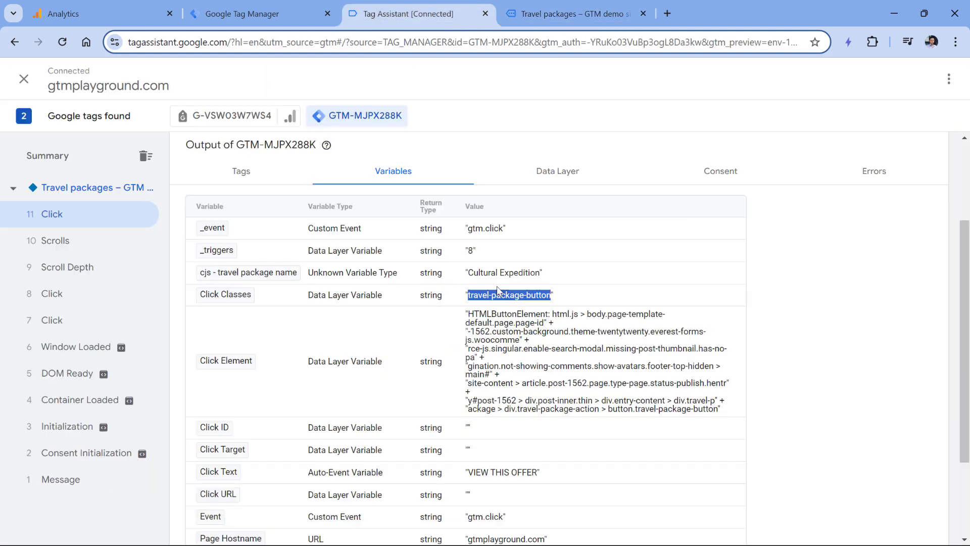
pyautogui.rightClick(502, 298)
pyautogui.click(538, 310)
# In Tag Manager, limit the All clicks trigger to some clicks where Click Classes equals travel-package-button
pyautogui.click(243, 14)
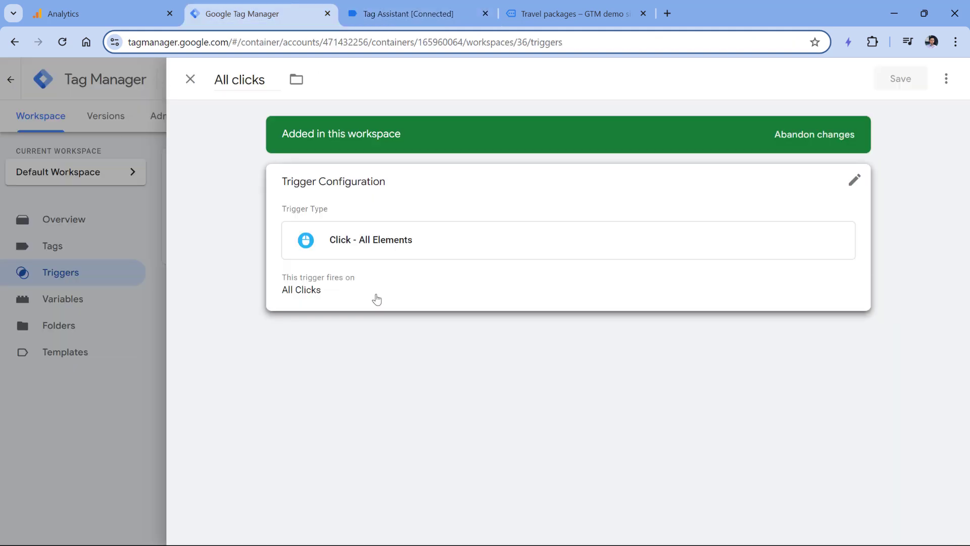
pyautogui.click(374, 299)
pyautogui.click(365, 313)
pyautogui.click(353, 358)
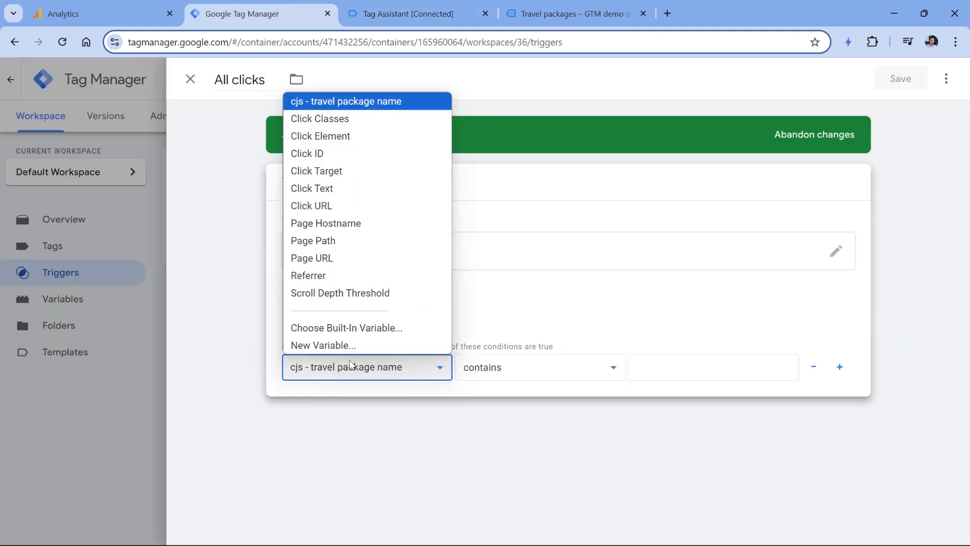
pyautogui.click(330, 123)
pyautogui.click(543, 368)
pyautogui.click(500, 48)
pyautogui.click(667, 367)
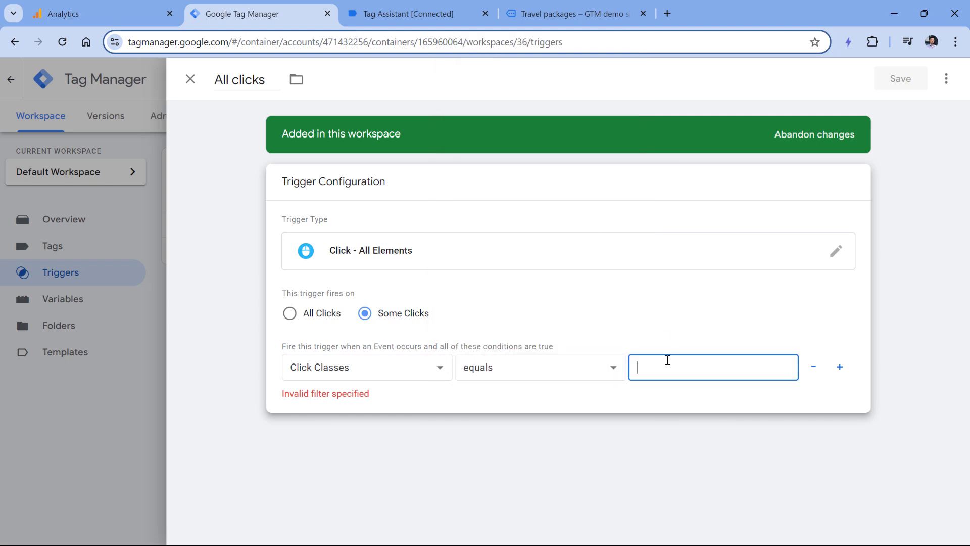
pyautogui.hotkey('ctrl', 'v')
# Rename the trigger as "Click - travel package button" and save it
pyautogui.tripleClick(241, 80)
pyautogui.write('Cl')
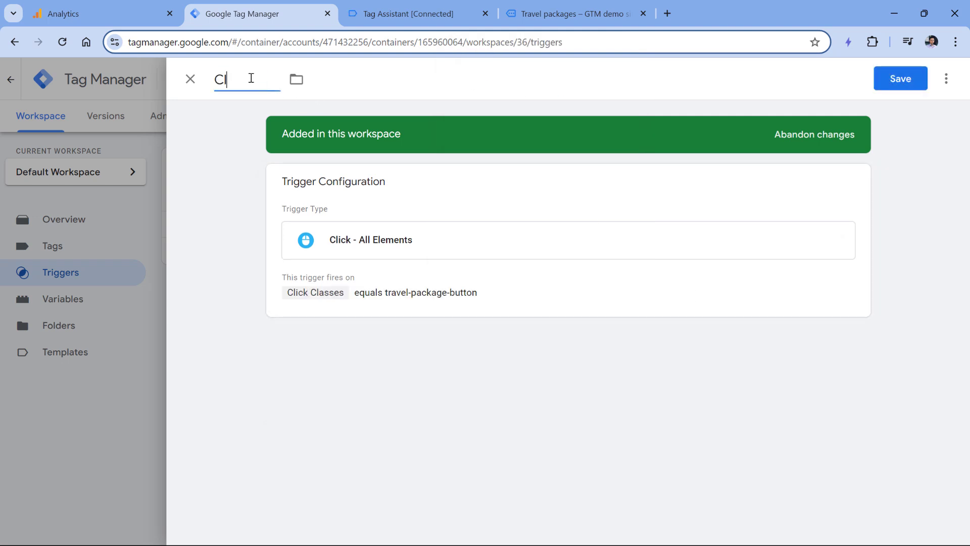
pyautogui.write('ick - travel p')
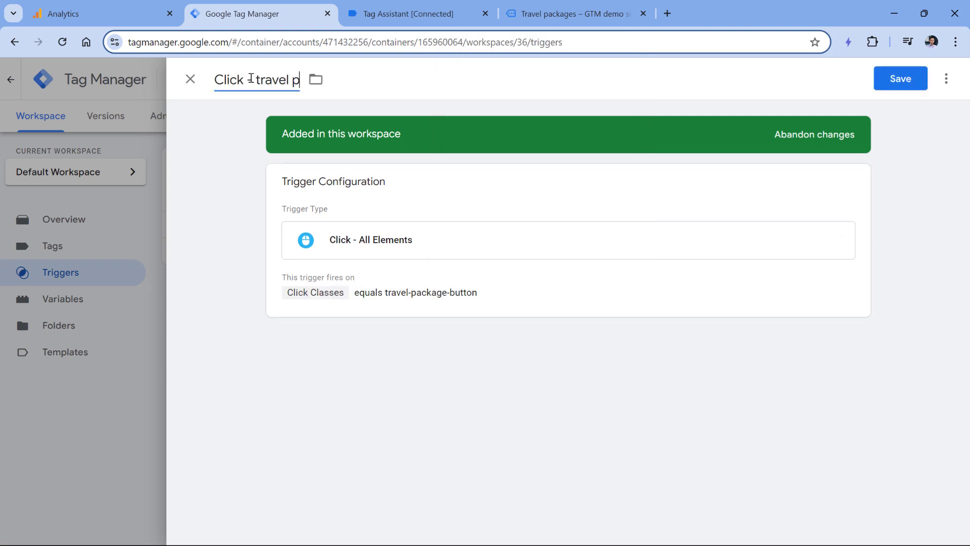
pyautogui.write('ackage button')
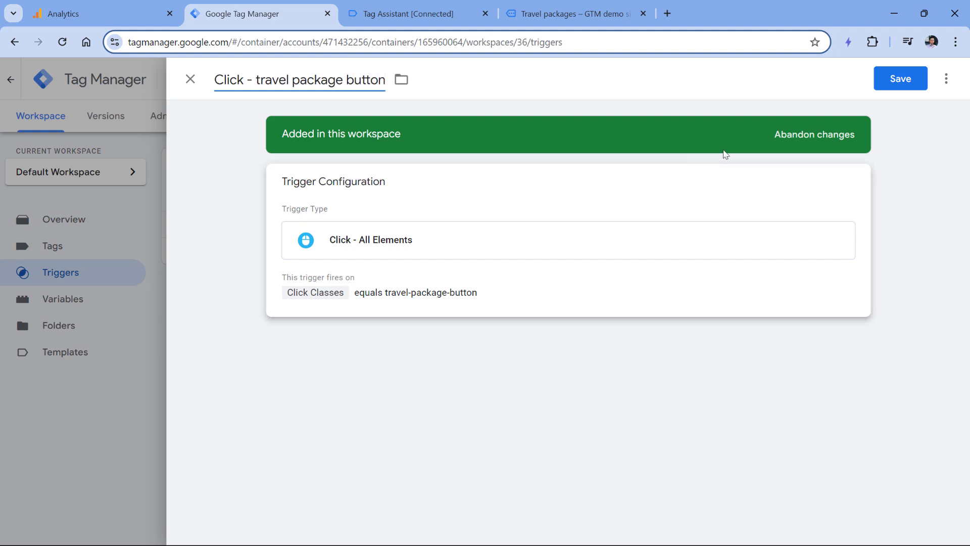
pyautogui.click(900, 78)
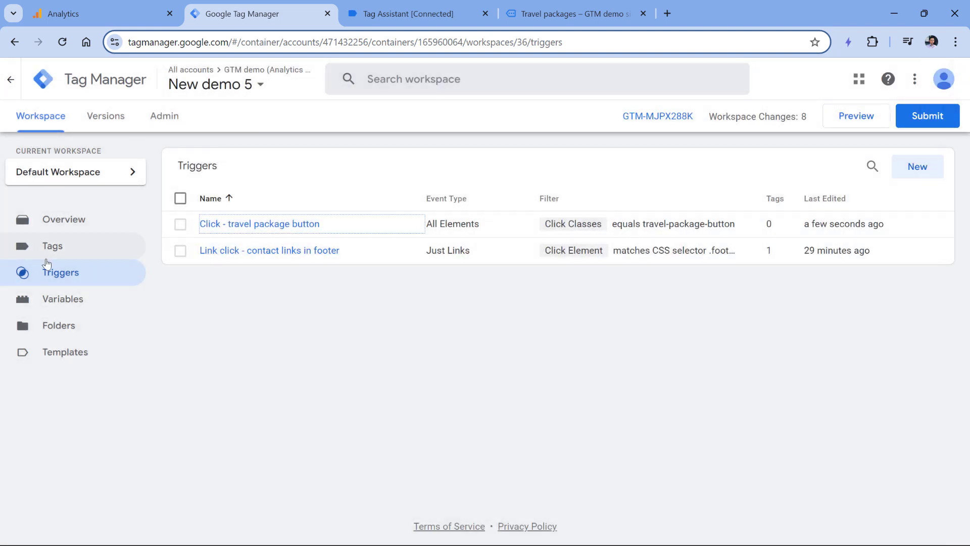
# Open the tag GA4 event - contact_link_click and make a copy of it
pyautogui.click(58, 249)
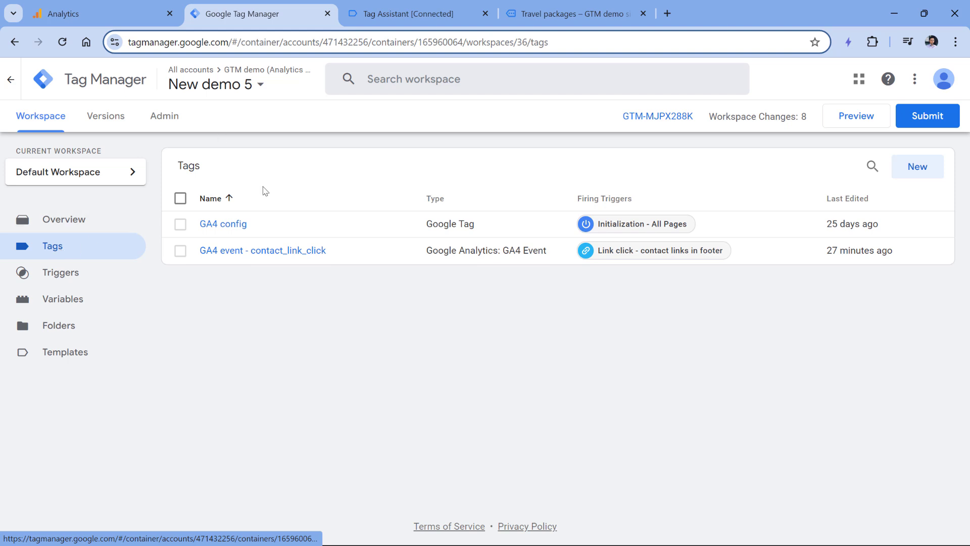
pyautogui.click(266, 256)
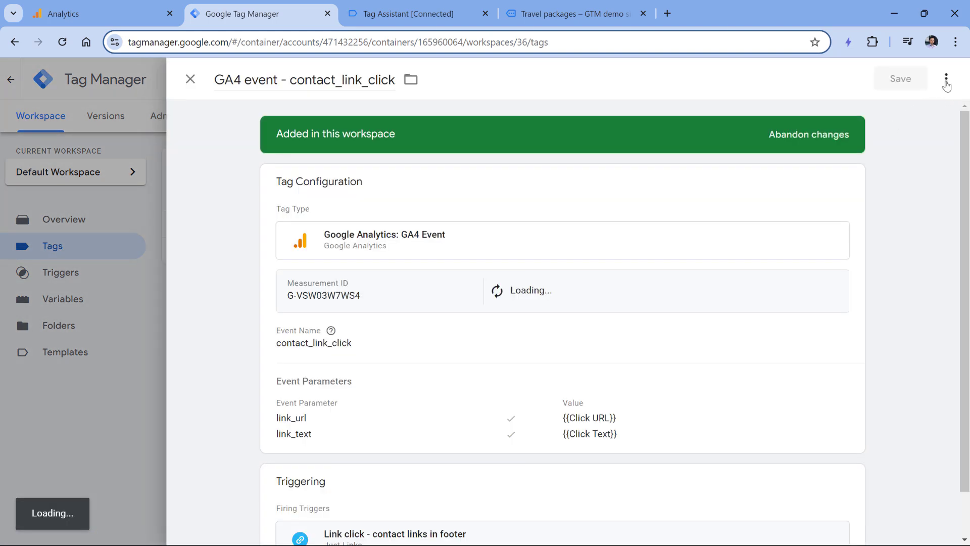
pyautogui.click(946, 79)
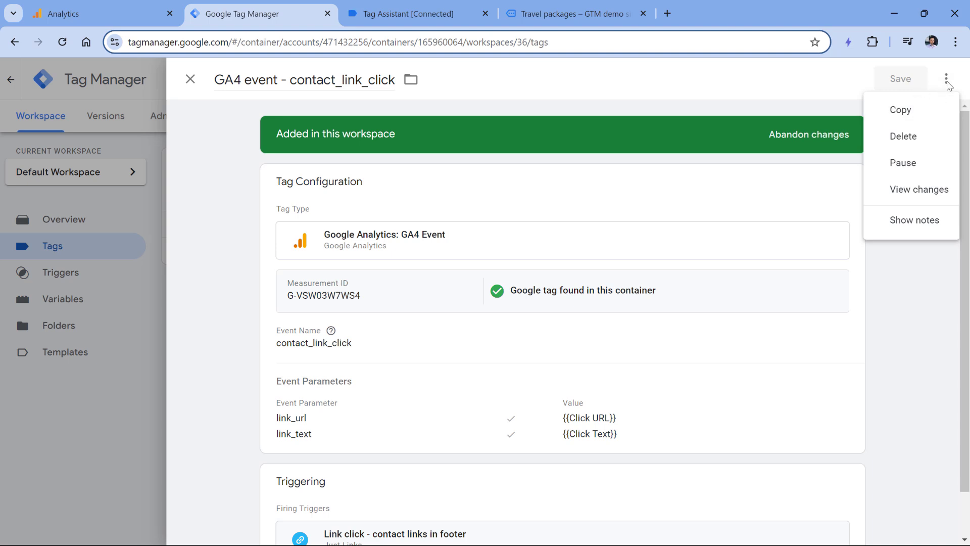
pyautogui.click(902, 110)
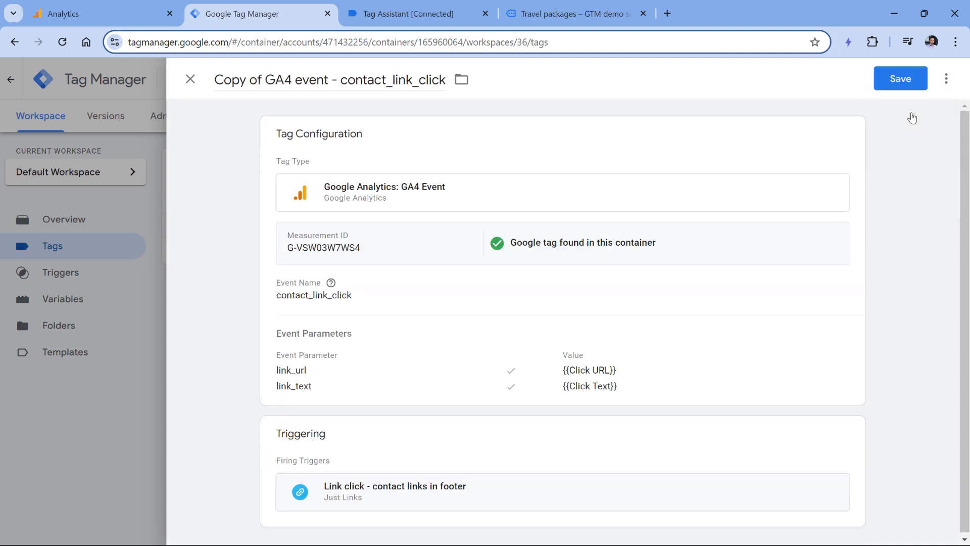
# Rename the copied tag as "GA4 event - view_travel_package"
pyautogui.moveTo(266, 79); pyautogui.dragTo(202, 86)
pyautogui.press('BackSpace')
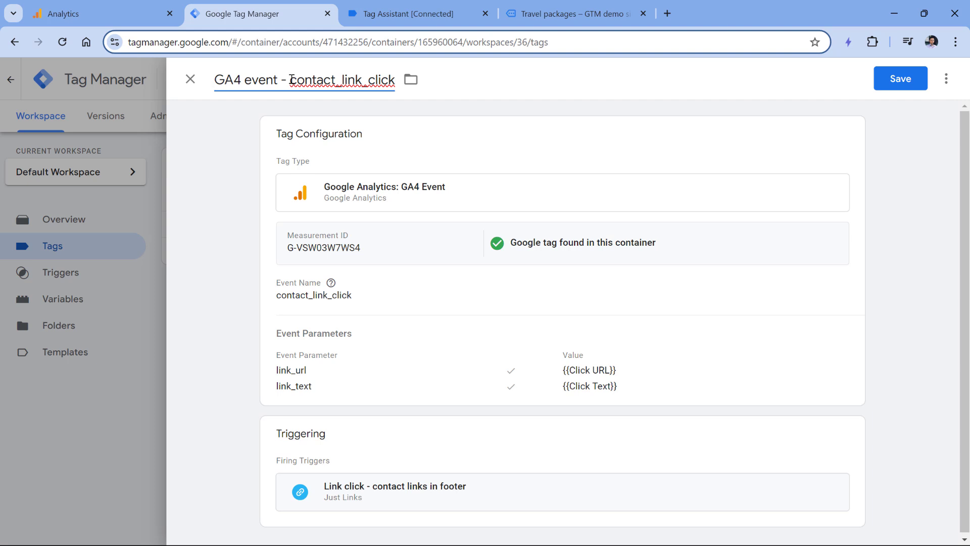
pyautogui.moveTo(292, 80); pyautogui.dragTo(682, 92)
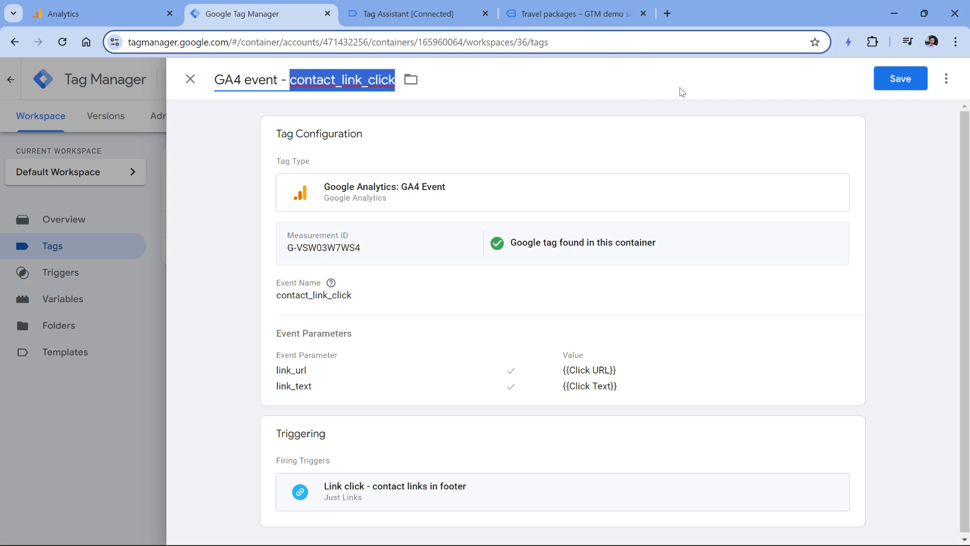
pyautogui.write('view_tra')
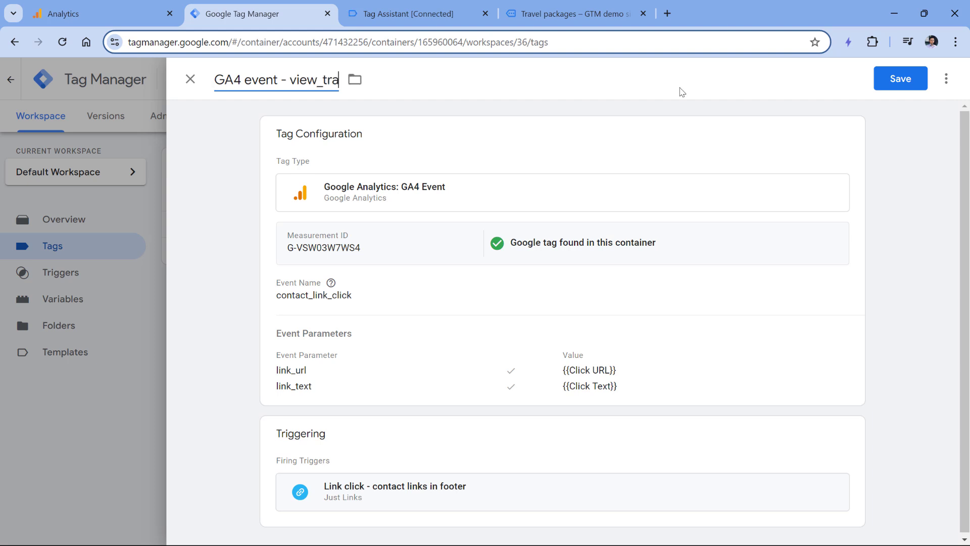
pyautogui.write('vel_package')
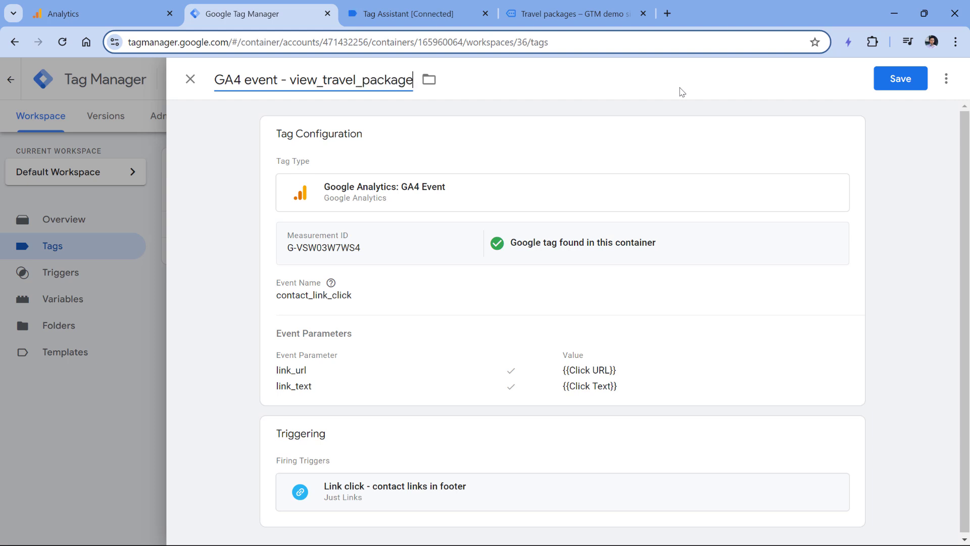
# Copy view_travel_package from the tag's name and set it as the GA4 event name
pyautogui.hotkey('ctrl', 'shift', 'Left')
pyautogui.hotkey('ctrl', 'c')
pyautogui.click(378, 299)
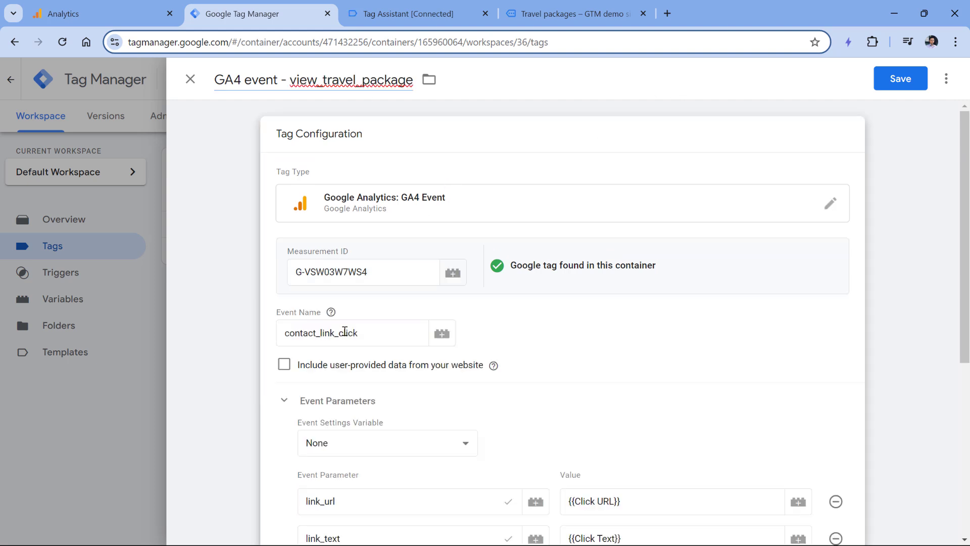
pyautogui.doubleClick(345, 333)
pyautogui.hotkey('ctrl', 'v')
# Change the link_url event parameter to travel_package_name with the value {{cjs - travel package name}}
pyautogui.scroll(-3, 374, 303)
pyautogui.scroll(-1, 366, 272)
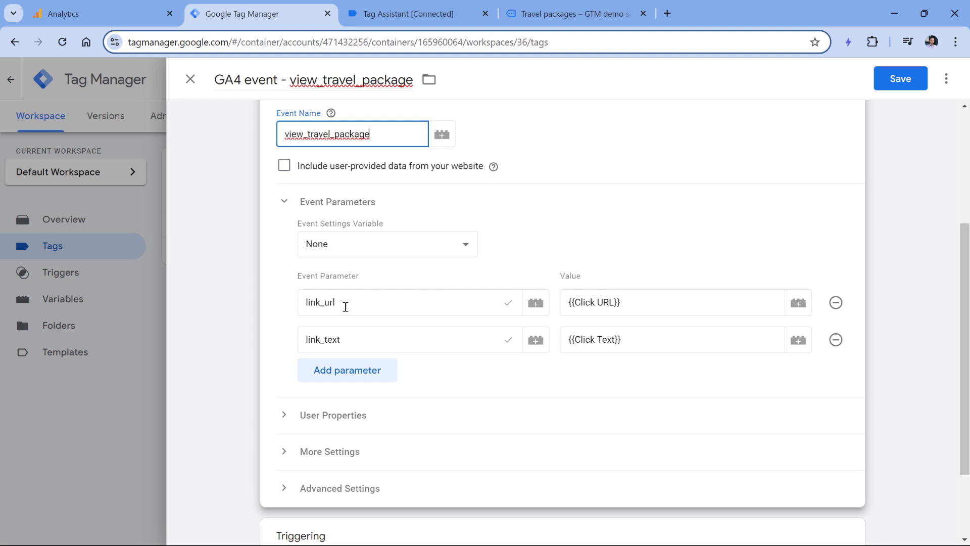
pyautogui.doubleClick(406, 297)
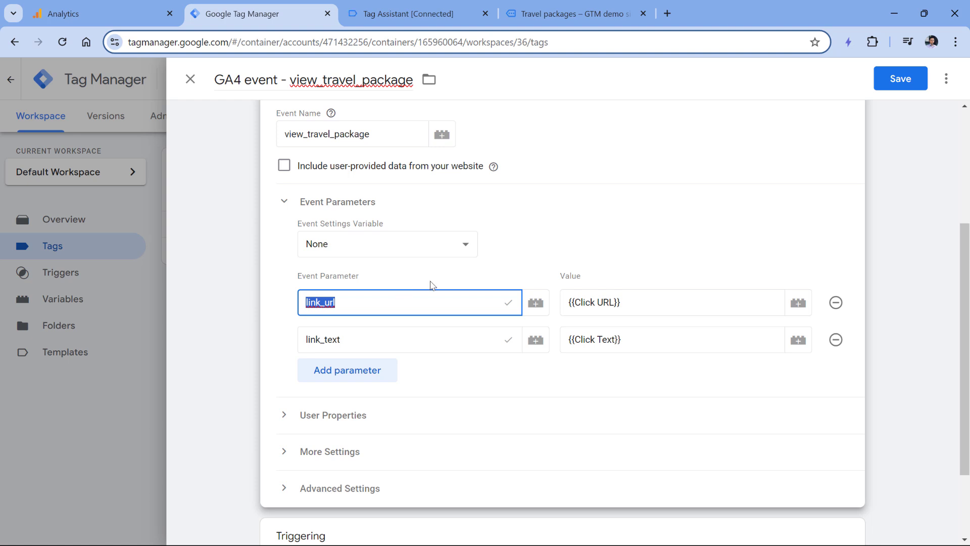
pyautogui.write('travel_packag')
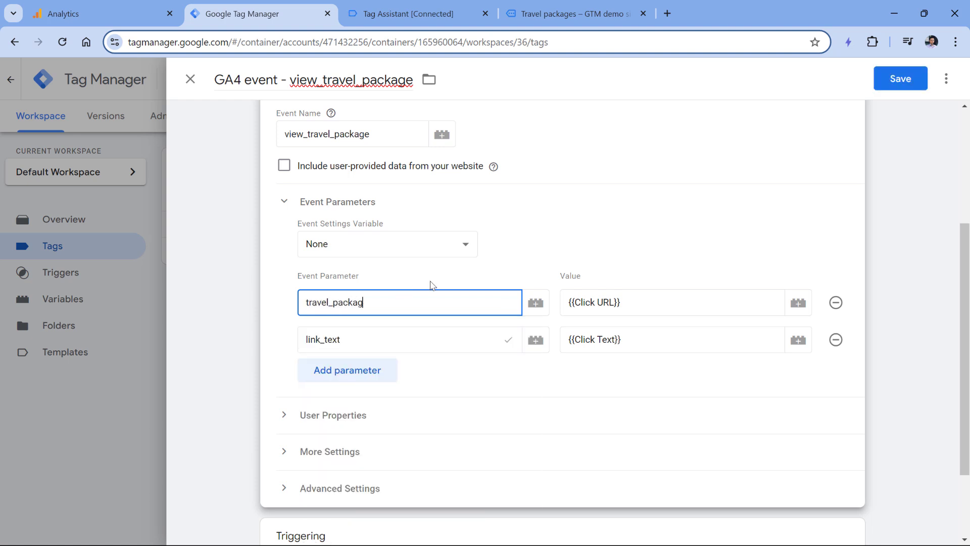
pyautogui.write('e_name')
pyautogui.moveTo(617, 304); pyautogui.dragTo(624, 305)
pyautogui.hotkey('ctrl', 'a')
pyautogui.press('BackSpace')
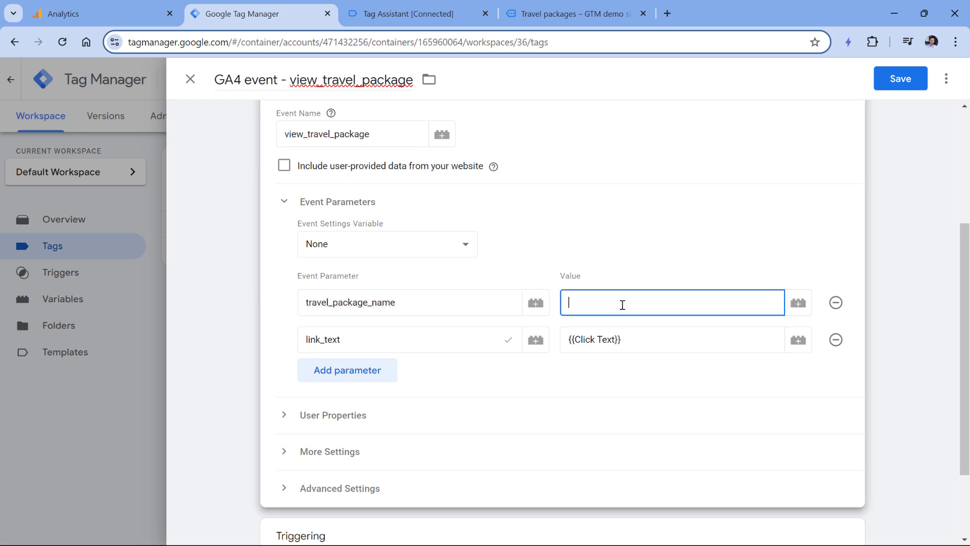
pyautogui.click(798, 302)
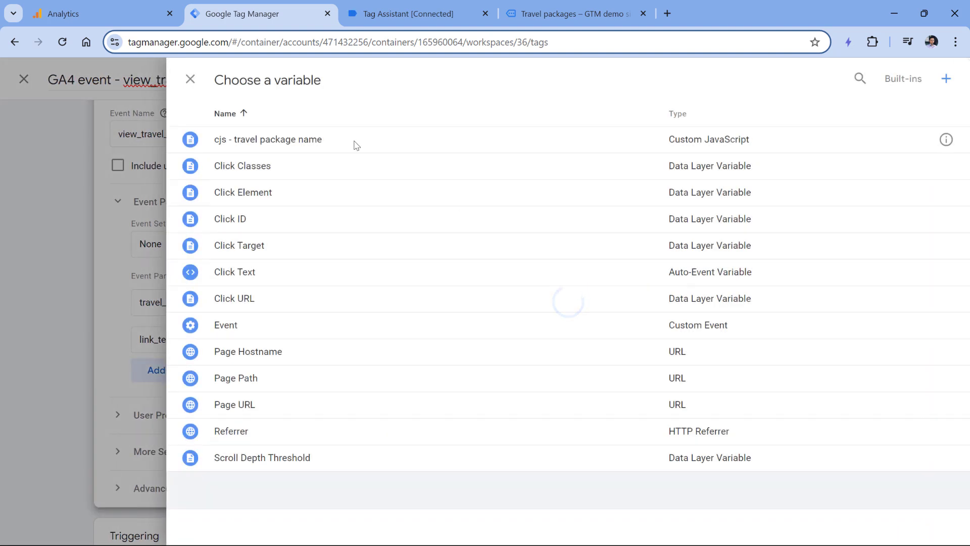
pyautogui.click(269, 144)
pyautogui.click(318, 339)
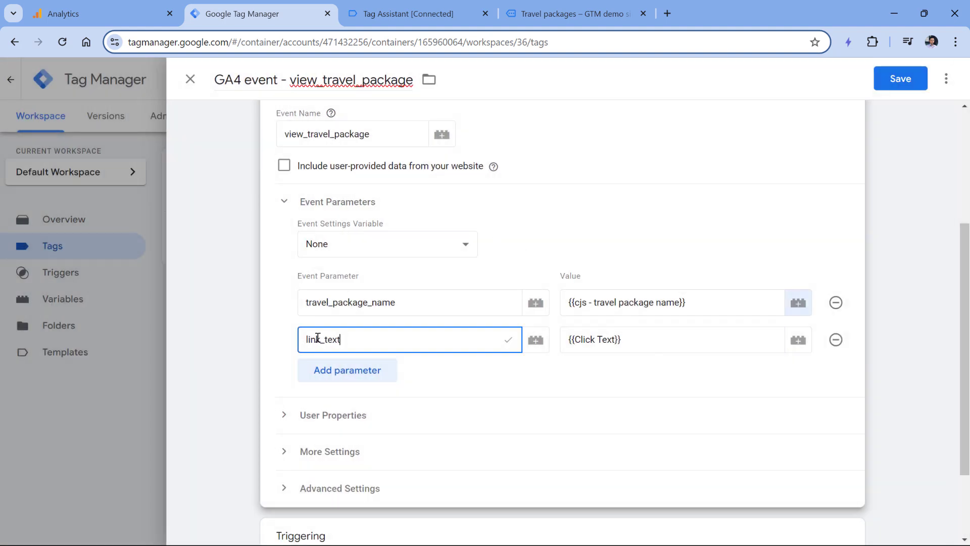
pyautogui.hotkey('ctrl', 'a')
pyautogui.click(665, 340)
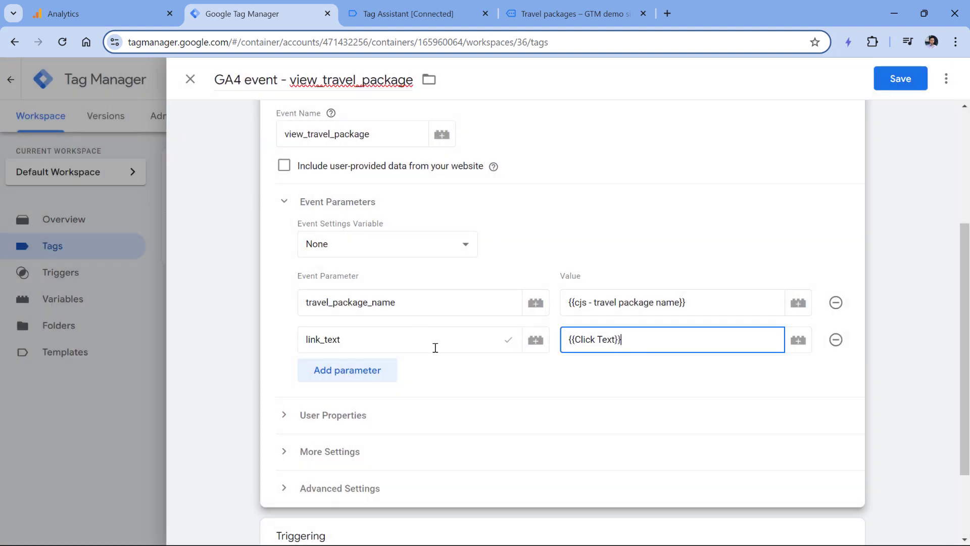
# Replace the tag's firing trigger with Click - travel package button and save the tag
pyautogui.scroll(-2, 435, 347)
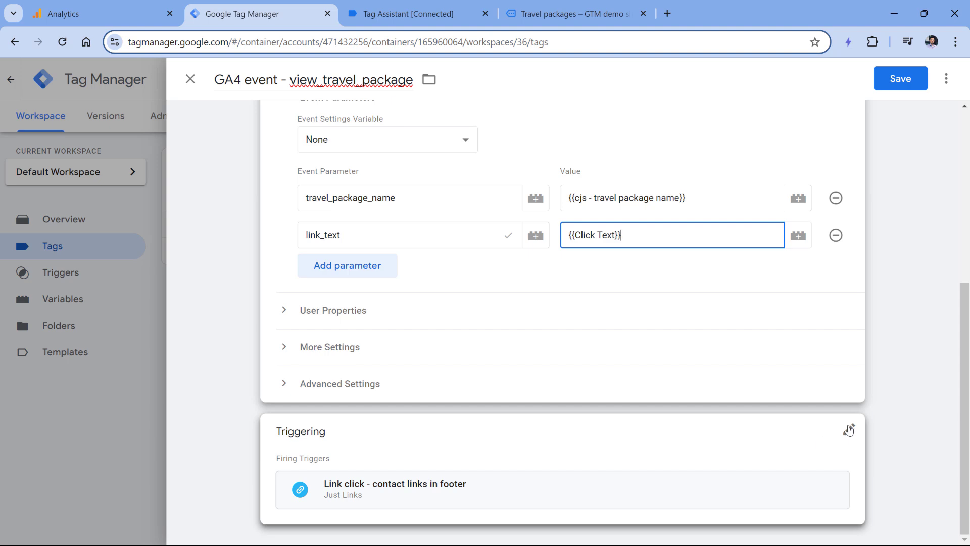
pyautogui.click(849, 429)
pyautogui.click(831, 461)
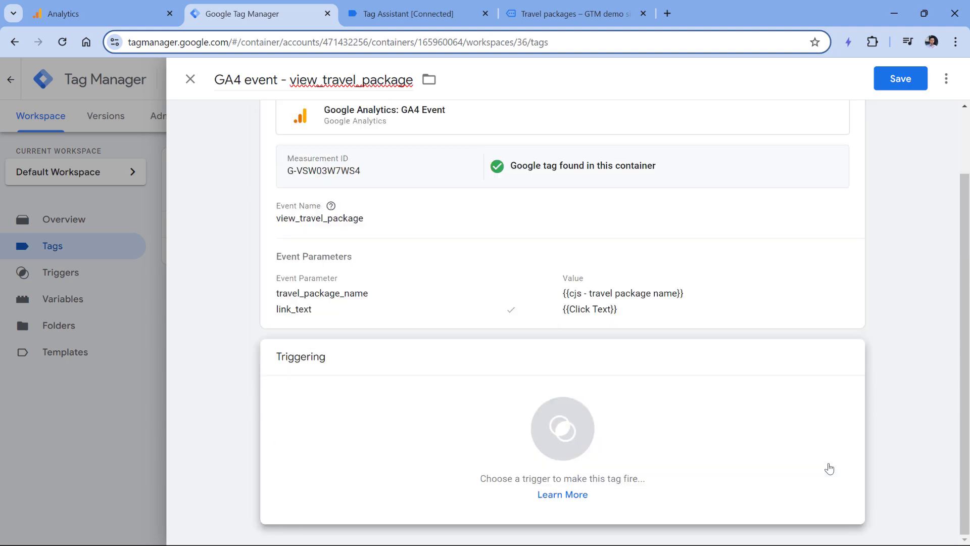
pyautogui.click(466, 422)
pyautogui.click(266, 174)
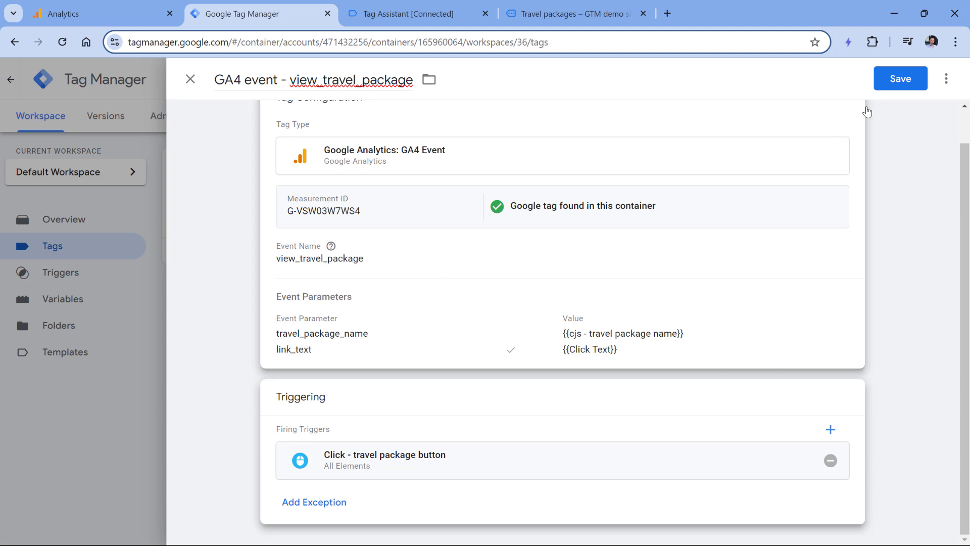
pyautogui.click(900, 80)
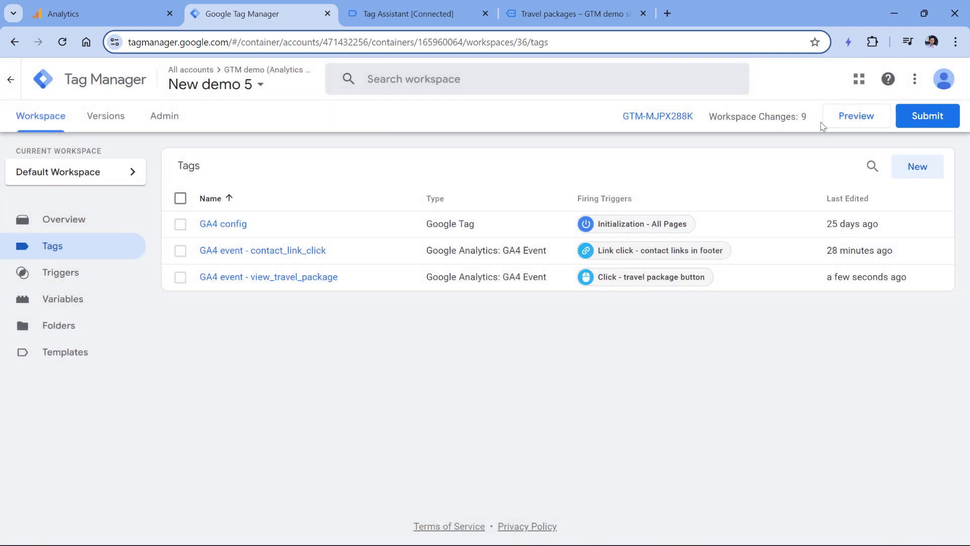
# Restart the container preview and test the View this offer buttons on the Travel packages page, including the one for Cultural Expedition
pyautogui.click(859, 115)
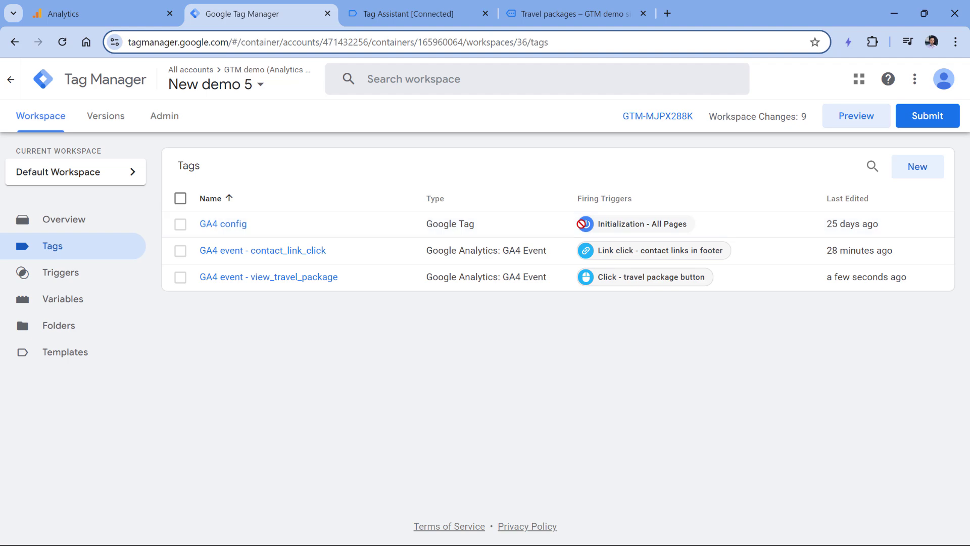
pyautogui.click(485, 309)
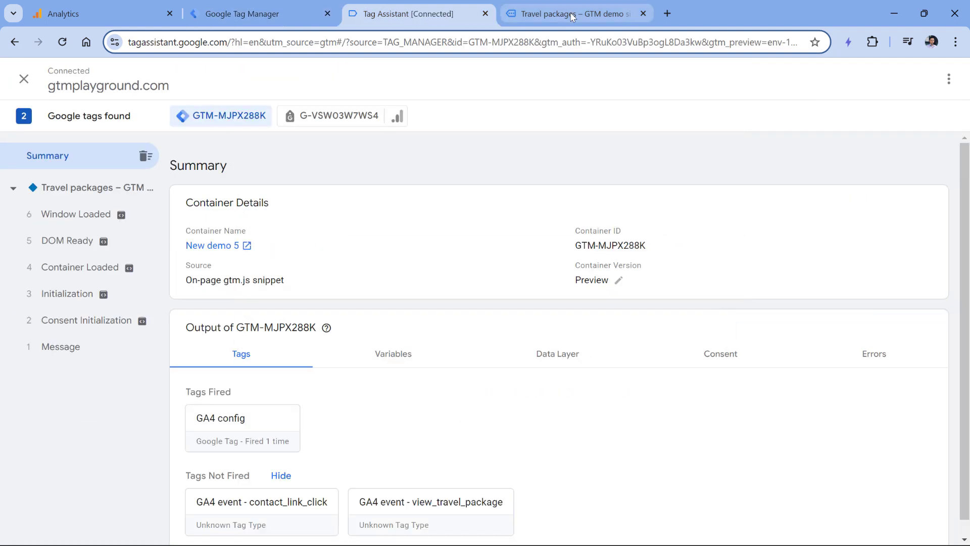
pyautogui.click(573, 14)
pyautogui.scroll(-6, 485, 207)
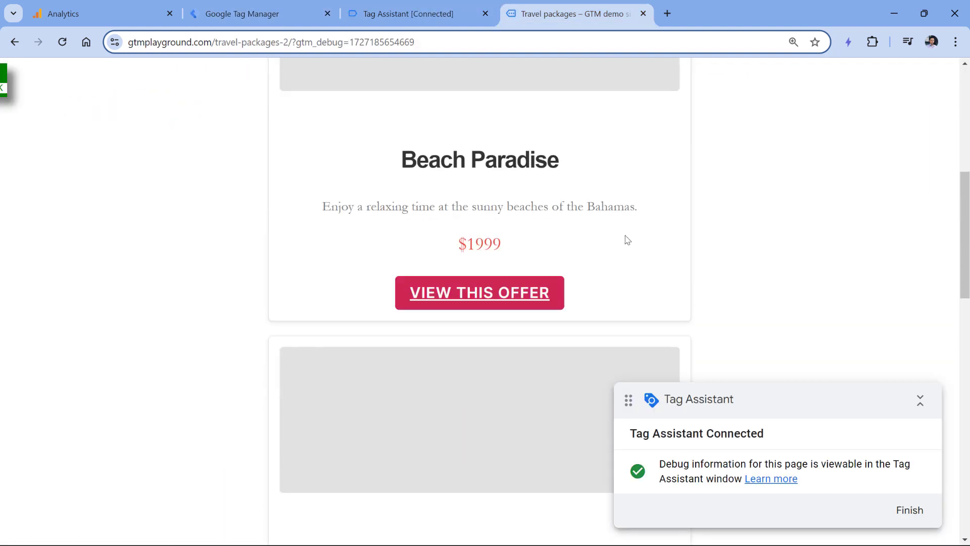
pyautogui.scroll(-12, 626, 238)
pyautogui.click(499, 302)
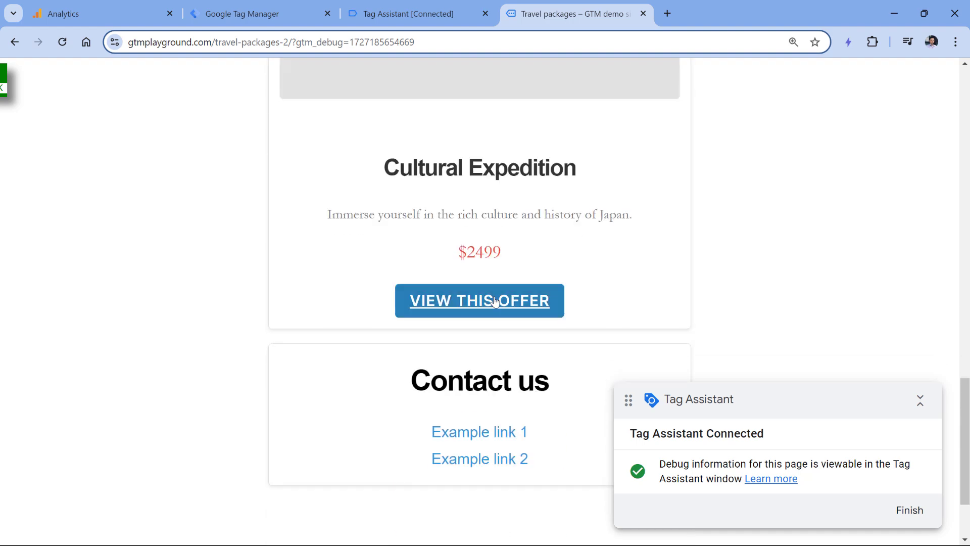
# In Tag Assistant, check which tags fired on each of the three Click events, and return to the Travel packages page
pyautogui.click(400, 15)
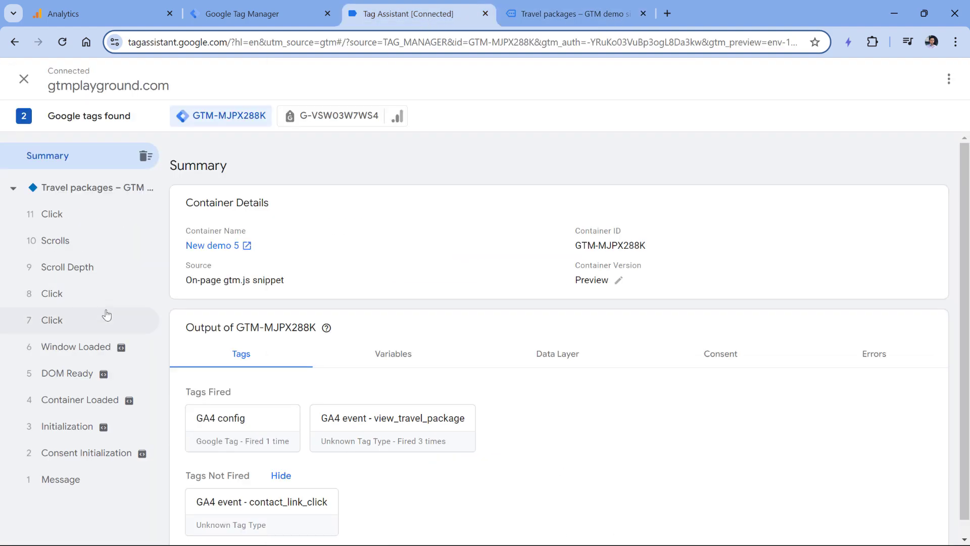
pyautogui.click(75, 320)
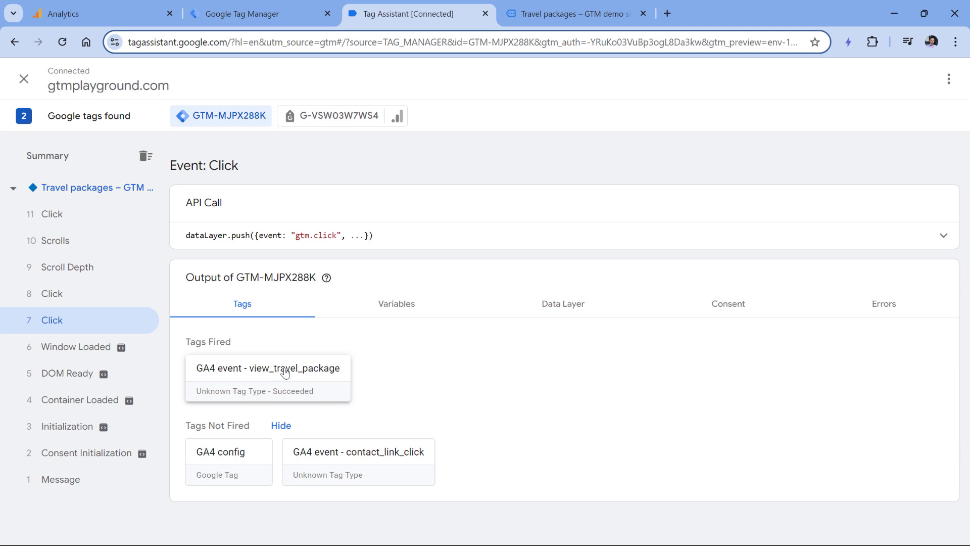
pyautogui.click(75, 297)
pyautogui.click(75, 224)
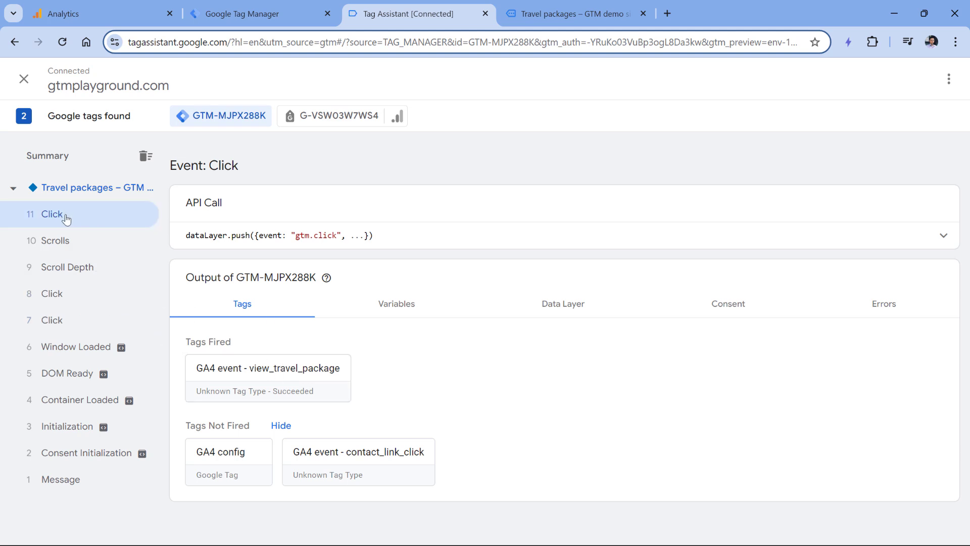
pyautogui.click(566, 13)
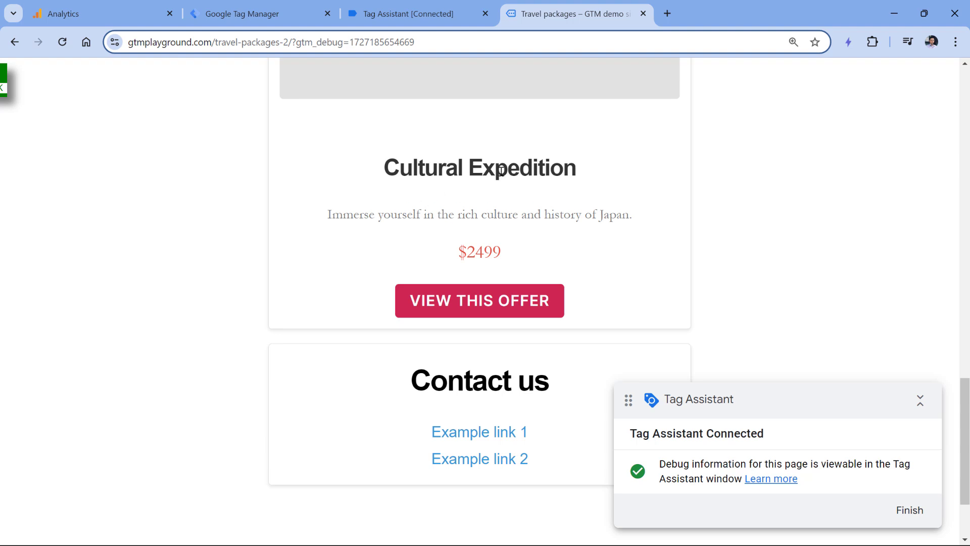
# Go to the GTM demo site's home page, and check in Tag Assistant which tags fired on the latest Click and Link Click events
pyautogui.scroll(20, 501, 169)
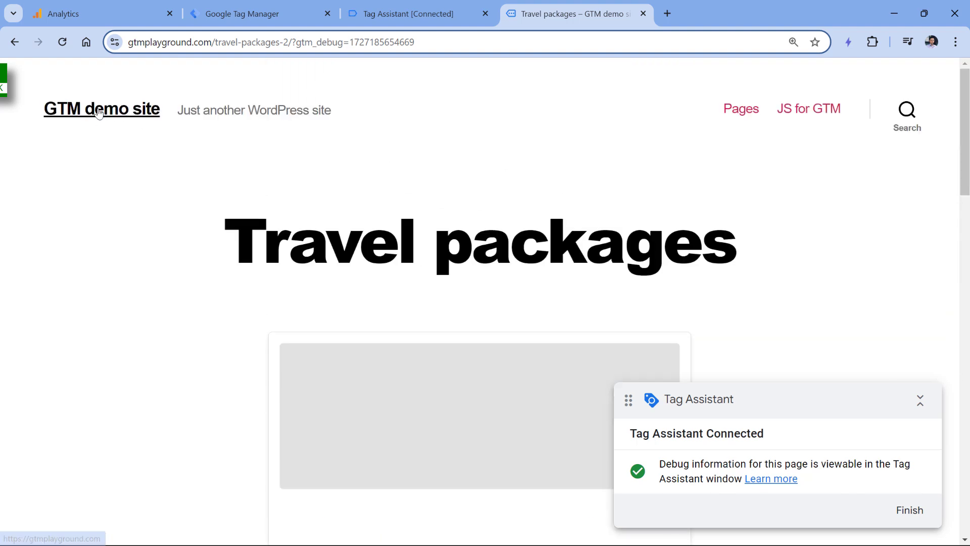
pyautogui.click(99, 112)
pyautogui.click(408, 14)
pyautogui.click(59, 242)
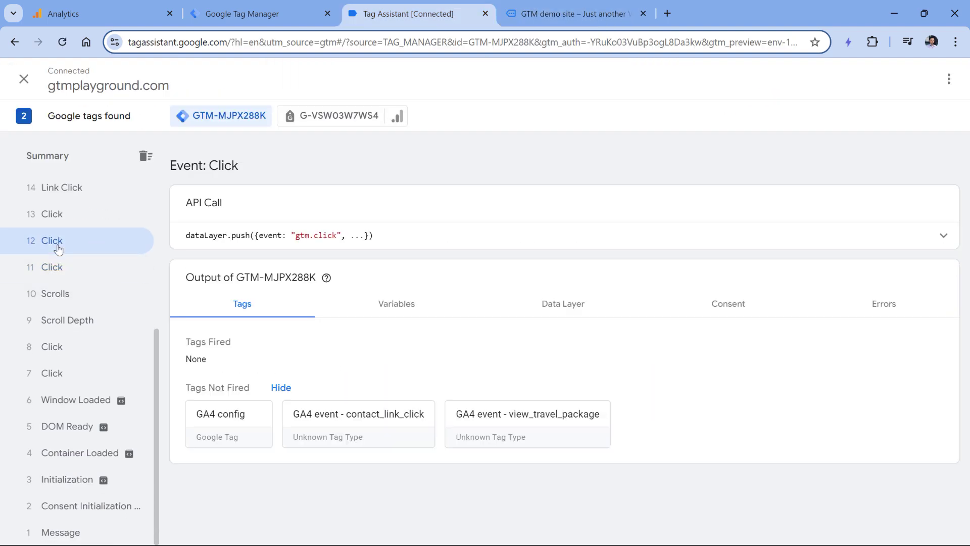
pyautogui.click(85, 222)
pyautogui.click(83, 245)
pyautogui.click(84, 222)
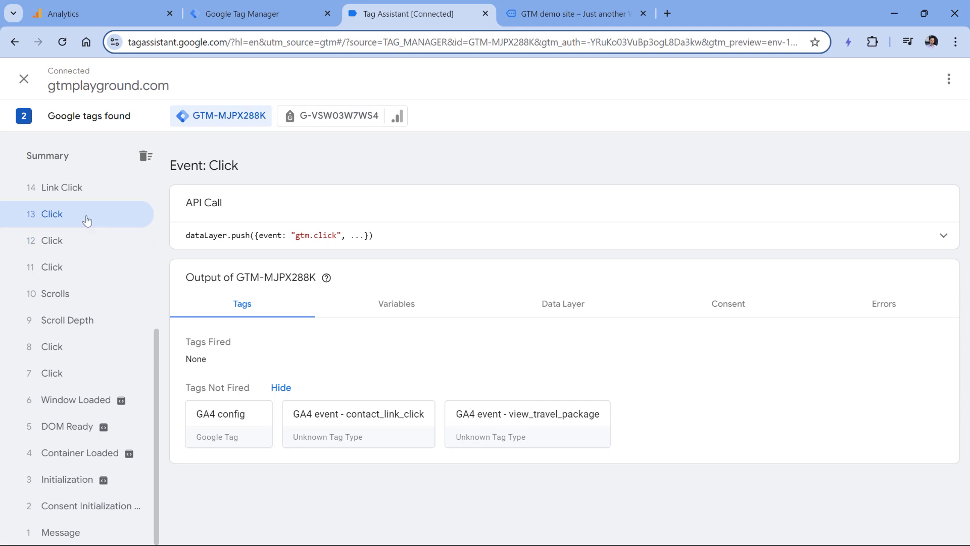
pyautogui.click(80, 191)
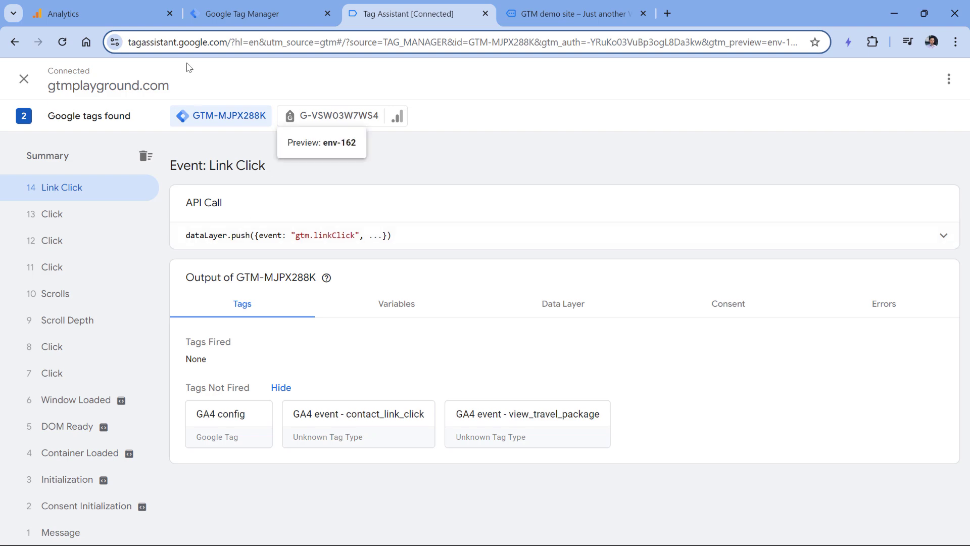
# In Google Analytics DebugView, open the view_travel_package event and inspect the value of its travel_package_name parameter
pyautogui.click(98, 13)
pyautogui.click(683, 174)
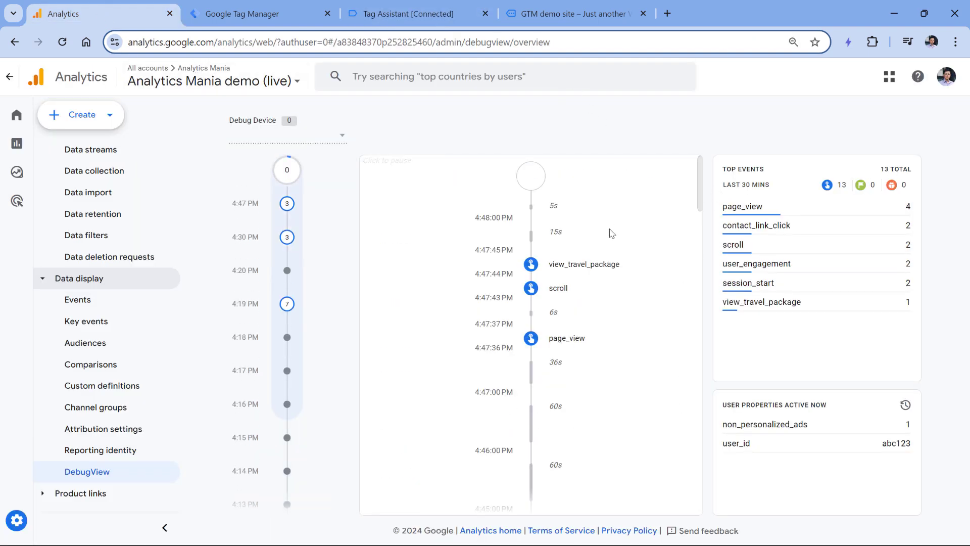
pyautogui.click(584, 266)
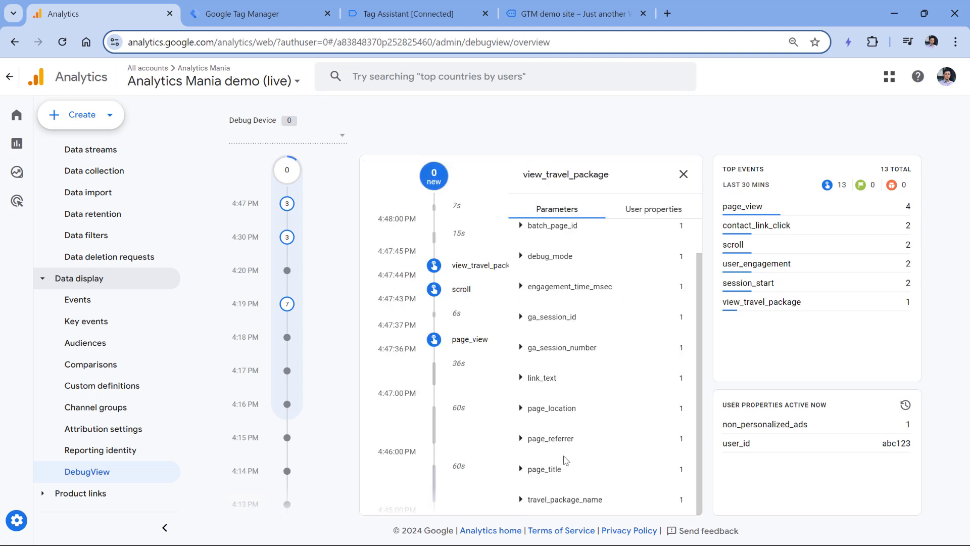
pyautogui.click(521, 500)
pyautogui.moveTo(597, 506); pyautogui.dragTo(528, 512)
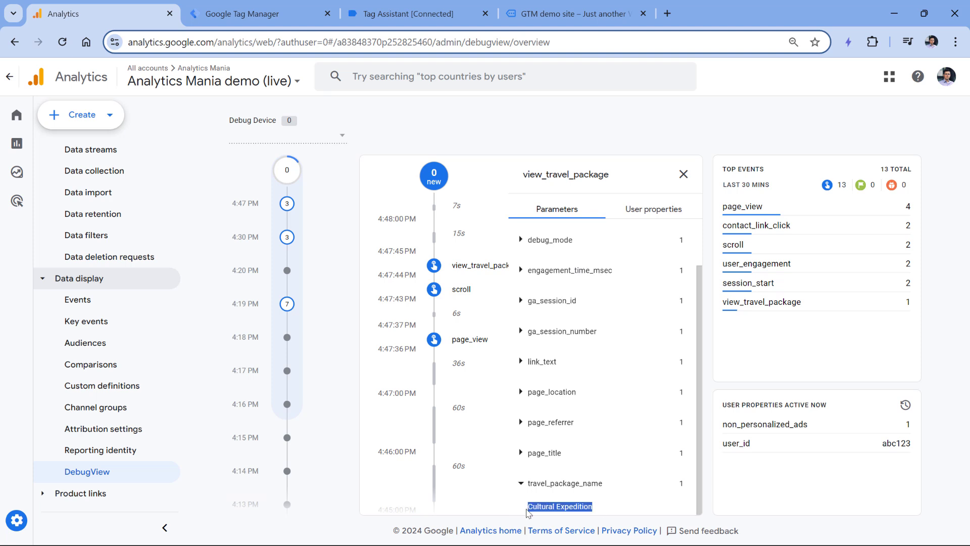
# Close and reopen the view_travel_package event's details, and highlight the travel_package_name parameter in its parameter list
pyautogui.click(683, 175)
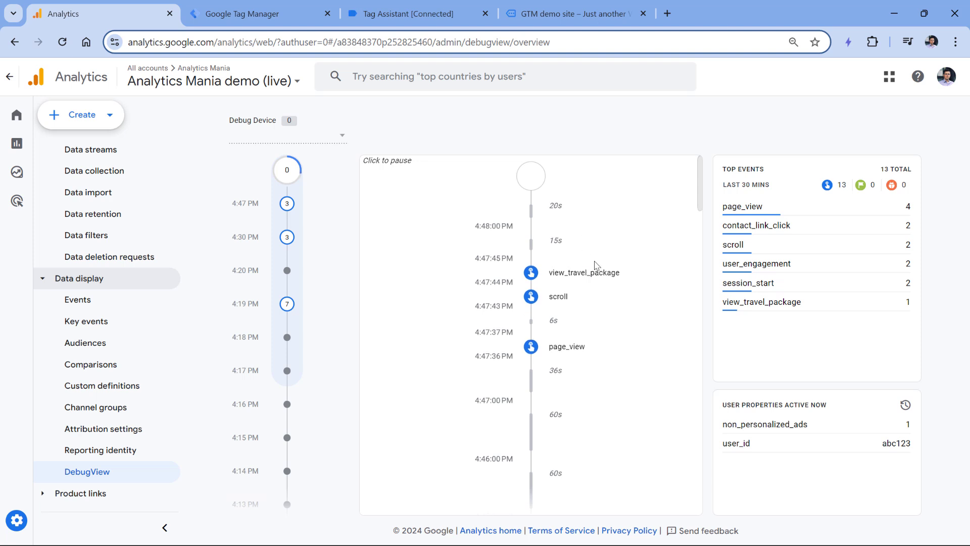
pyautogui.click(584, 272)
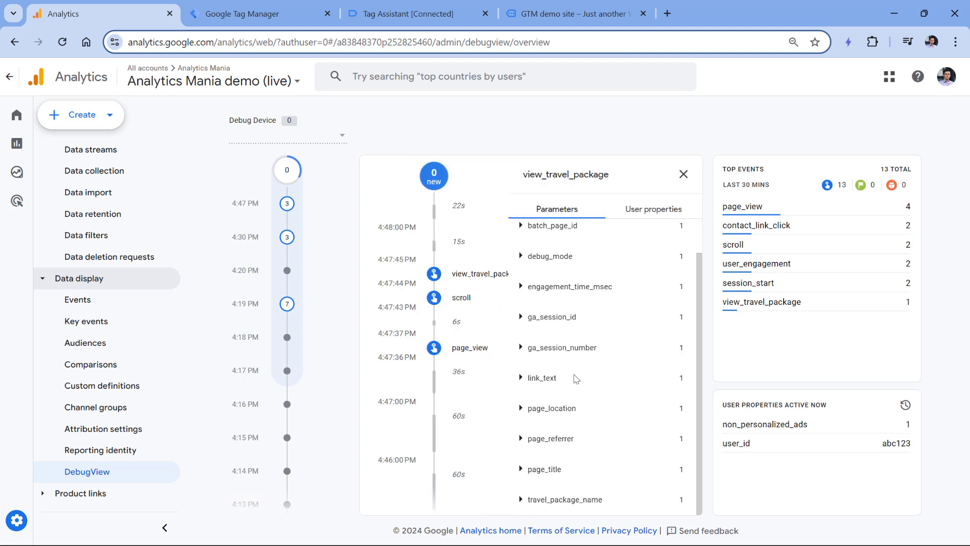
pyautogui.moveTo(530, 500); pyautogui.dragTo(609, 503)
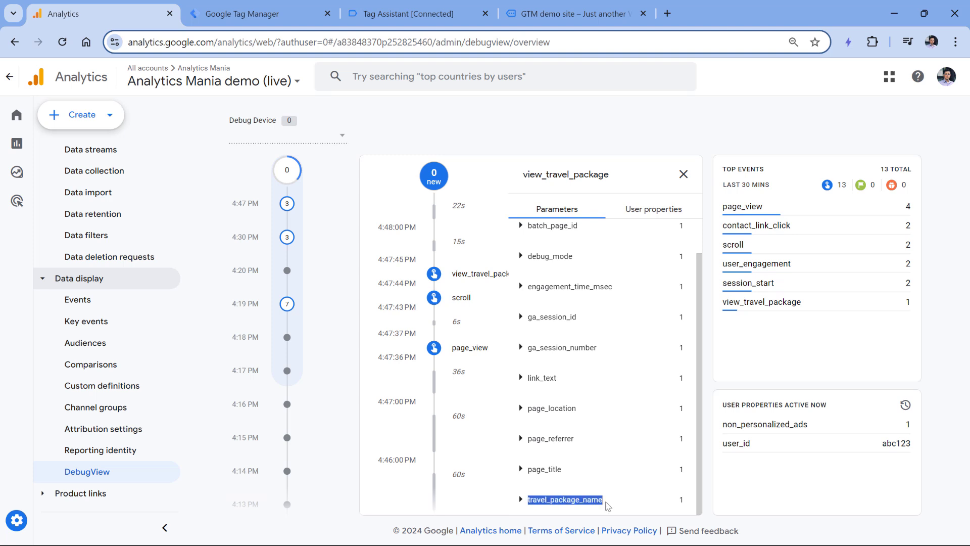